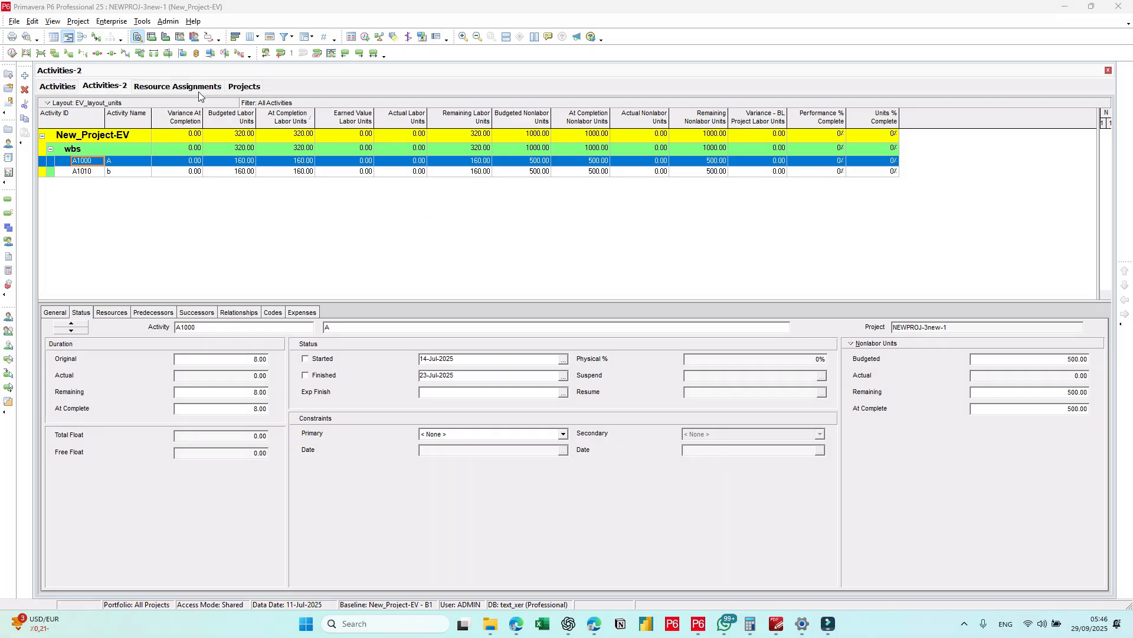
Step: In the resource assignments, remove the Calculate costs from units column, then add it back as the last column
{"action": "left_click", "coordinate": [198, 91]}
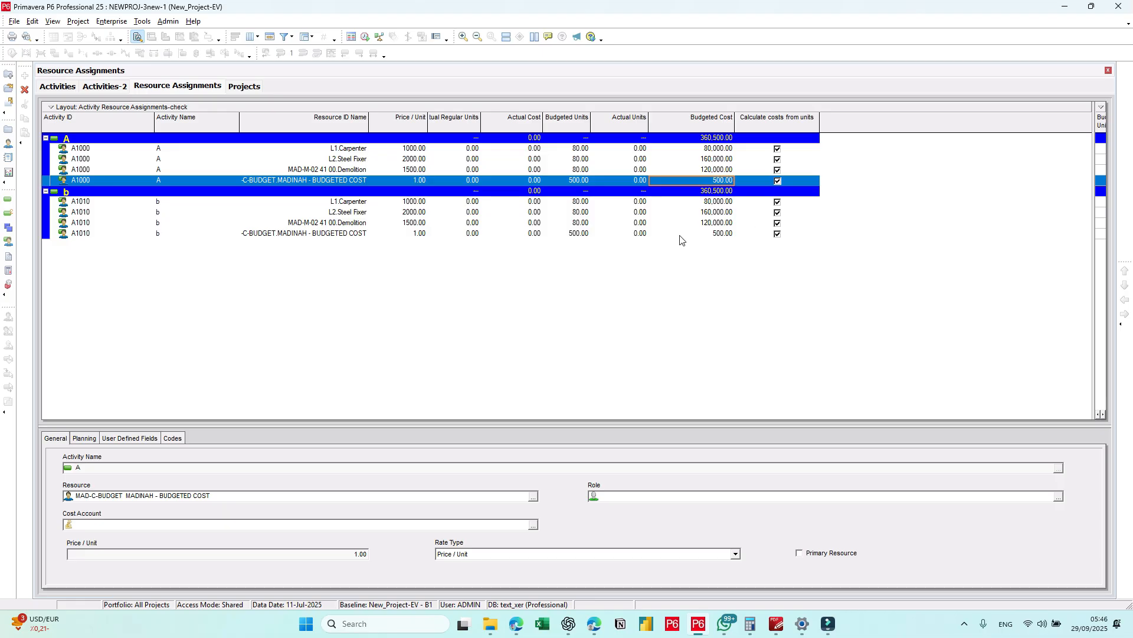
{"action": "left_click", "coordinate": [772, 225]}
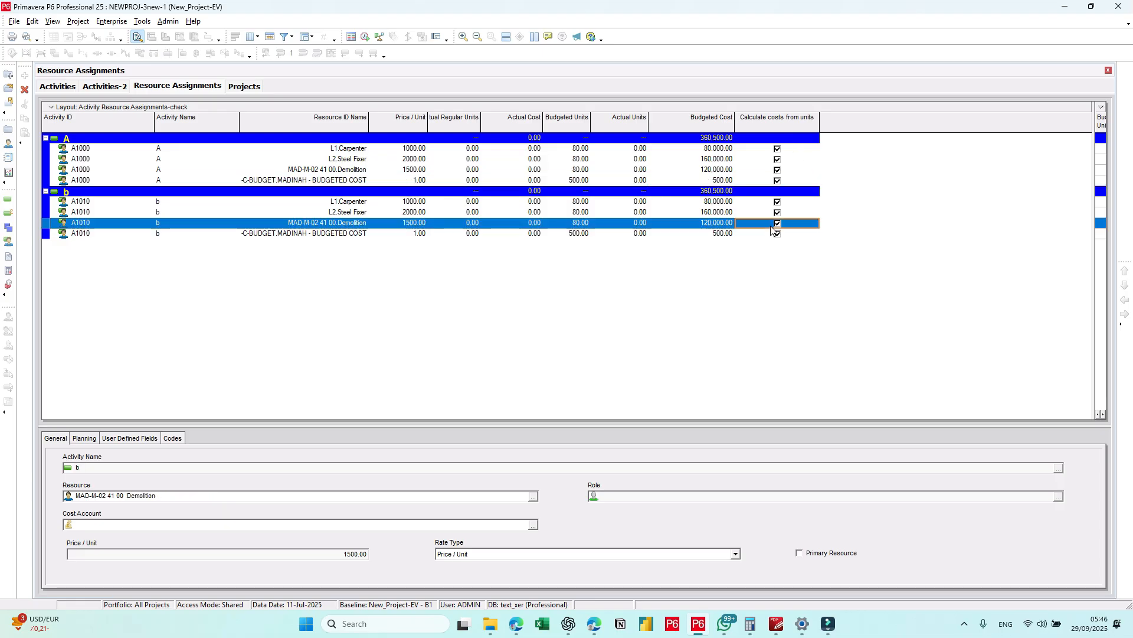
{"action": "right_click", "coordinate": [771, 225]}
{"action": "mouse_move", "coordinate": [845, 293]}
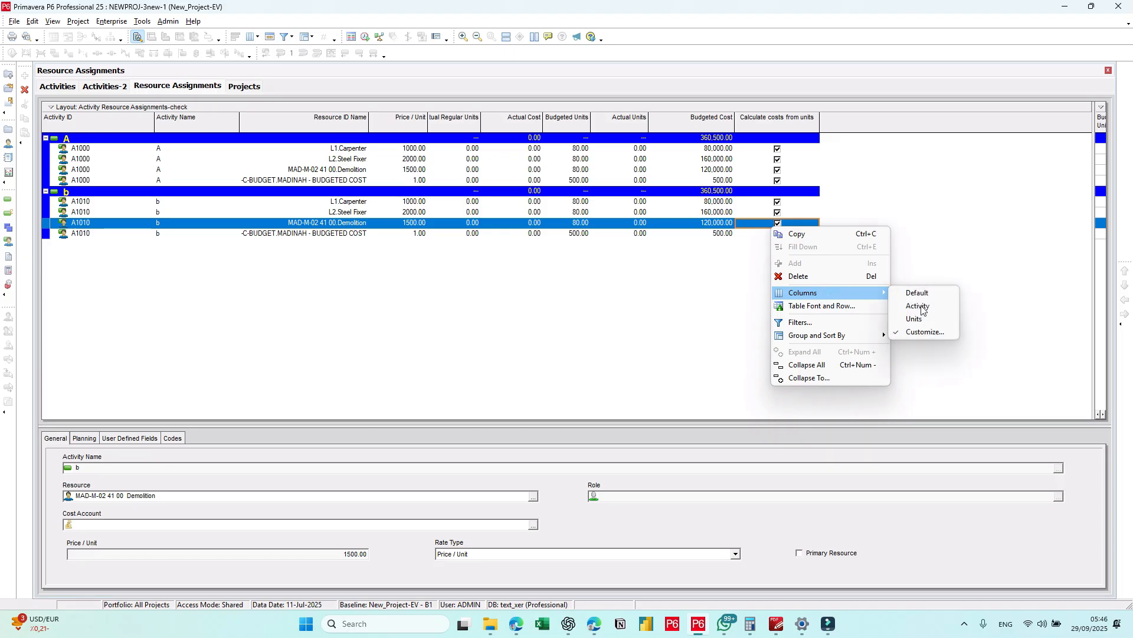
{"action": "left_click", "coordinate": [925, 332]}
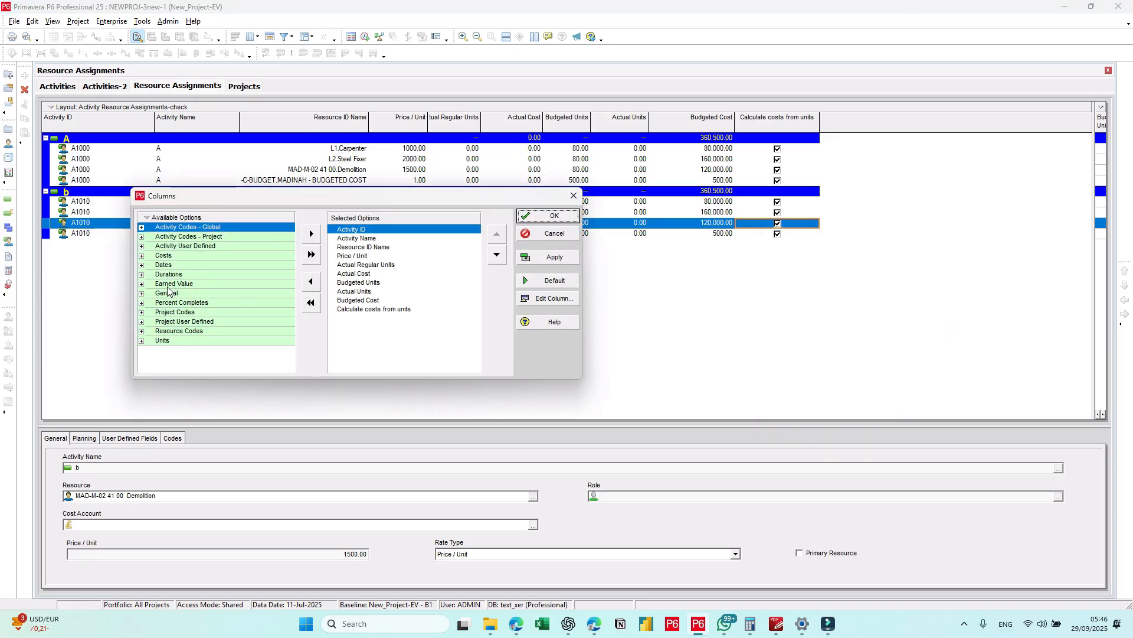
{"action": "double_click", "coordinate": [168, 292]}
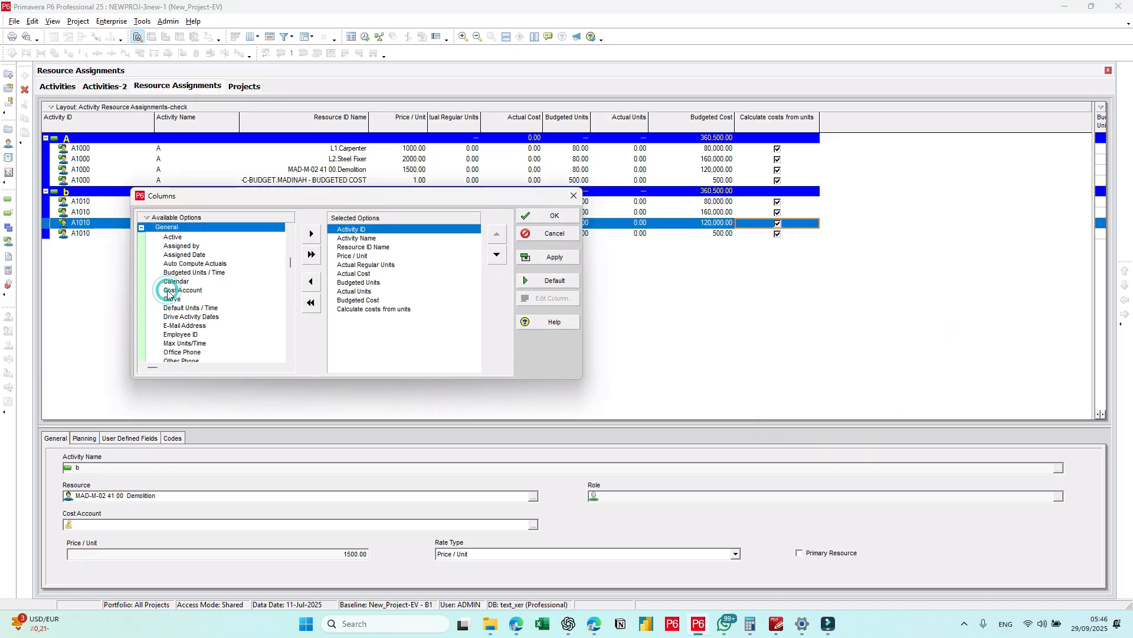
{"action": "left_click", "coordinate": [371, 310]}
{"action": "left_click", "coordinate": [311, 281]}
{"action": "left_click", "coordinate": [311, 235]}
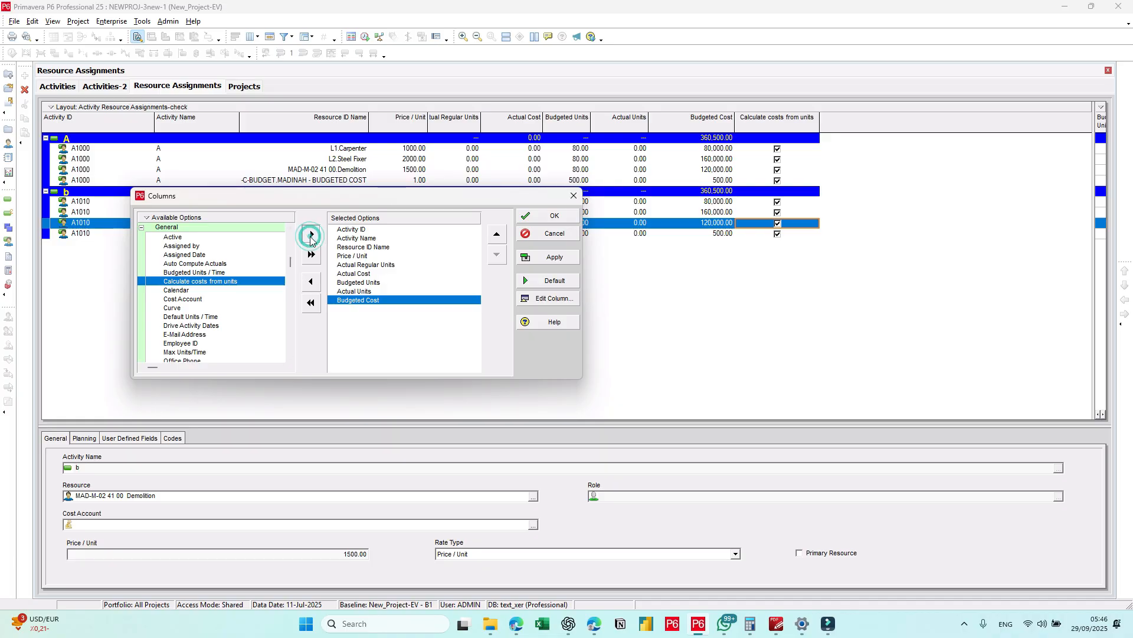
{"action": "left_click", "coordinate": [548, 216]}
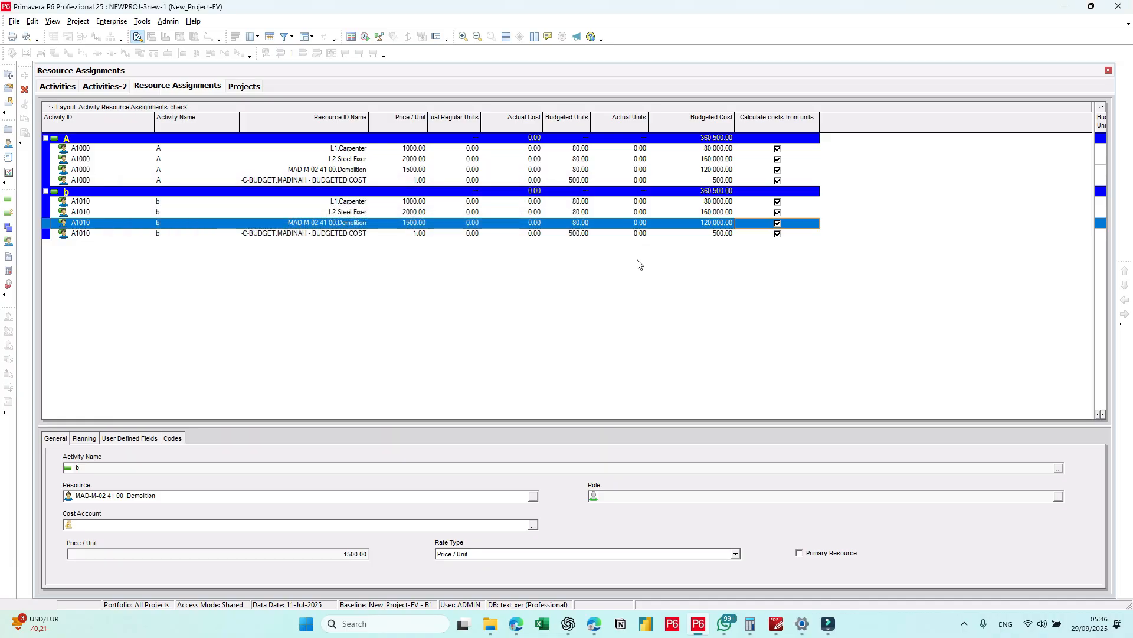
Step: Turn off Calculate costs from units for activity A's Steel Fixer assignment and try to enter an actual cost of 1
{"action": "left_click", "coordinate": [778, 161]}
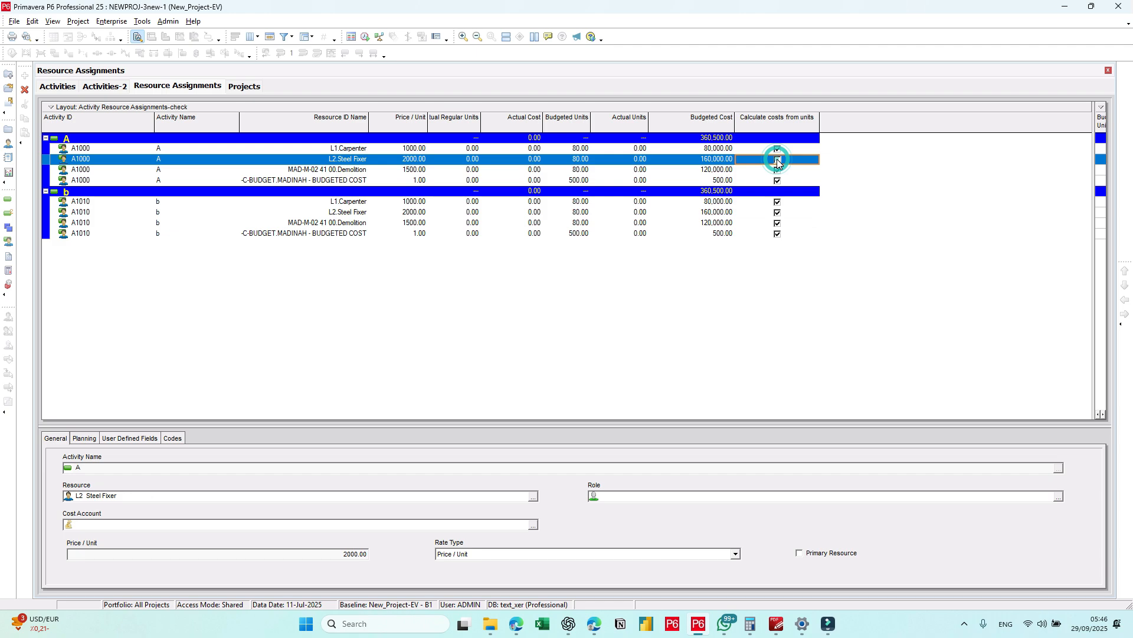
{"action": "left_click", "coordinate": [778, 160]}
{"action": "left_click", "coordinate": [532, 159]}
{"action": "left_click", "coordinate": [513, 159]}
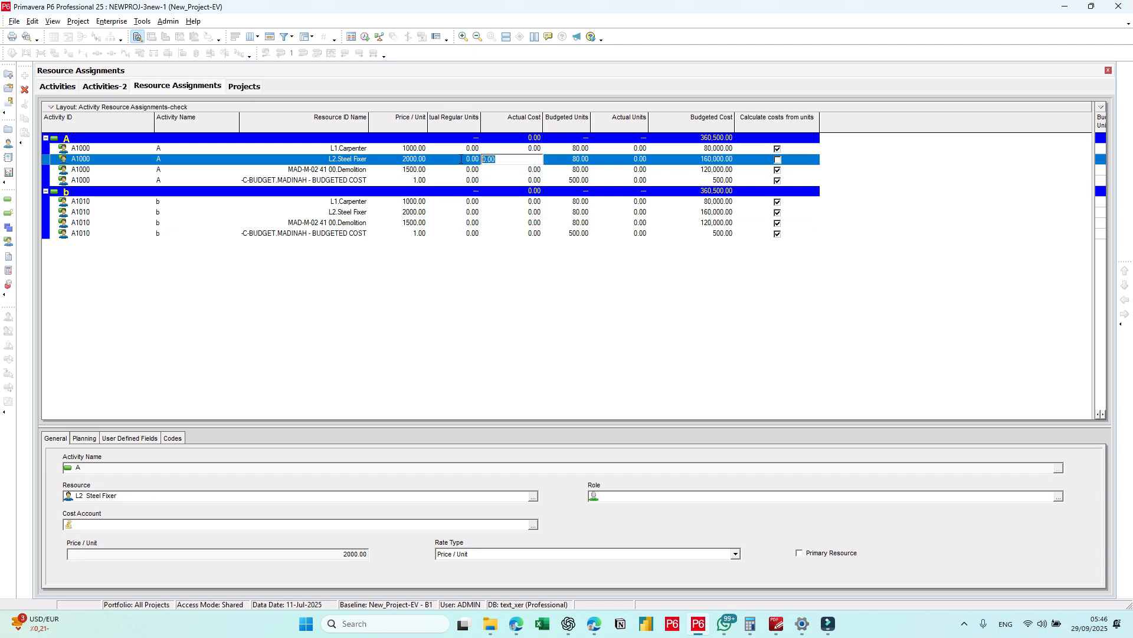
{"action": "type", "text": "10000"}
{"action": "key", "text": "Return"}
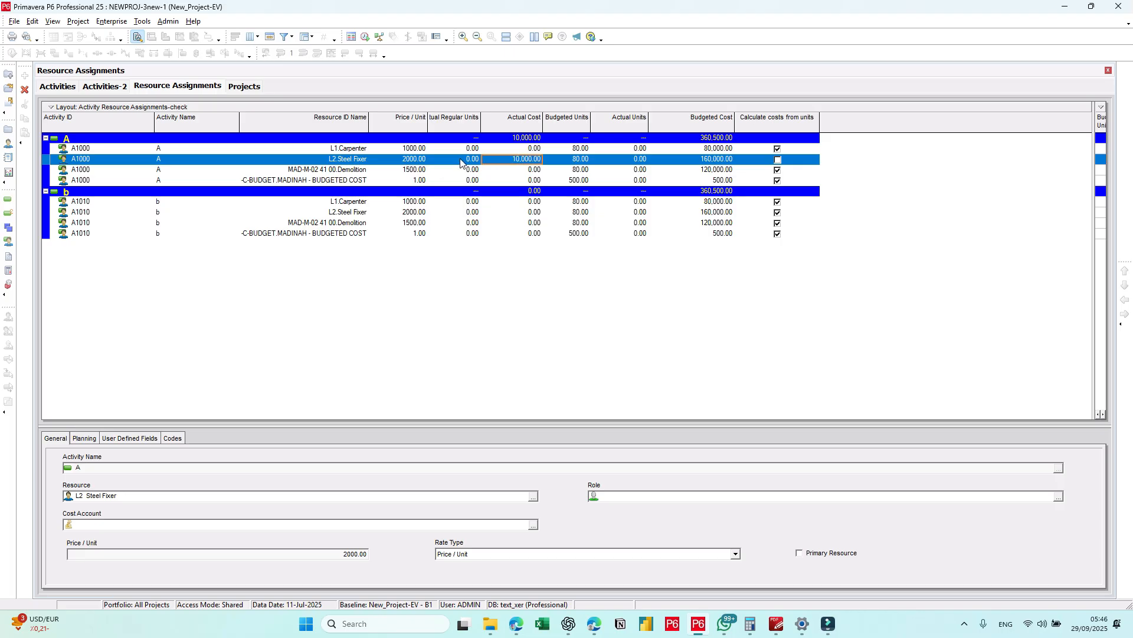
Step: Set the budgeted cost of activity A's Steel Fixer assignment to 160,000.01
{"action": "left_click", "coordinate": [730, 159]}
{"action": "left_click", "coordinate": [693, 156]}
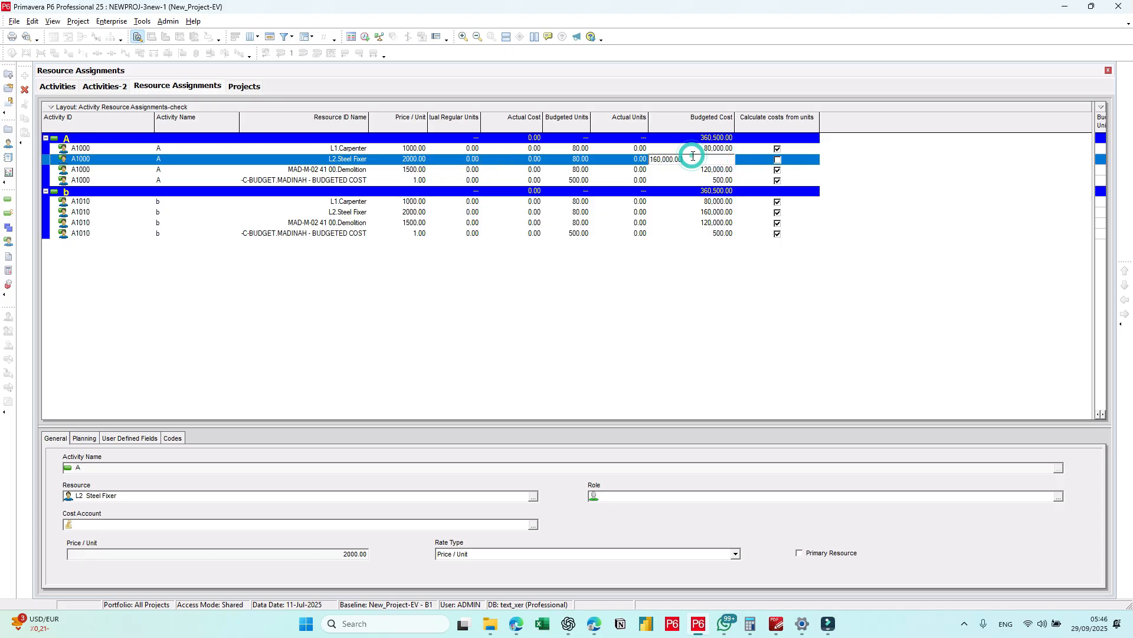
{"action": "type", "text": "5000"}
{"action": "key", "text": "Return"}
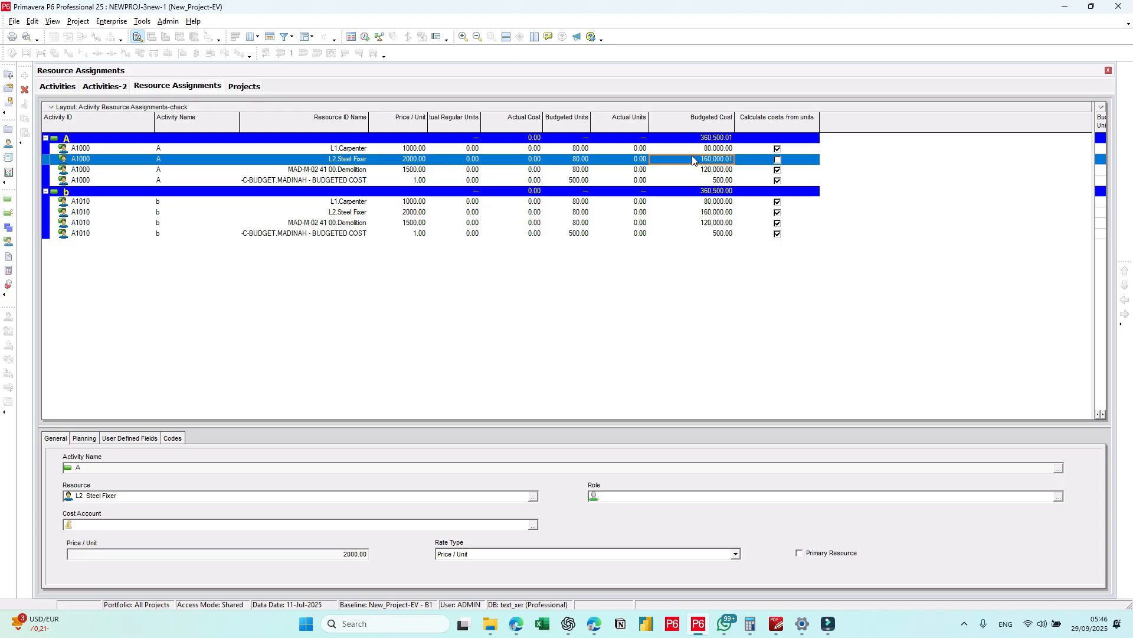
Step: Re-enable Calculate costs from units for activity A's Steel Fixer, accepting the recalculation, and widen the Budgeted Units column
{"action": "left_click", "coordinate": [778, 160]}
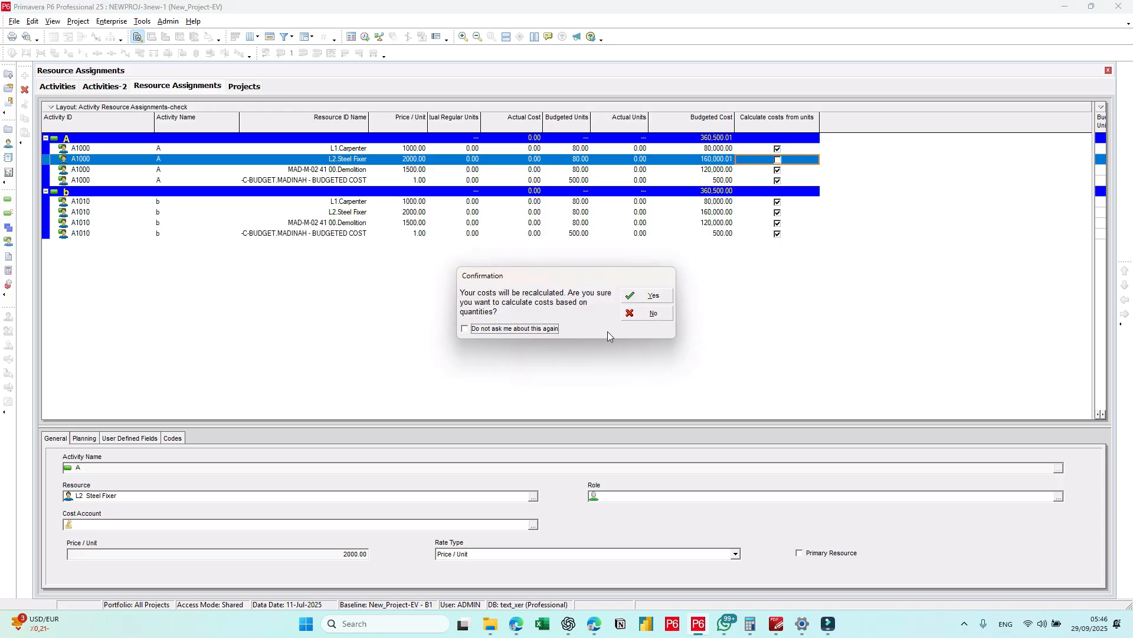
{"action": "left_click", "coordinate": [649, 296]}
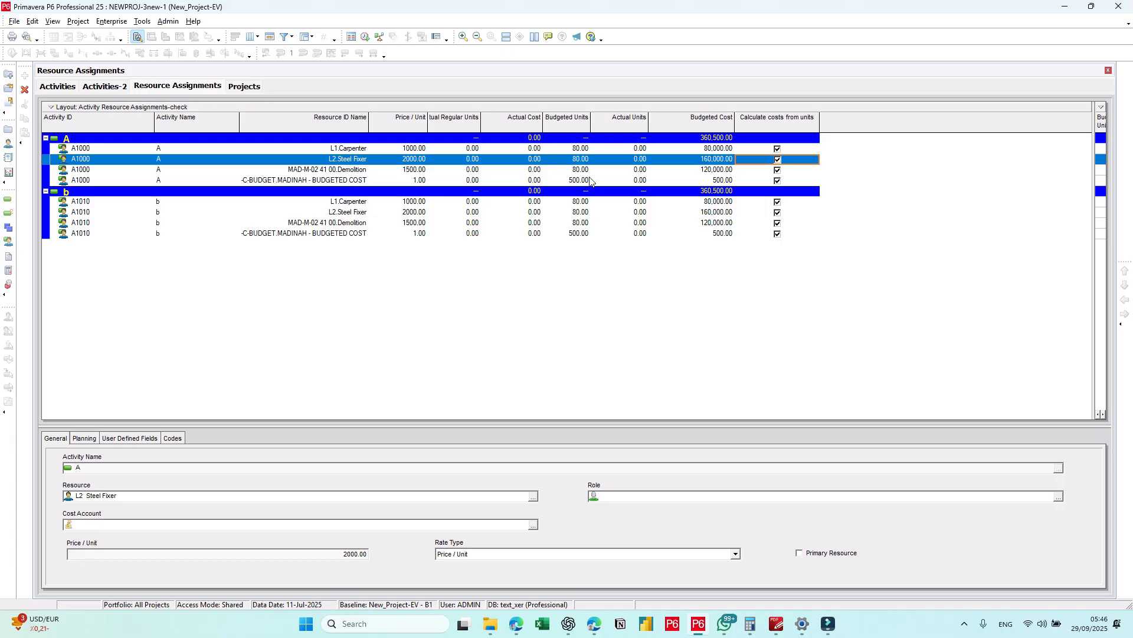
{"action": "left_click_drag", "start_coordinate": [591, 123], "coordinate": [612, 122]}
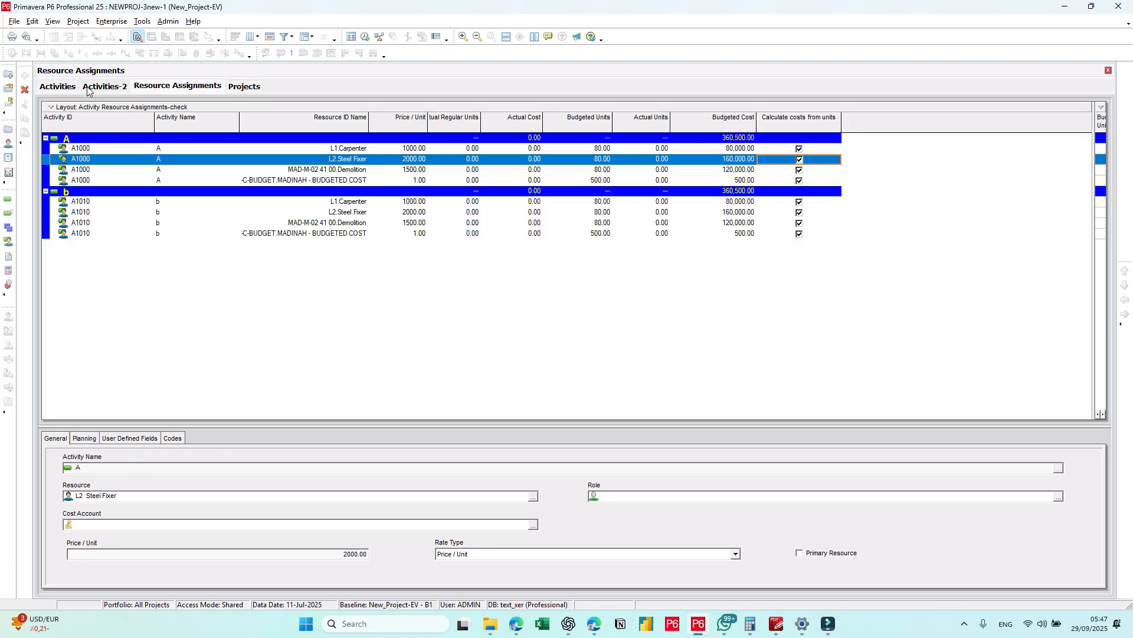
Step: In the activities view, mark activity A1000 as started and set its physical percent complete to 30%
{"action": "left_click", "coordinate": [60, 86]}
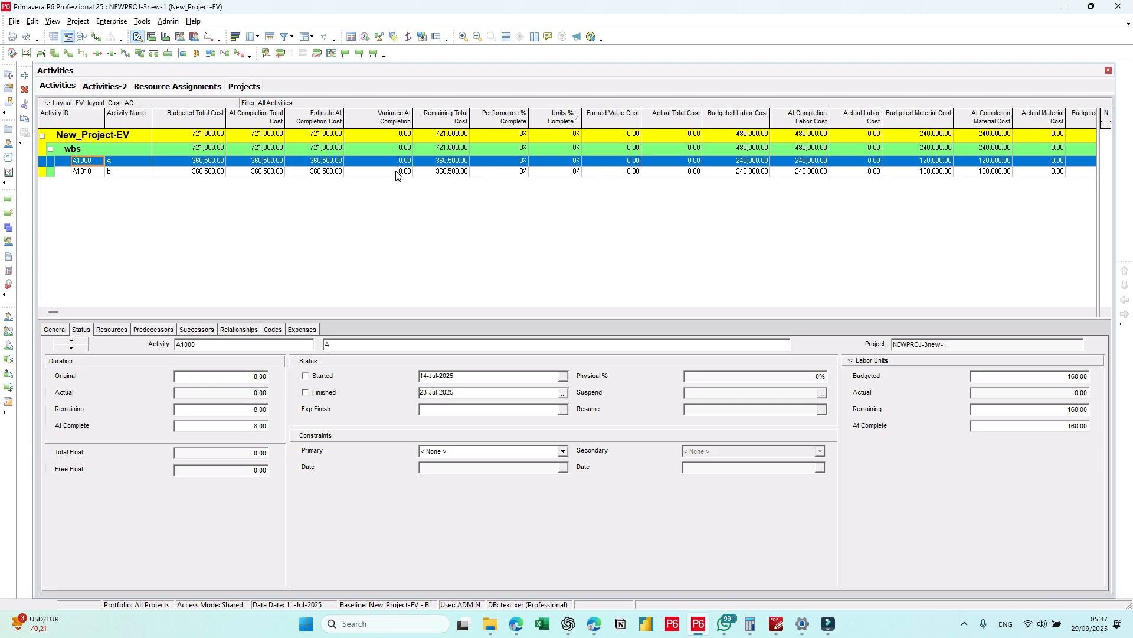
{"action": "left_click", "coordinate": [307, 377]}
{"action": "left_click", "coordinate": [767, 375]}
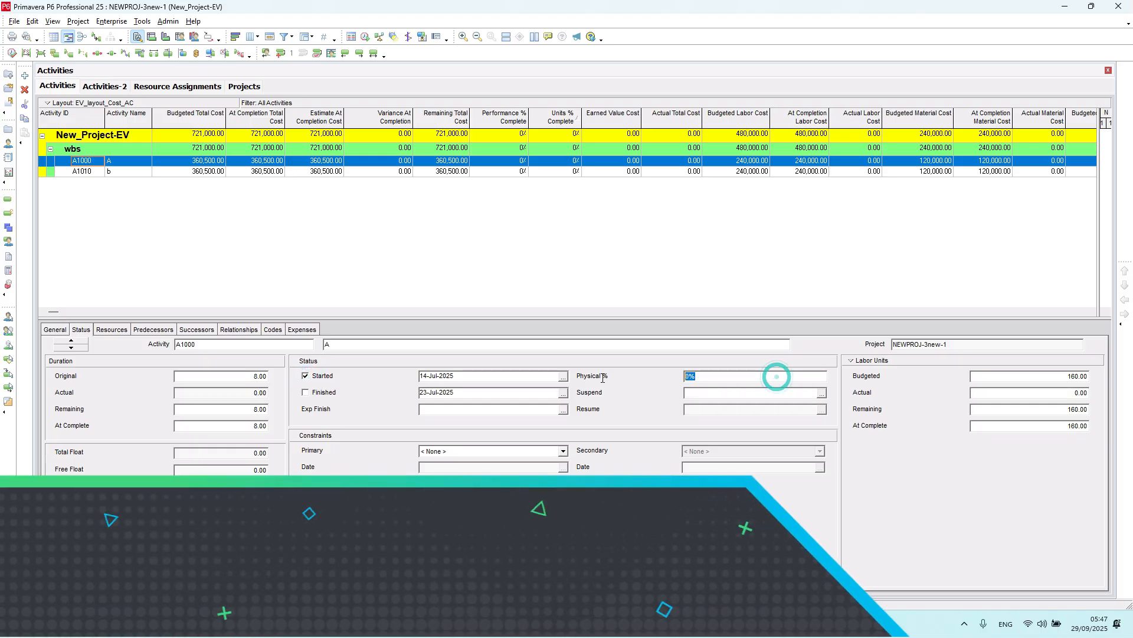
{"action": "type", "text": "30"}
{"action": "key", "text": "Return"}
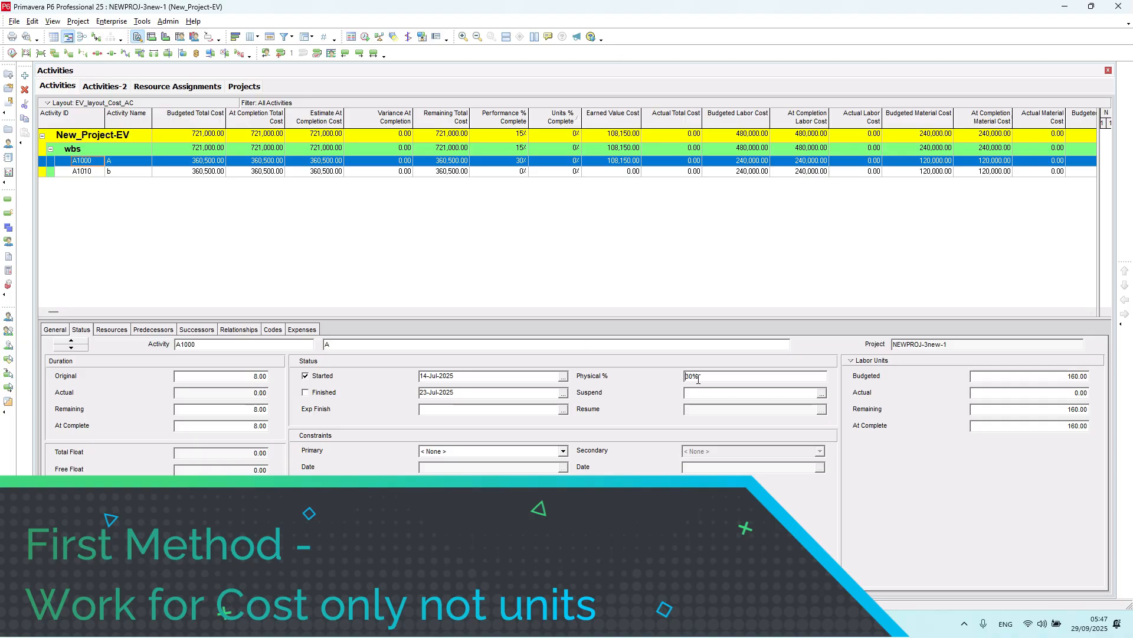
{"action": "left_click", "coordinate": [1050, 393]}
Step: Show the resources of activity A1000 and open the global change "1-COST VAR.- Actual Cost1" for modification
{"action": "left_click", "coordinate": [111, 330]}
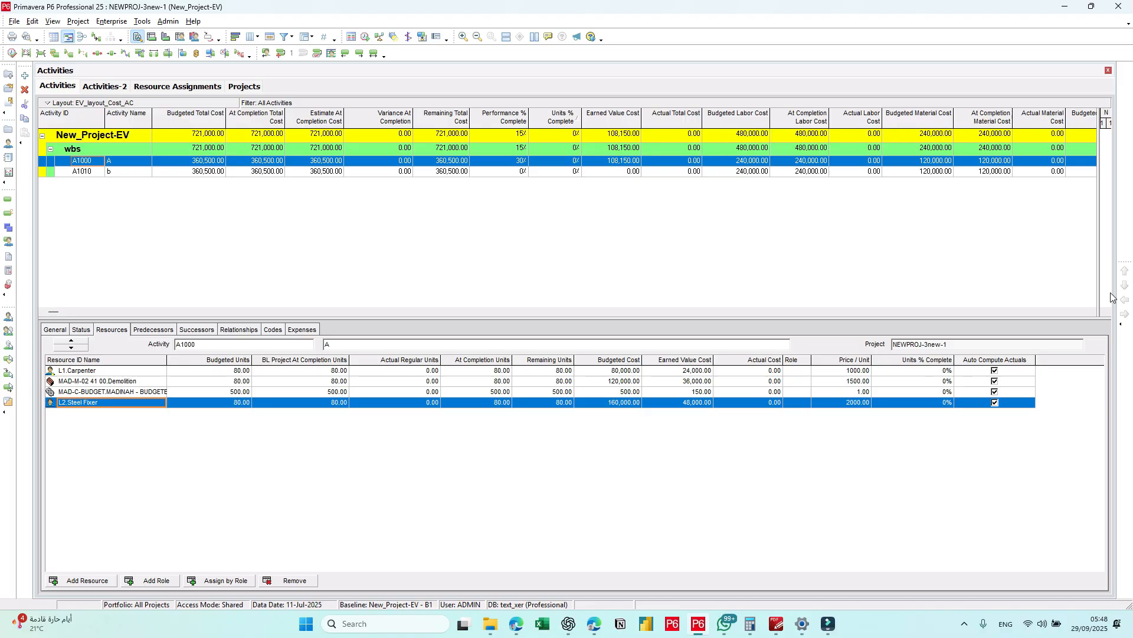
{"action": "left_click", "coordinate": [1088, 312]}
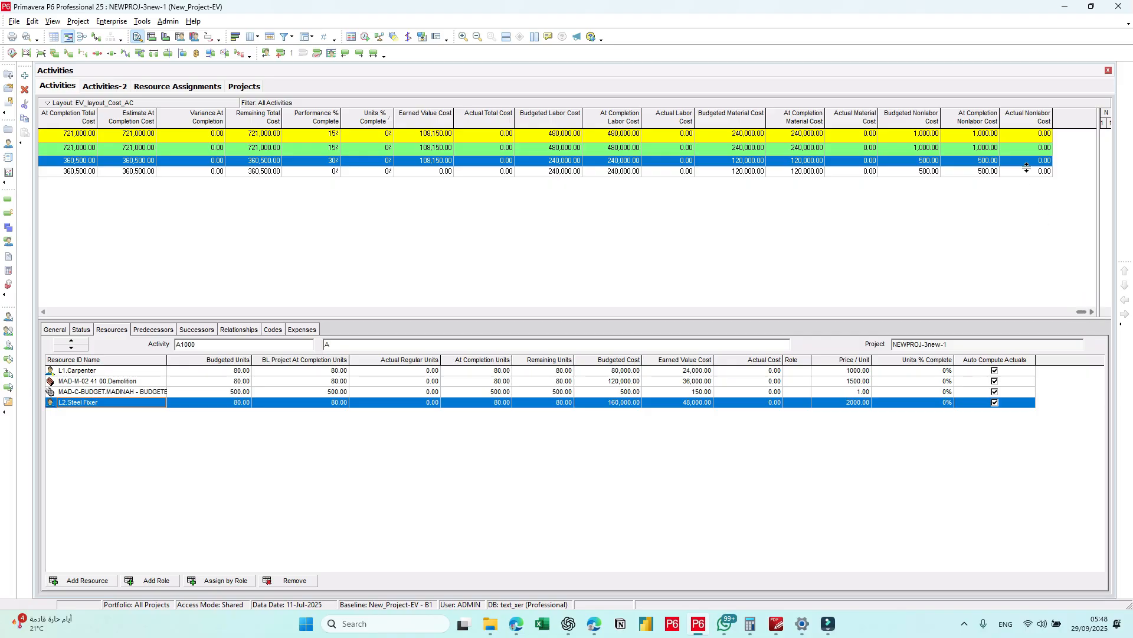
{"action": "left_click", "coordinate": [45, 311]}
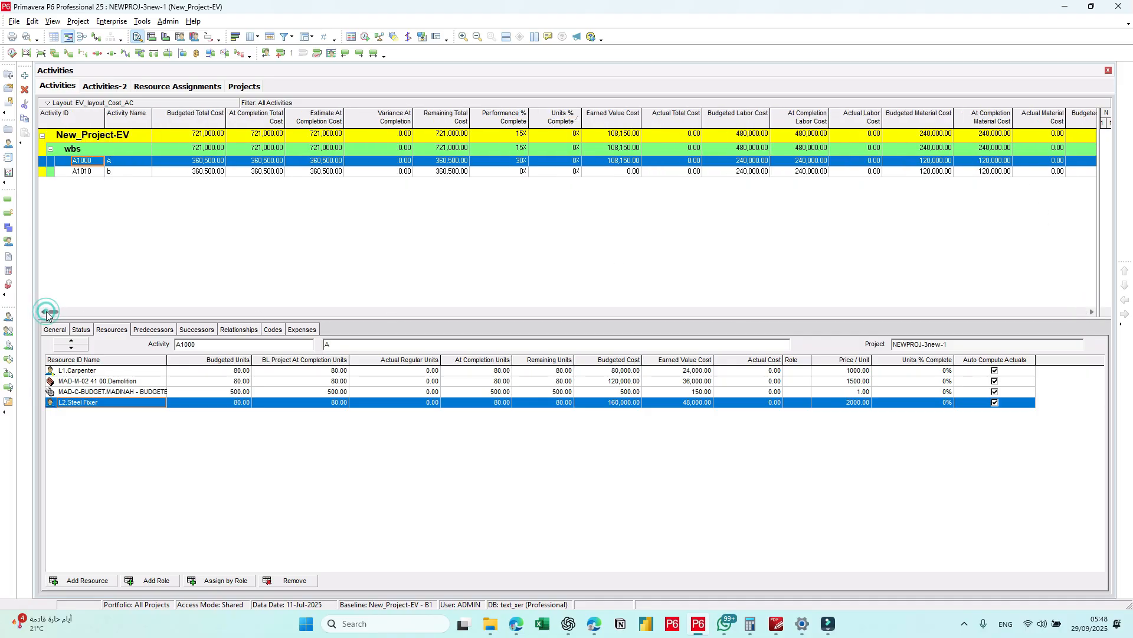
{"action": "left_click", "coordinate": [142, 21]}
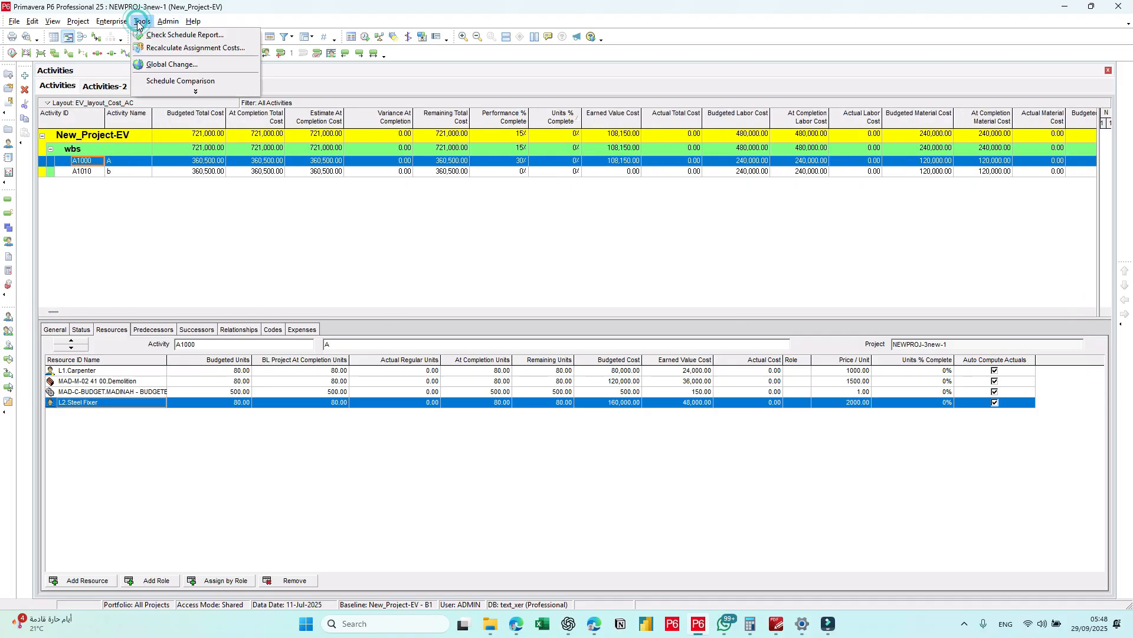
{"action": "left_click", "coordinate": [177, 63]}
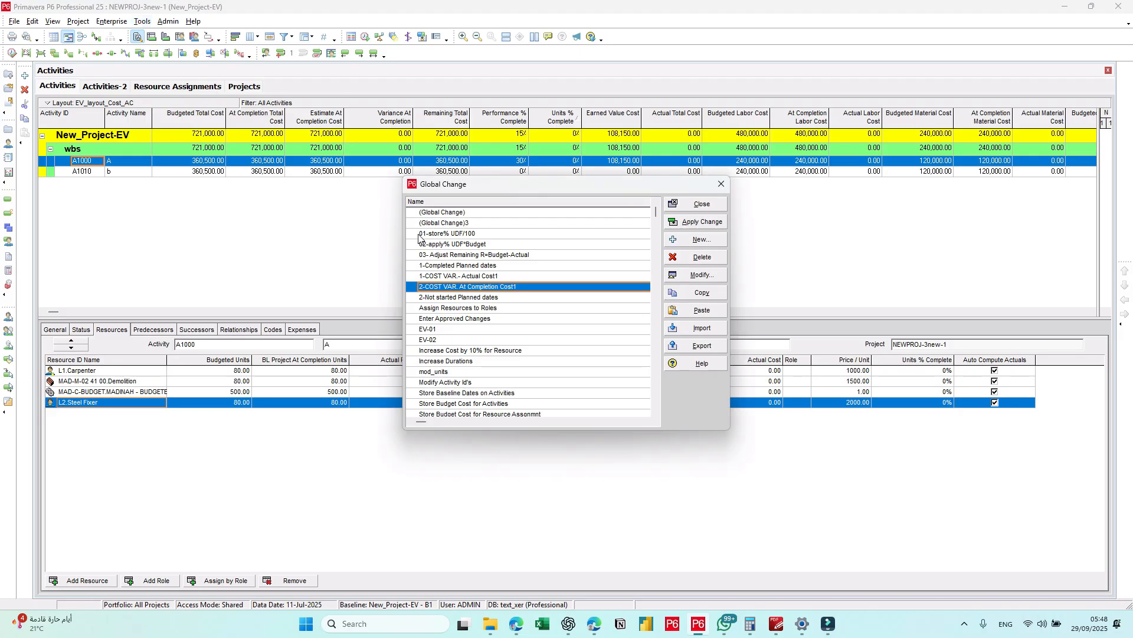
{"action": "left_click", "coordinate": [466, 276]}
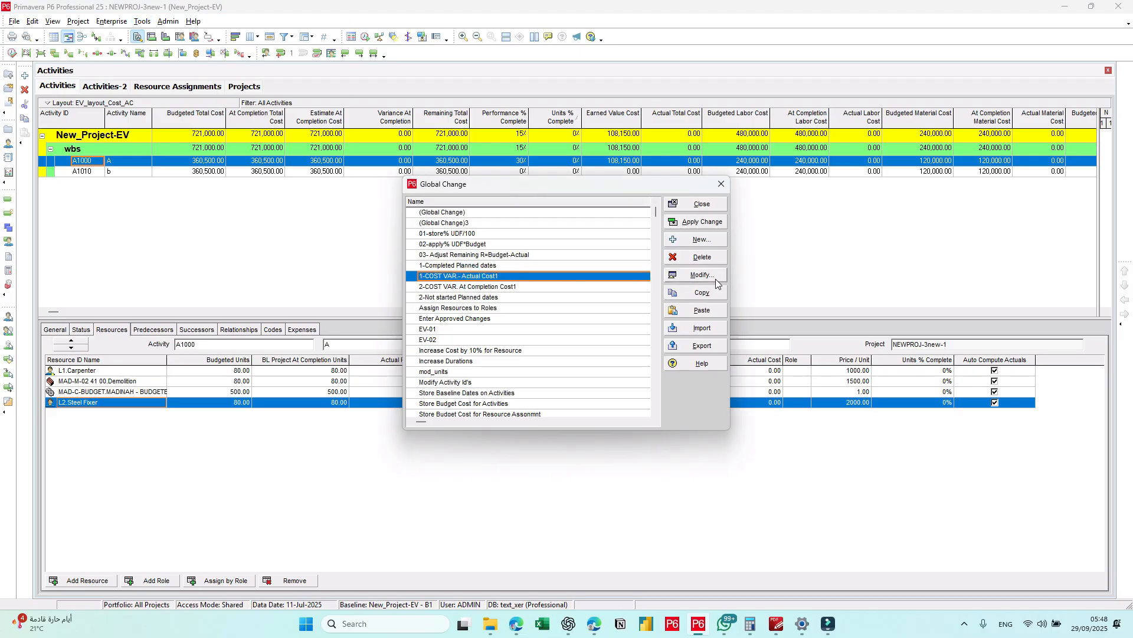
{"action": "left_click", "coordinate": [713, 278]}
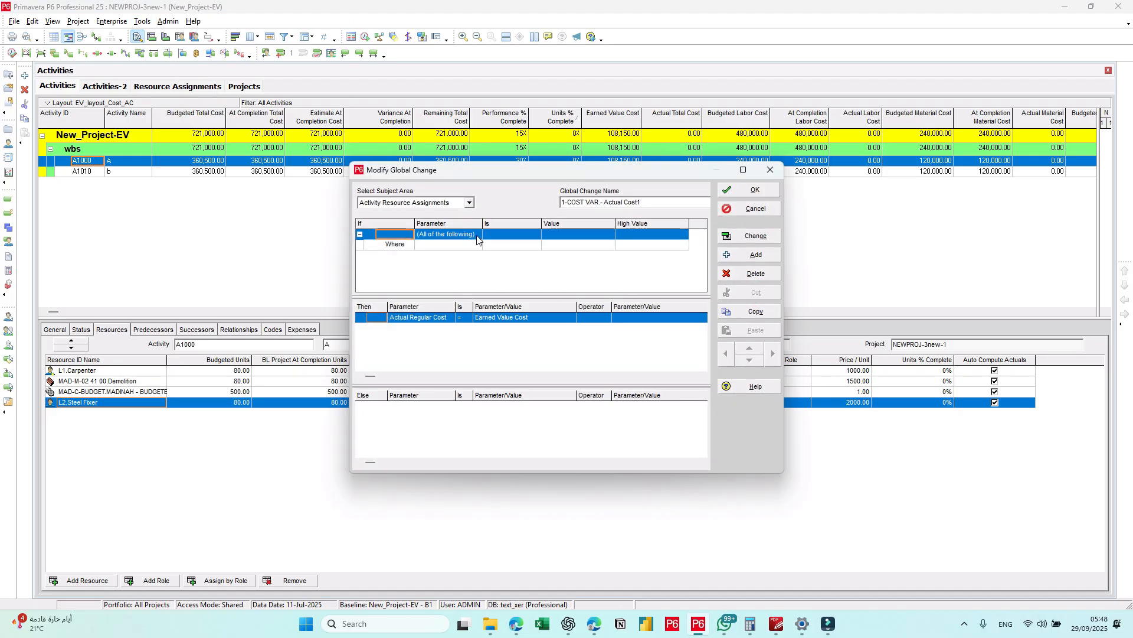
Step: Review the global change's condition parameters, its Actual Regular Cost statement and the subject area choices, keeping Activity Resource Assignments
{"action": "left_click", "coordinate": [444, 247]}
{"action": "left_click", "coordinate": [444, 246]}
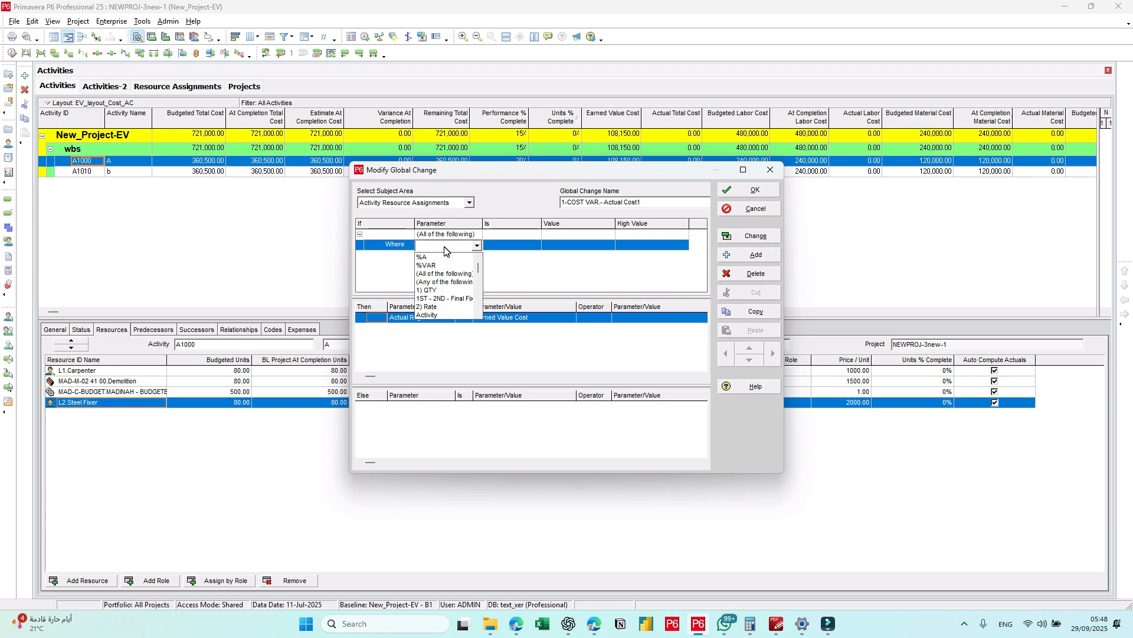
{"action": "left_click", "coordinate": [390, 272]}
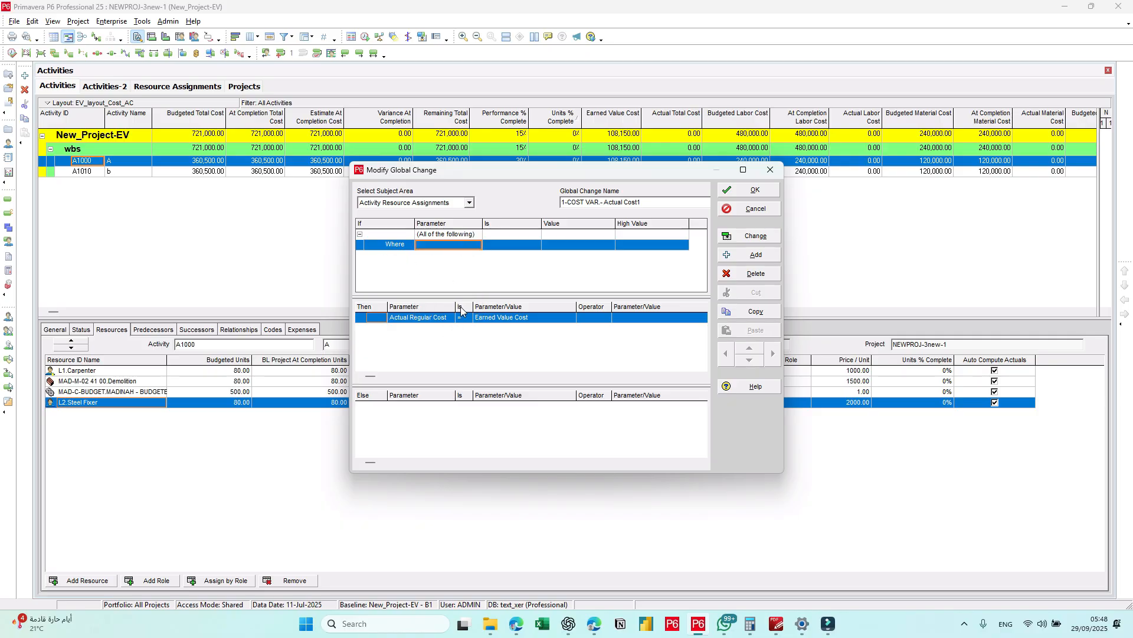
{"action": "left_click", "coordinate": [432, 319]}
{"action": "left_click", "coordinate": [418, 203]}
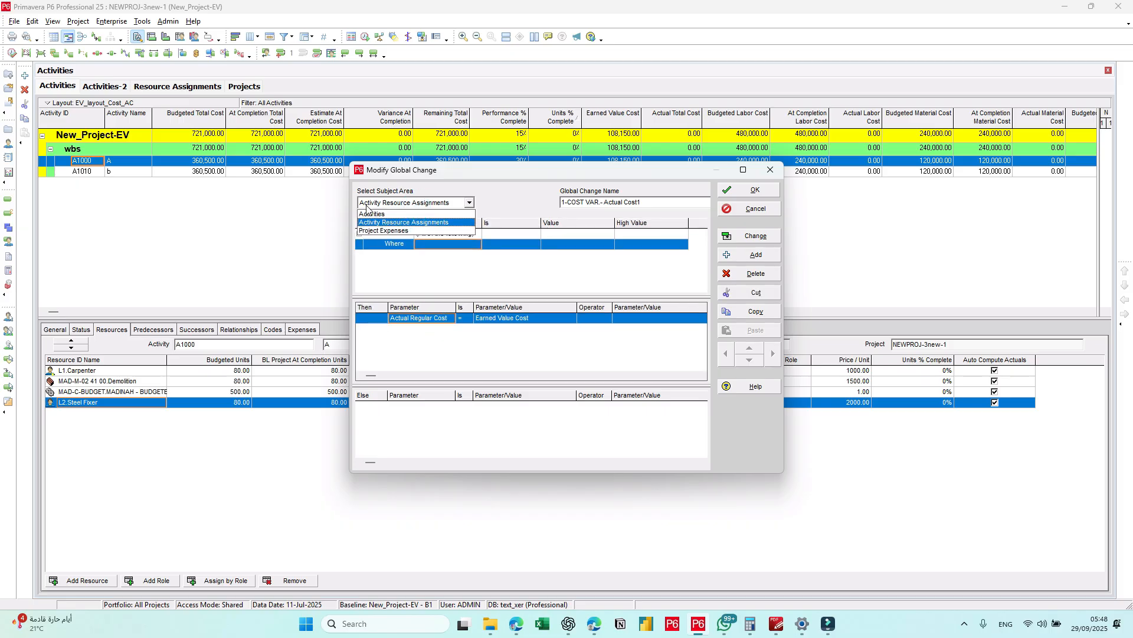
{"action": "left_click", "coordinate": [408, 212]}
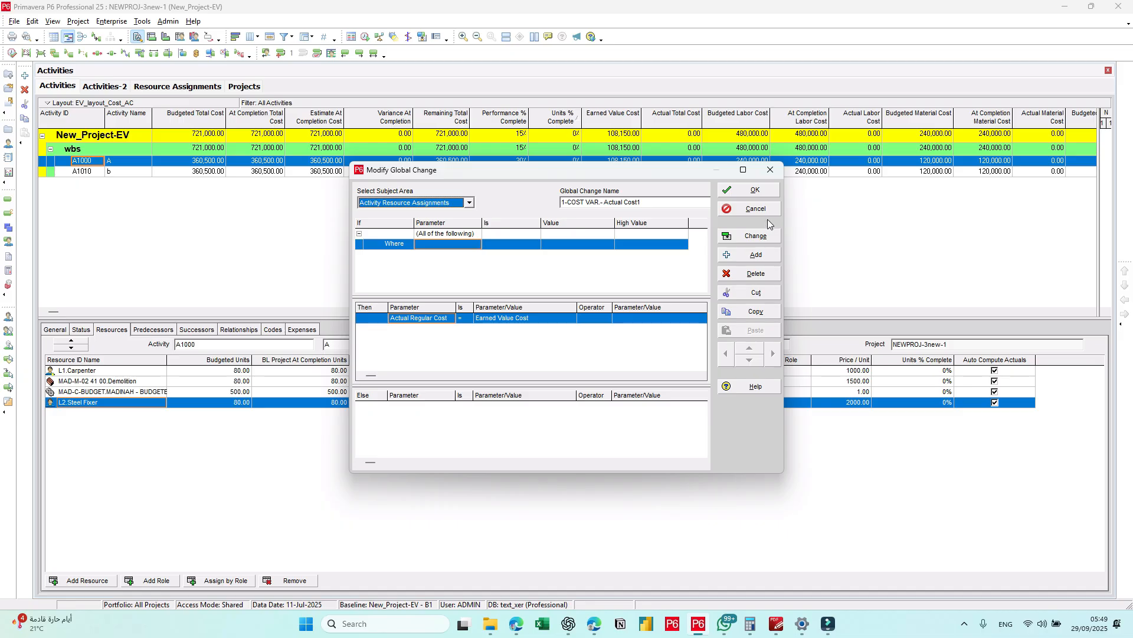
Step: Run and commit the global change equating Actual Regular Cost with Earned Value Cost, and examine the cost columns of activity A1000
{"action": "left_click", "coordinate": [756, 236]}
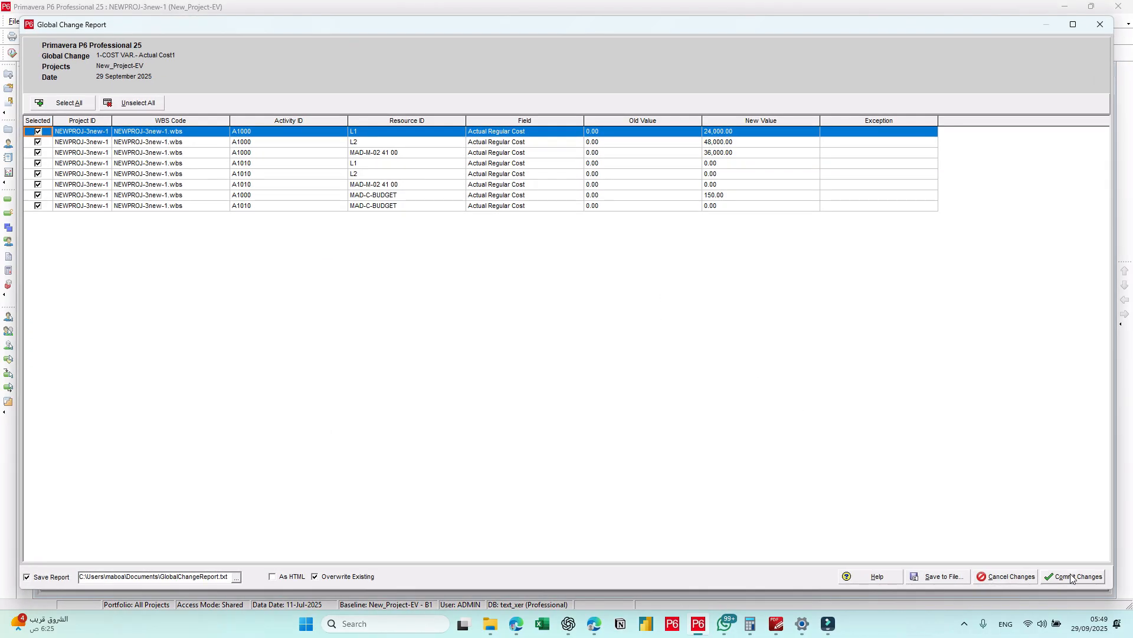
{"action": "left_click", "coordinate": [1073, 577]}
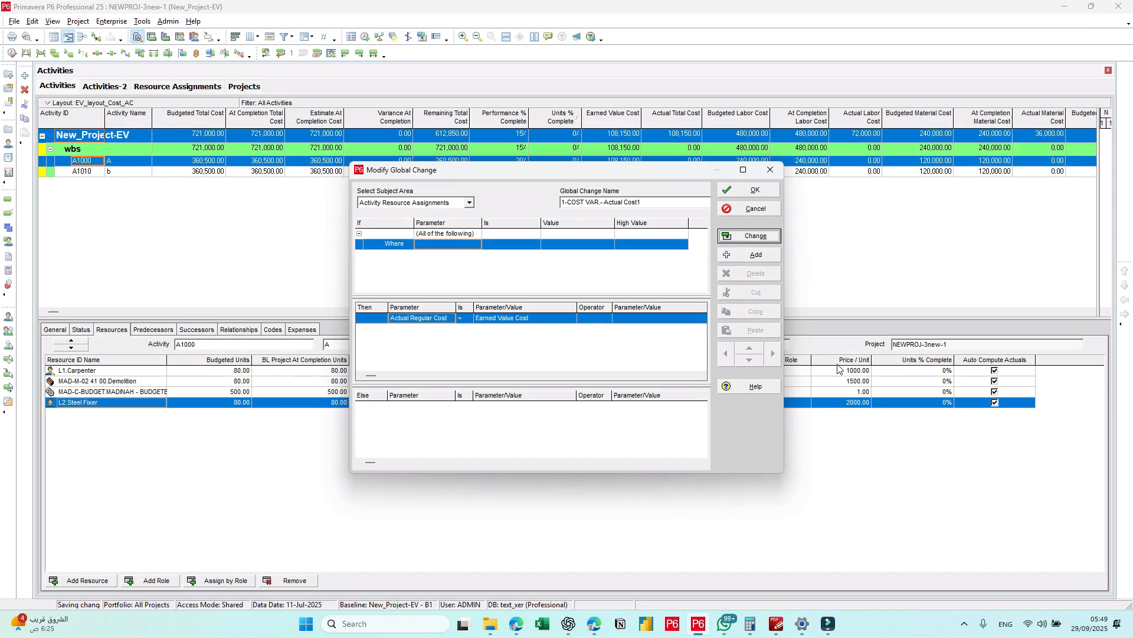
{"action": "left_click", "coordinate": [753, 191]}
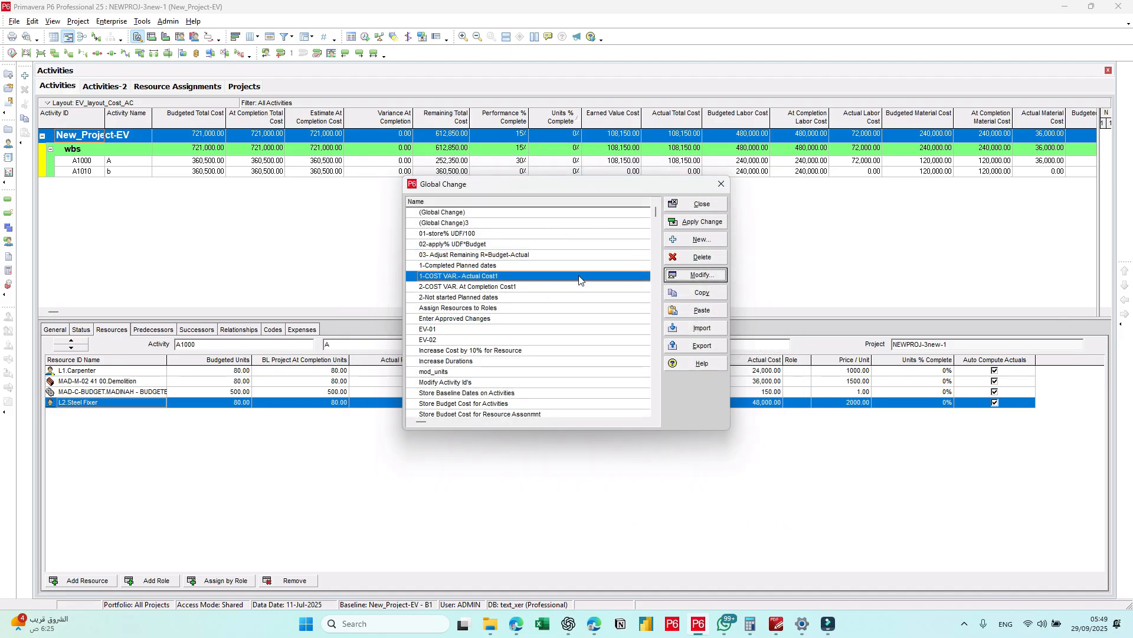
{"action": "left_click", "coordinate": [694, 204]}
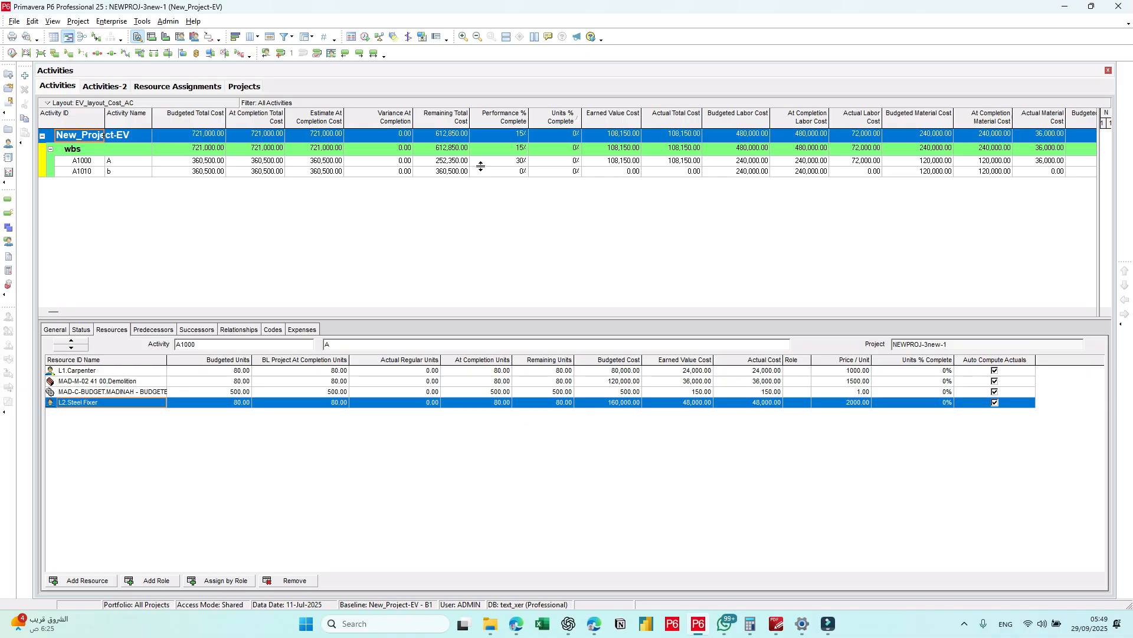
{"action": "left_click", "coordinate": [201, 160]}
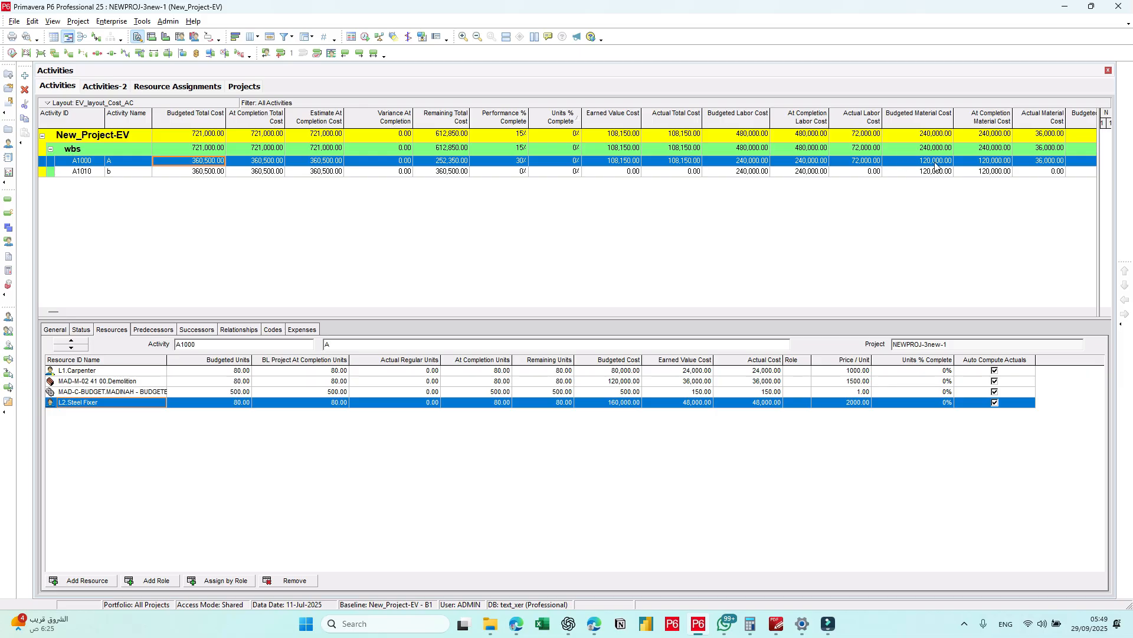
{"action": "left_click", "coordinate": [1089, 314]}
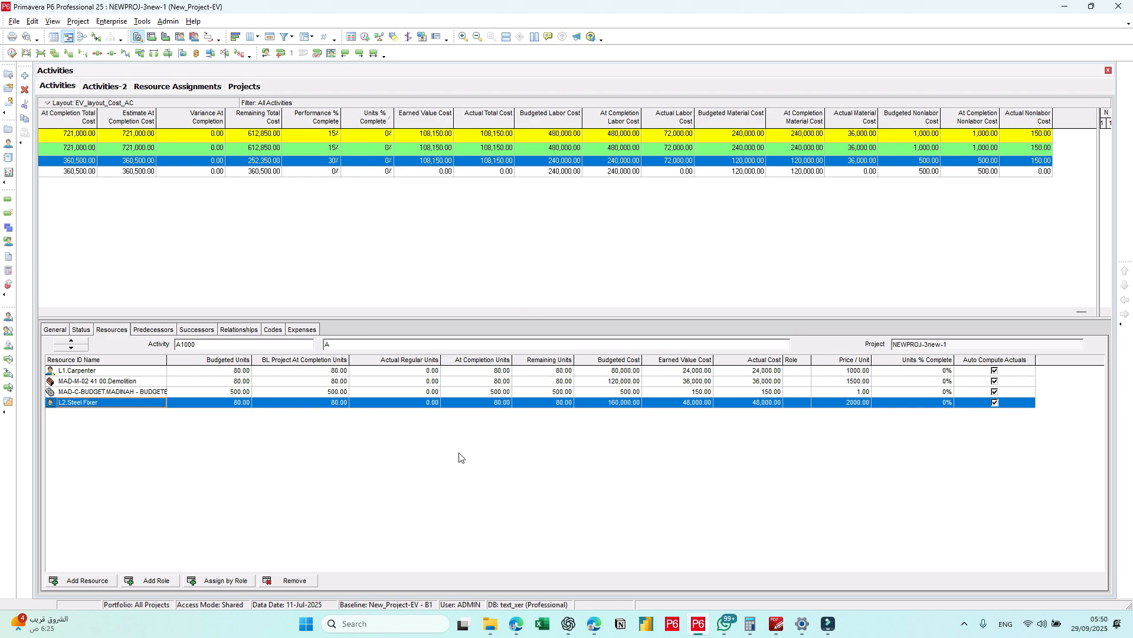
Step: In the resource assignments, turn on calculating costs from units for activity A1000's L1 Carpenter, accept the recalculation, and return to the activities
{"action": "left_click", "coordinate": [175, 88]}
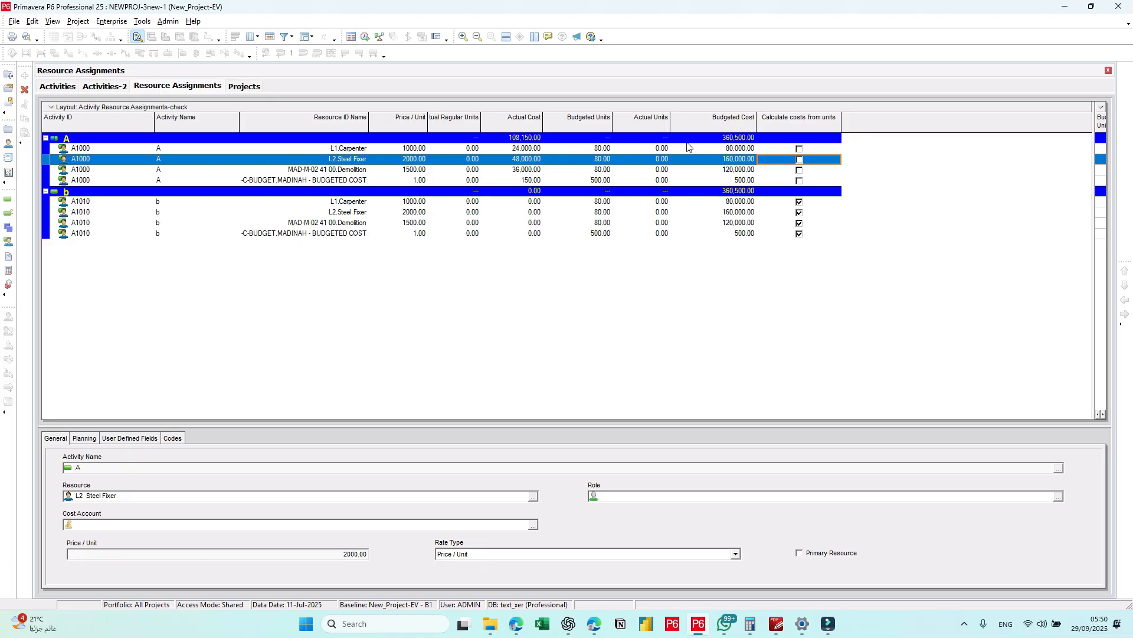
{"action": "left_click", "coordinate": [799, 149]}
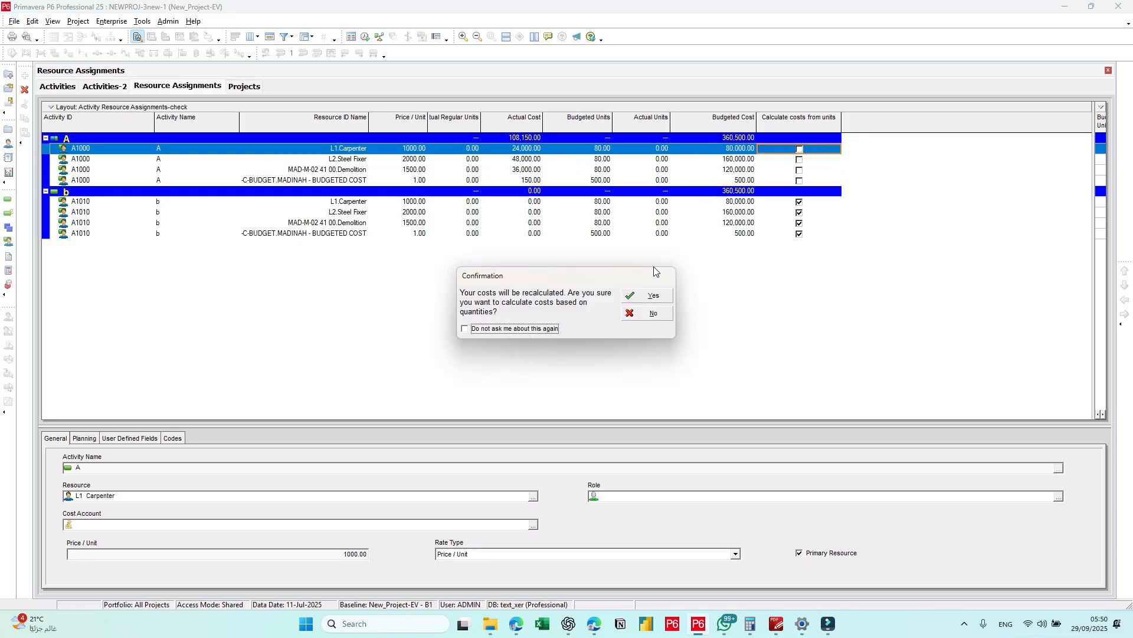
{"action": "left_click", "coordinate": [651, 299]}
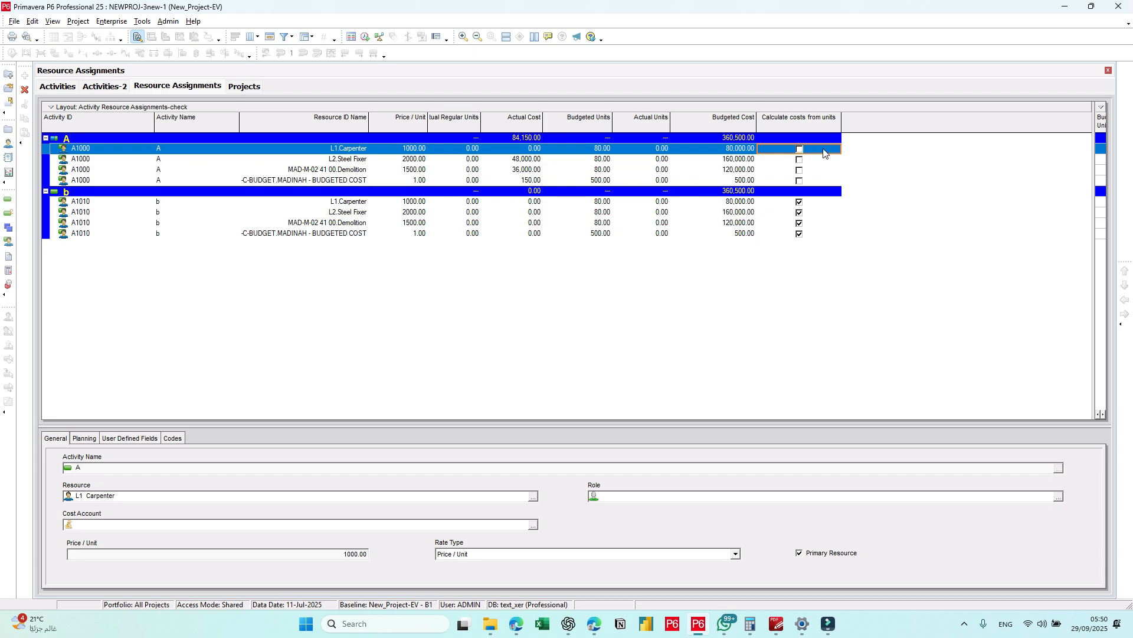
{"action": "left_click", "coordinate": [801, 153]}
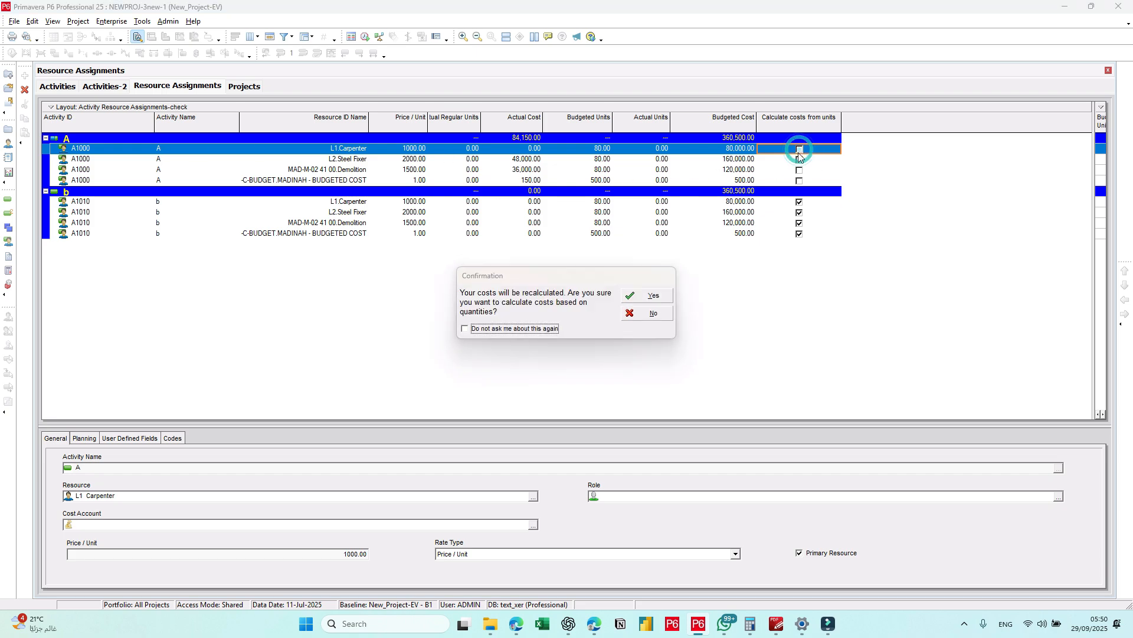
{"action": "left_click", "coordinate": [648, 312]}
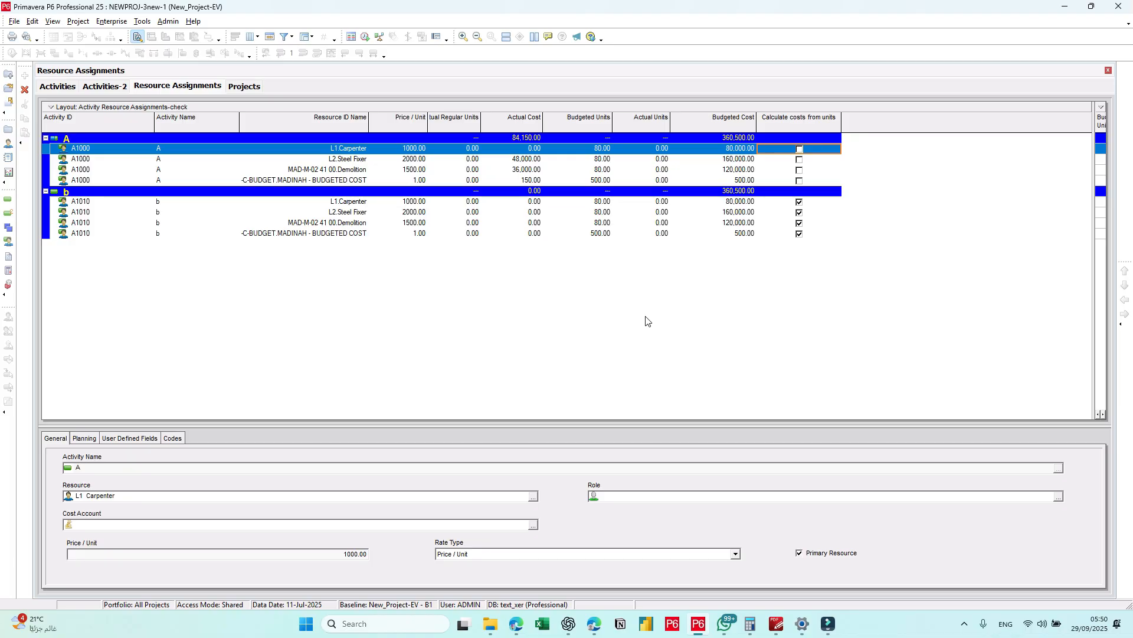
{"action": "left_click", "coordinate": [68, 86]}
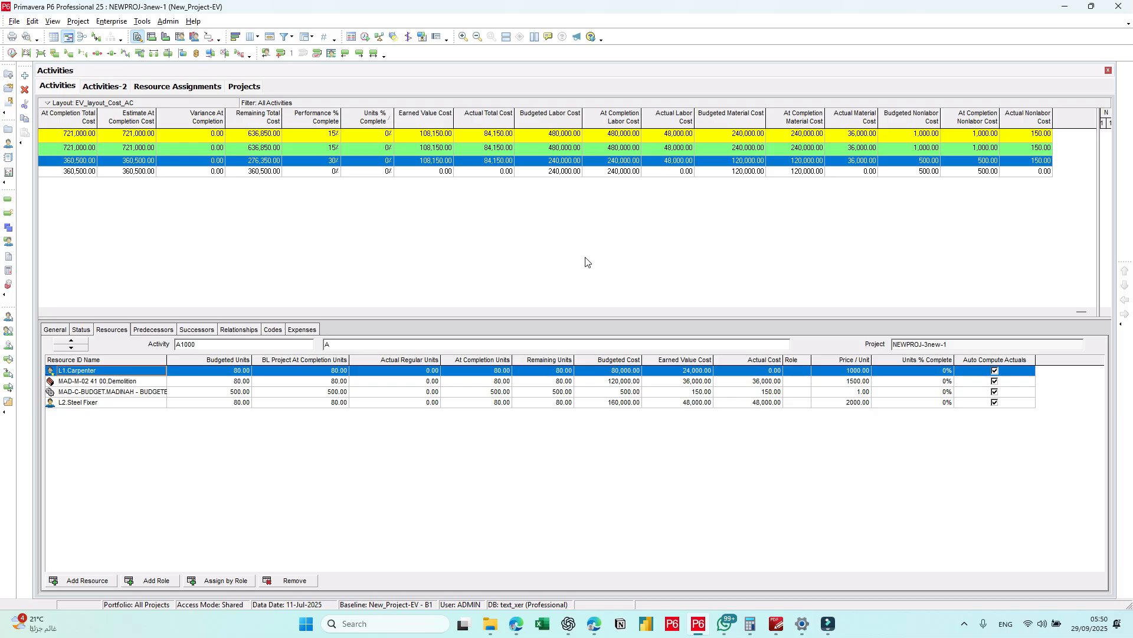
Step: Apply the global change "1-COST VAR.- Actual Cost1" again and commit all its Actual Regular Cost changes
{"action": "left_click", "coordinate": [142, 21]}
{"action": "left_click", "coordinate": [172, 59]}
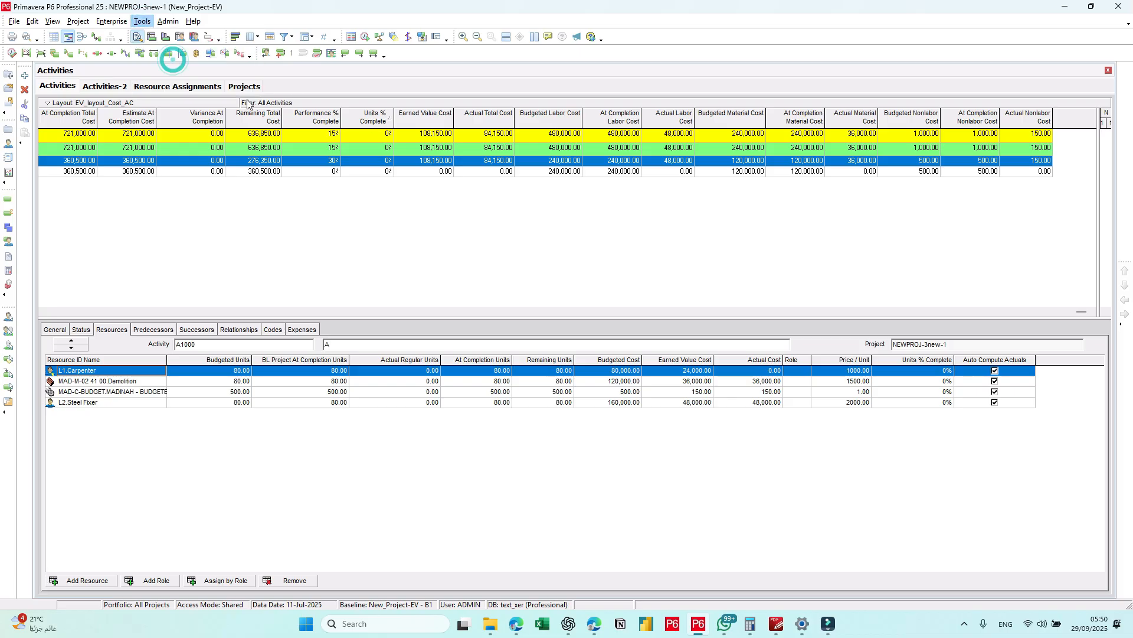
{"action": "left_click", "coordinate": [710, 224]}
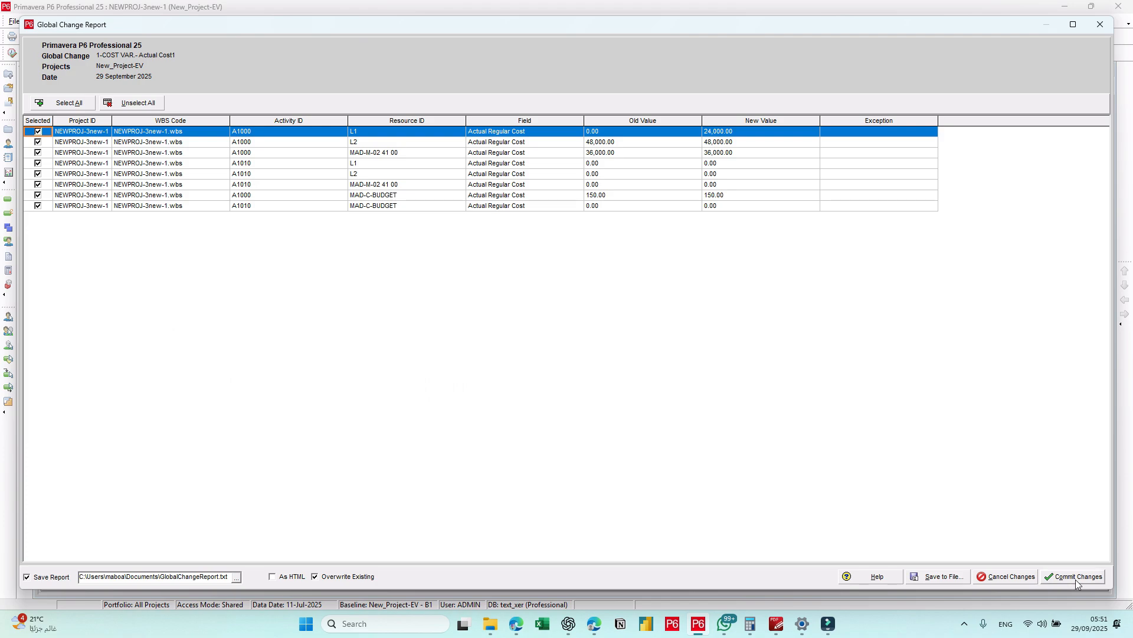
{"action": "left_click", "coordinate": [1076, 584]}
Step: Run and commit the global change "2-COST VAR. At Completion Cost1", which sets Remaining Cost to Budgeted Cost minus Earned Value Cost
{"action": "left_click", "coordinate": [502, 287]}
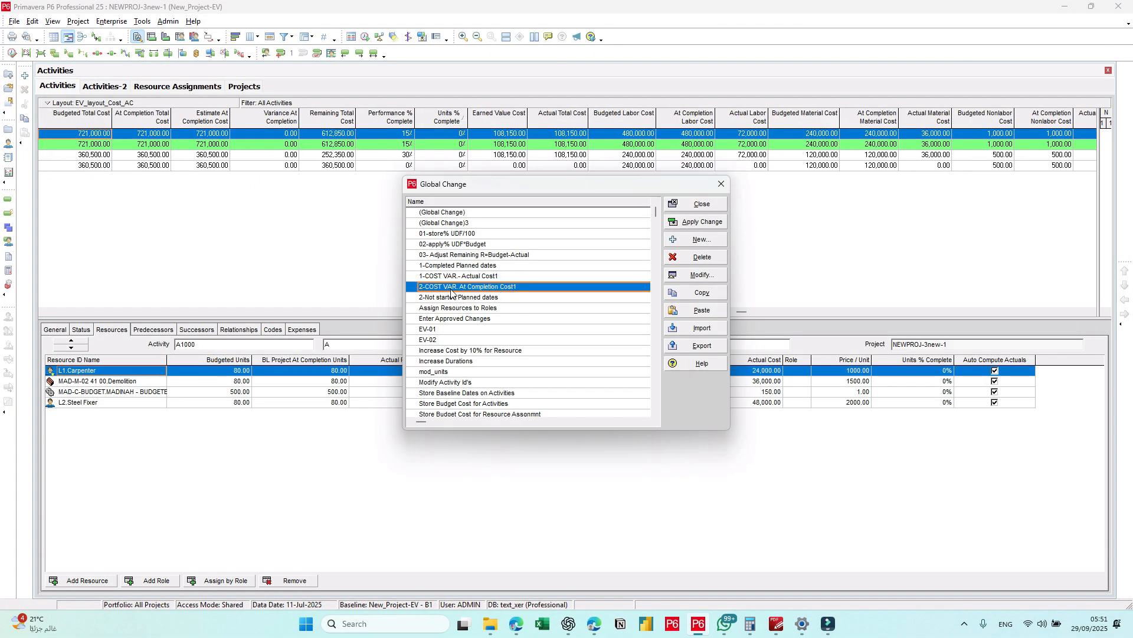
{"action": "left_click", "coordinate": [700, 275]}
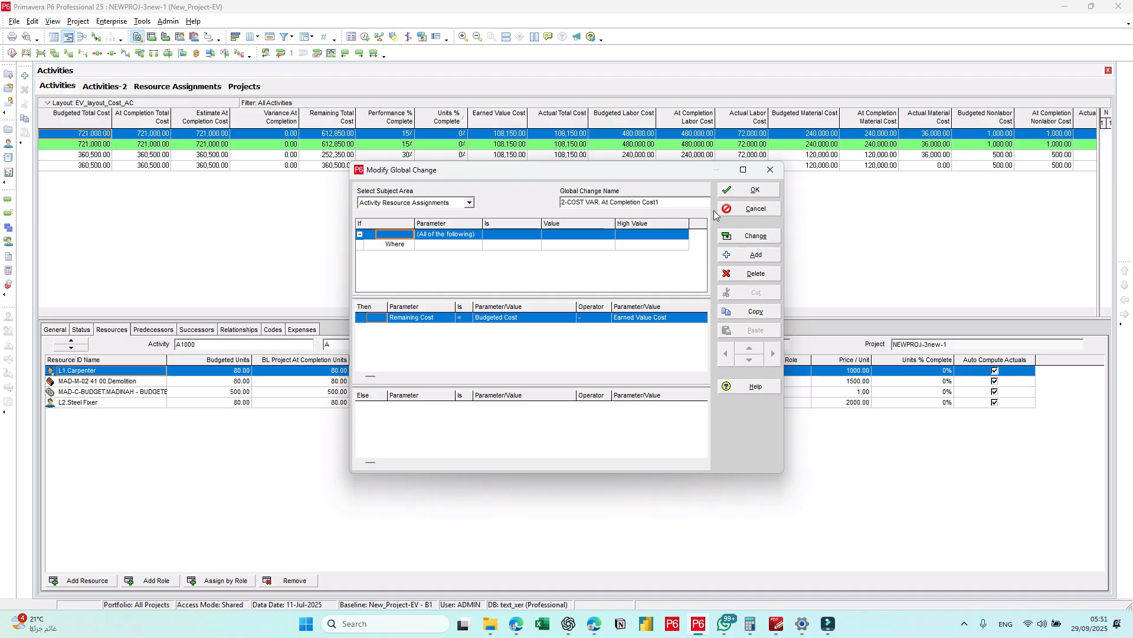
{"action": "left_click", "coordinate": [749, 236]}
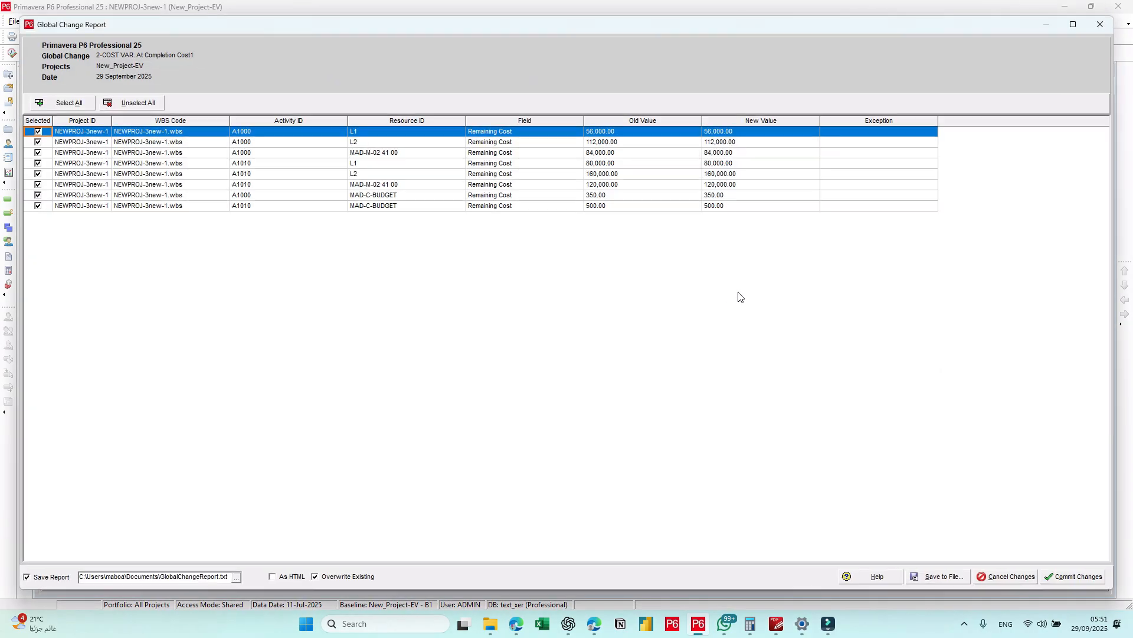
{"action": "left_click", "coordinate": [1060, 577]}
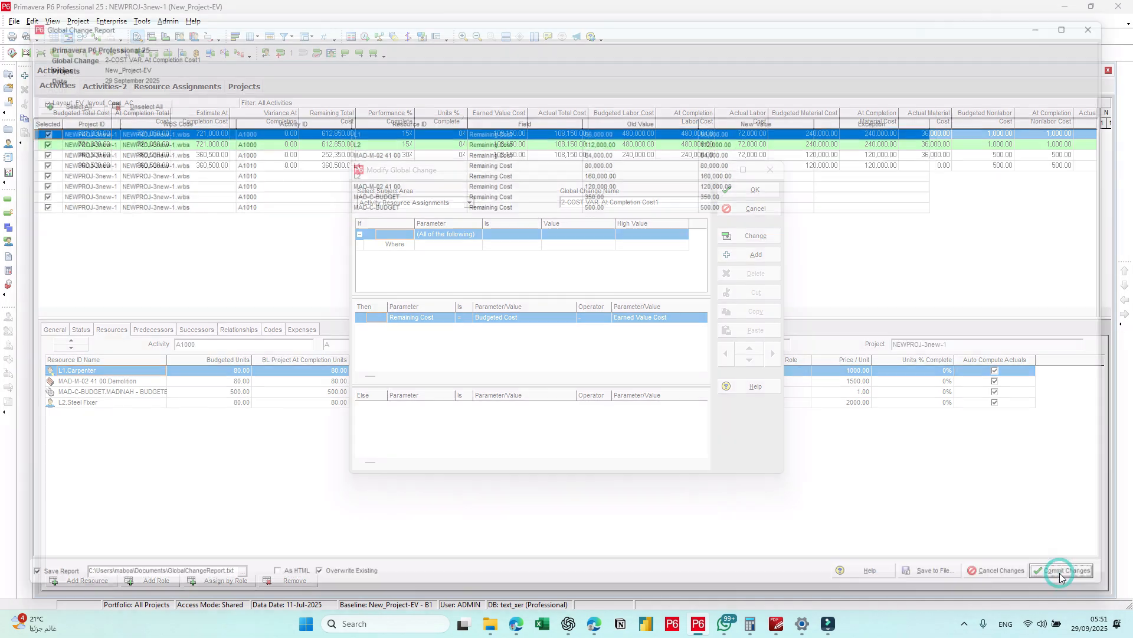
{"action": "left_click", "coordinate": [756, 191]}
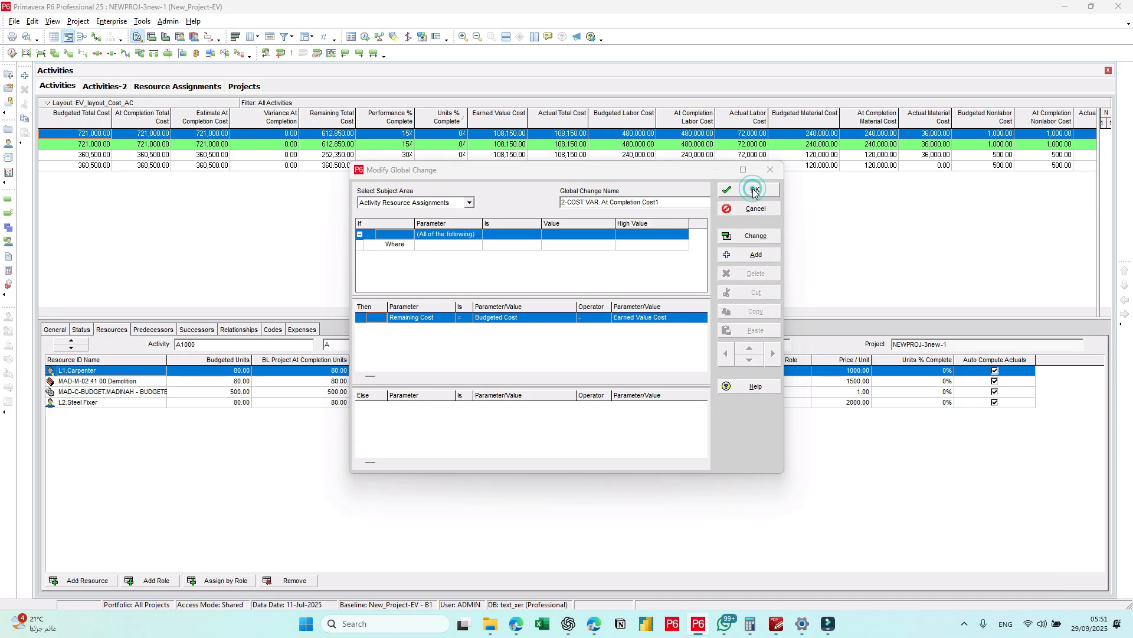
{"action": "left_click", "coordinate": [708, 205]}
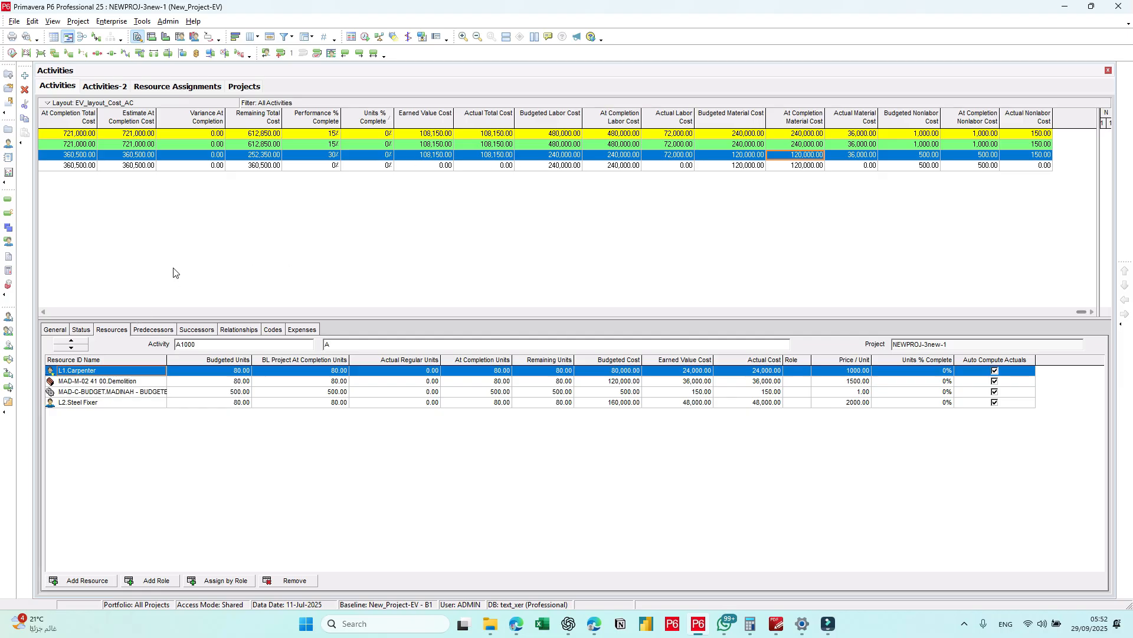
{"action": "left_click", "coordinate": [48, 311]}
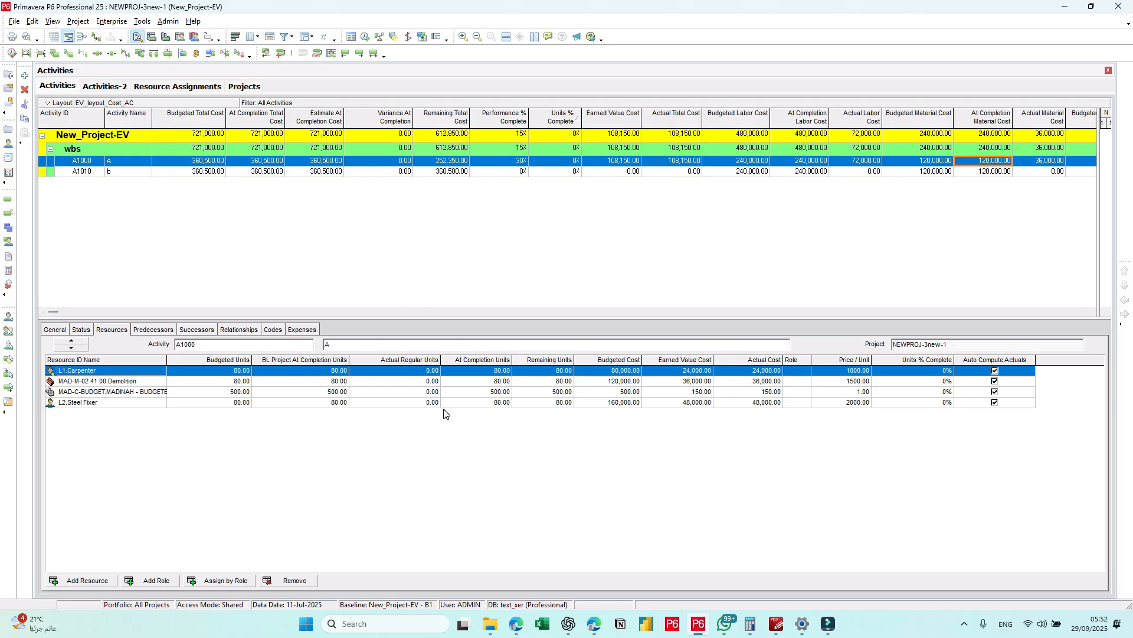
Step: Duplicate the global change "1-COST VAR.- Actual Cost1" and open the copy for modification
{"action": "left_click", "coordinate": [143, 21]}
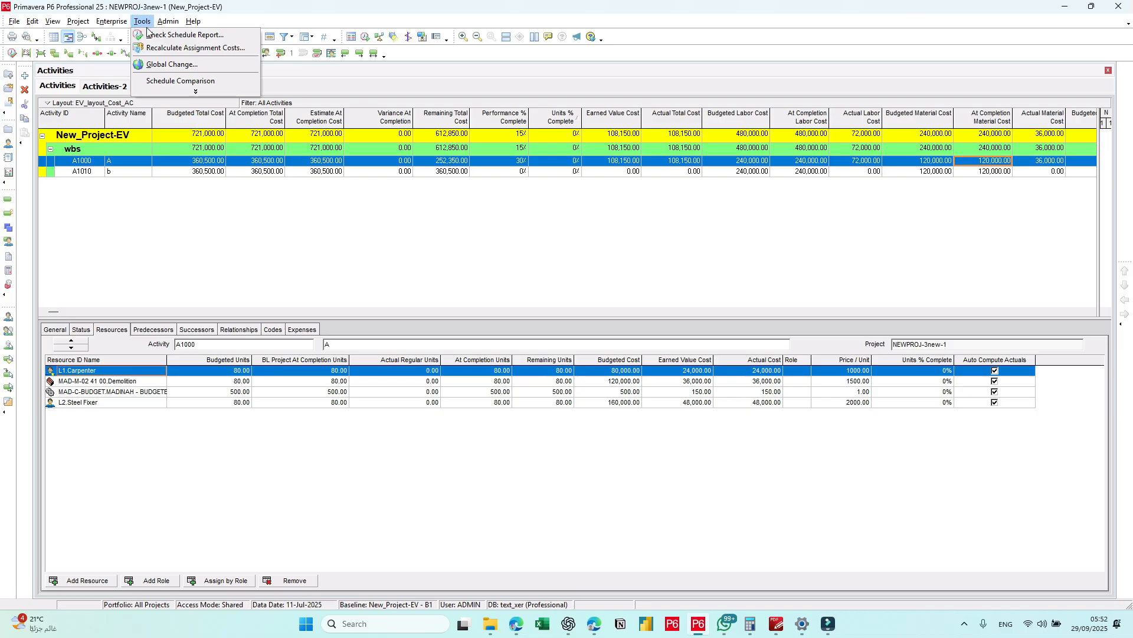
{"action": "left_click", "coordinate": [166, 65]}
{"action": "left_click", "coordinate": [435, 276]}
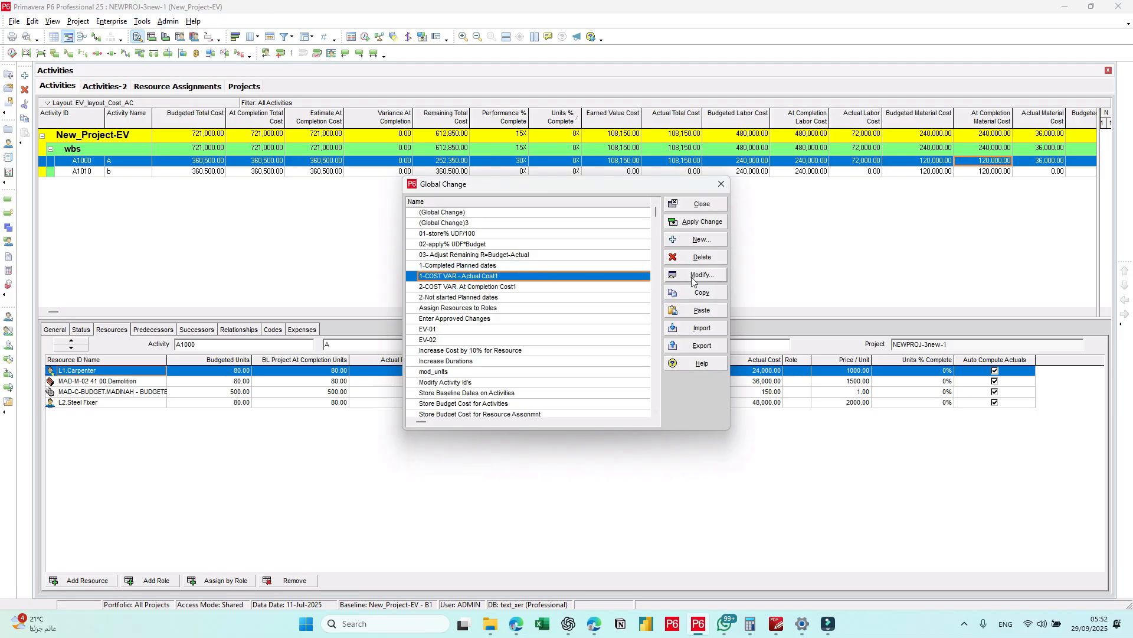
{"action": "left_click", "coordinate": [709, 293]}
{"action": "left_click", "coordinate": [709, 311]}
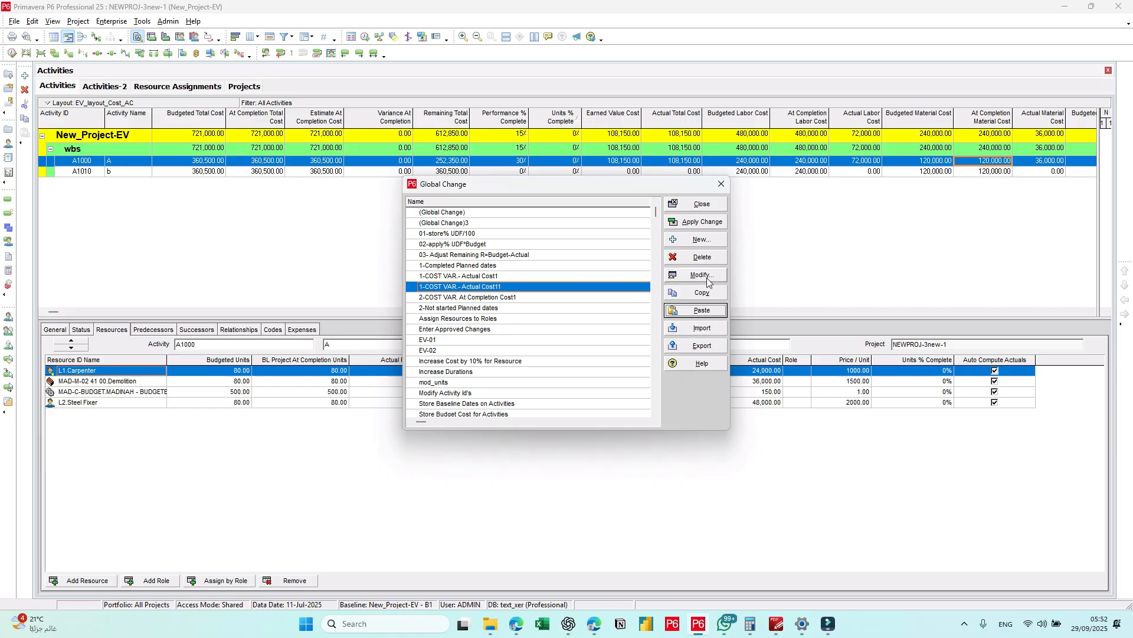
{"action": "left_click", "coordinate": [708, 281]}
Step: Set the copied global change's Then statement to Actual Regular Labor Units = Earned Value Units, widening the parameter column
{"action": "left_click", "coordinate": [439, 320]}
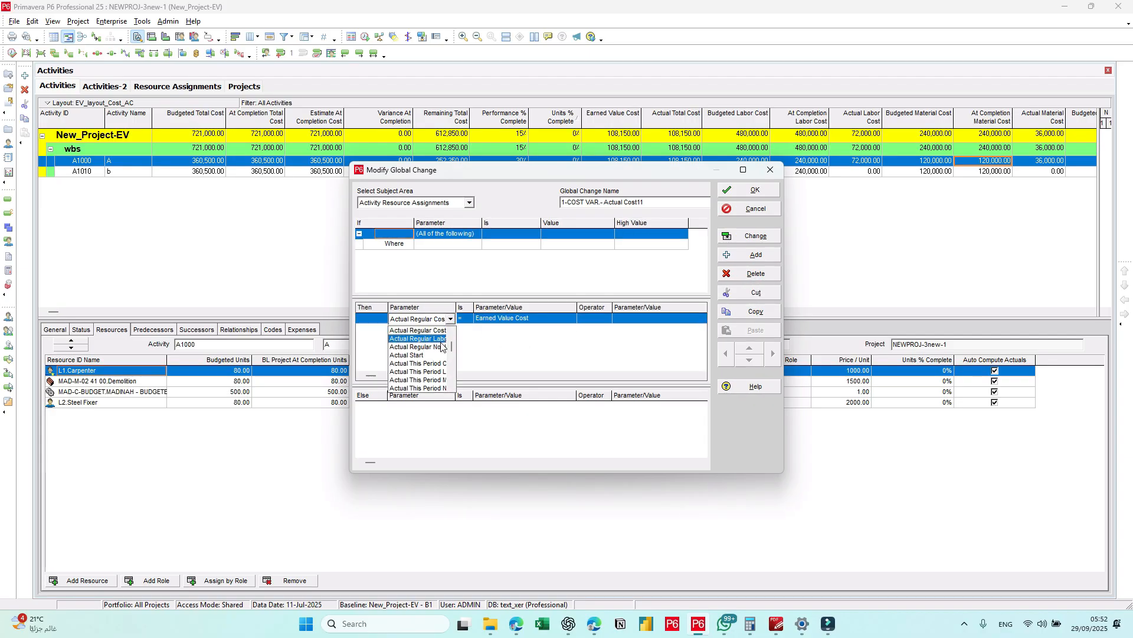
{"action": "left_click", "coordinate": [419, 339]}
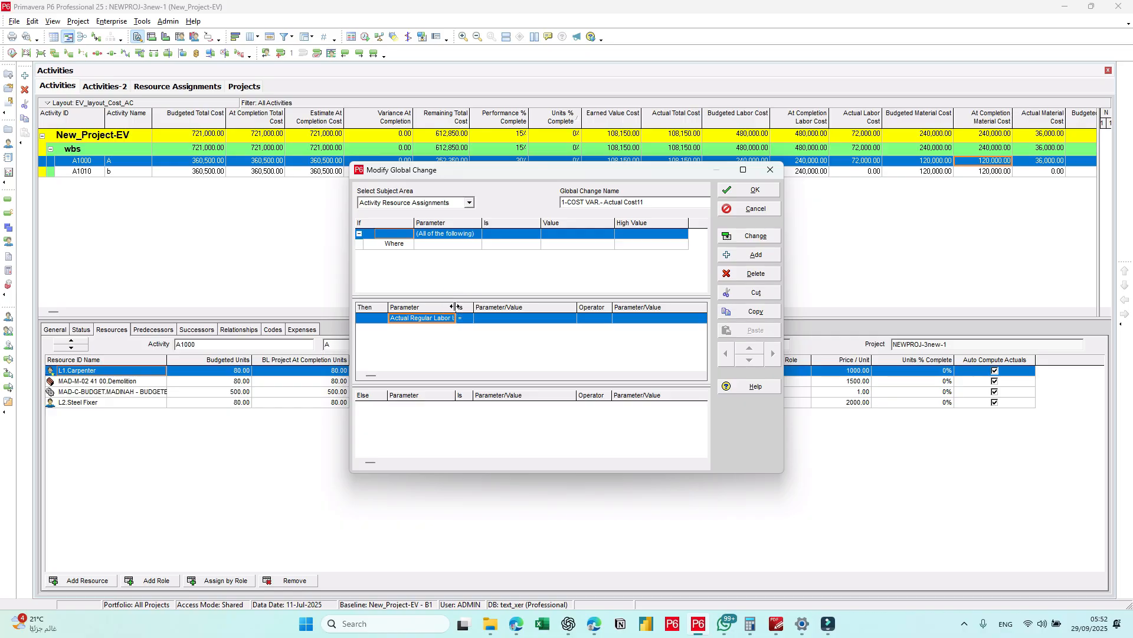
{"action": "left_click_drag", "start_coordinate": [456, 307], "coordinate": [485, 307]}
{"action": "left_click", "coordinate": [524, 318]}
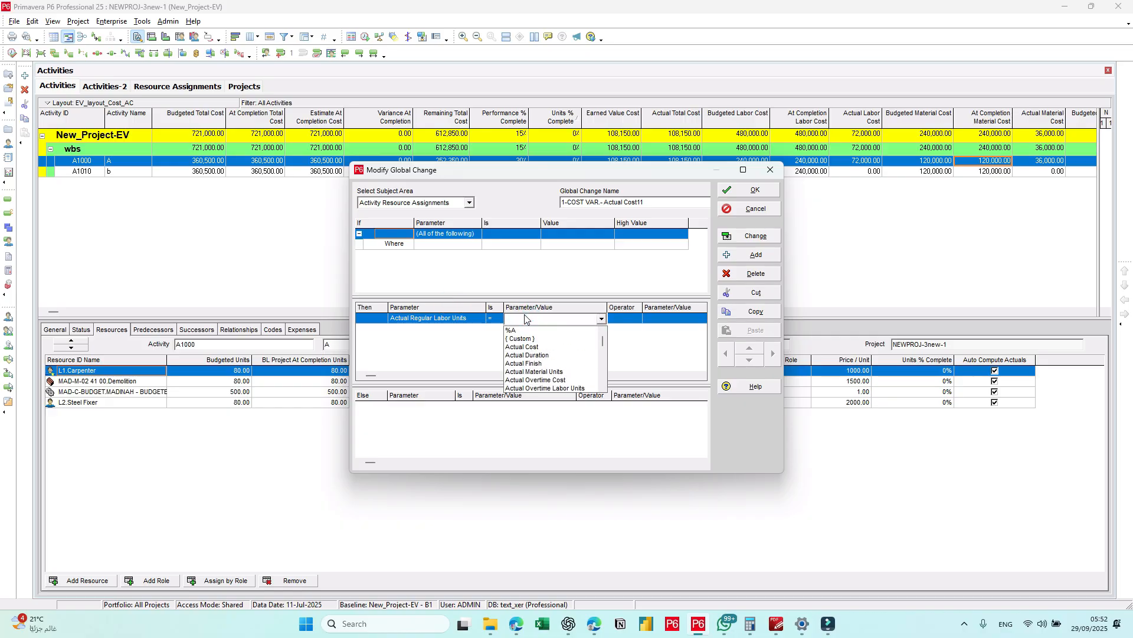
{"action": "type", "text": "ed Value Cost"}
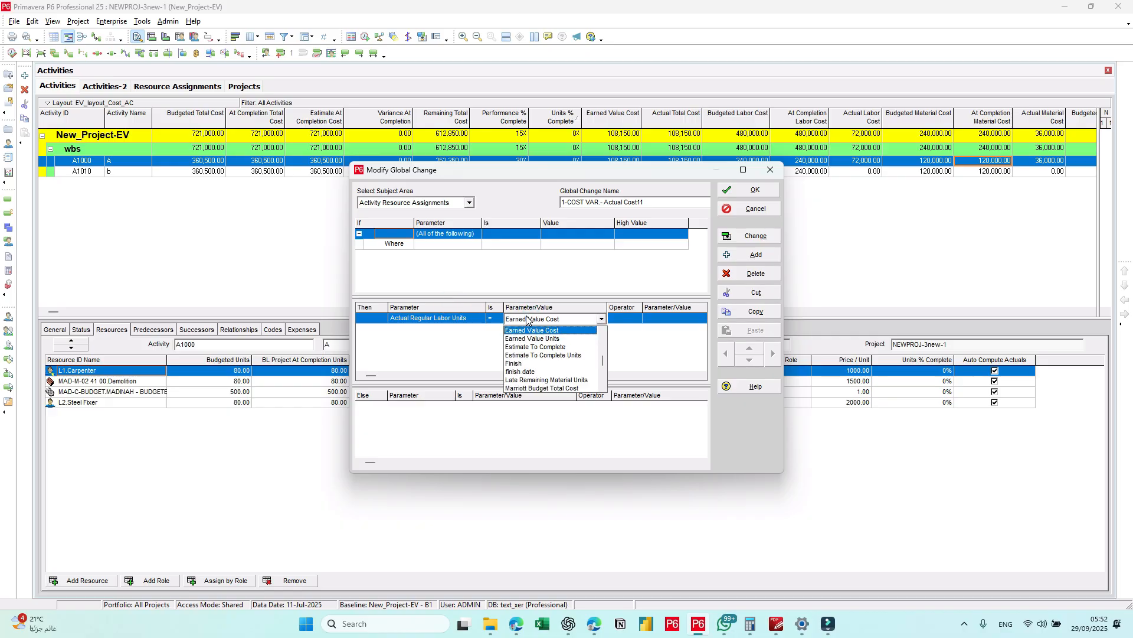
{"action": "left_click", "coordinate": [532, 339]}
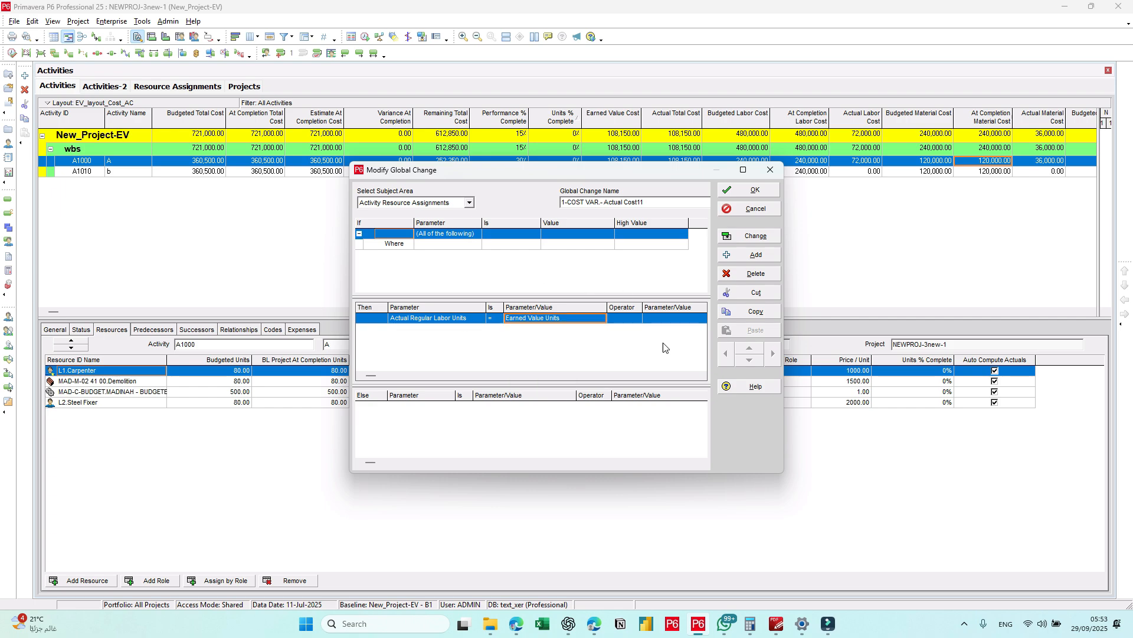
{"action": "left_click", "coordinate": [577, 319]}
{"action": "left_click", "coordinate": [829, 624]}
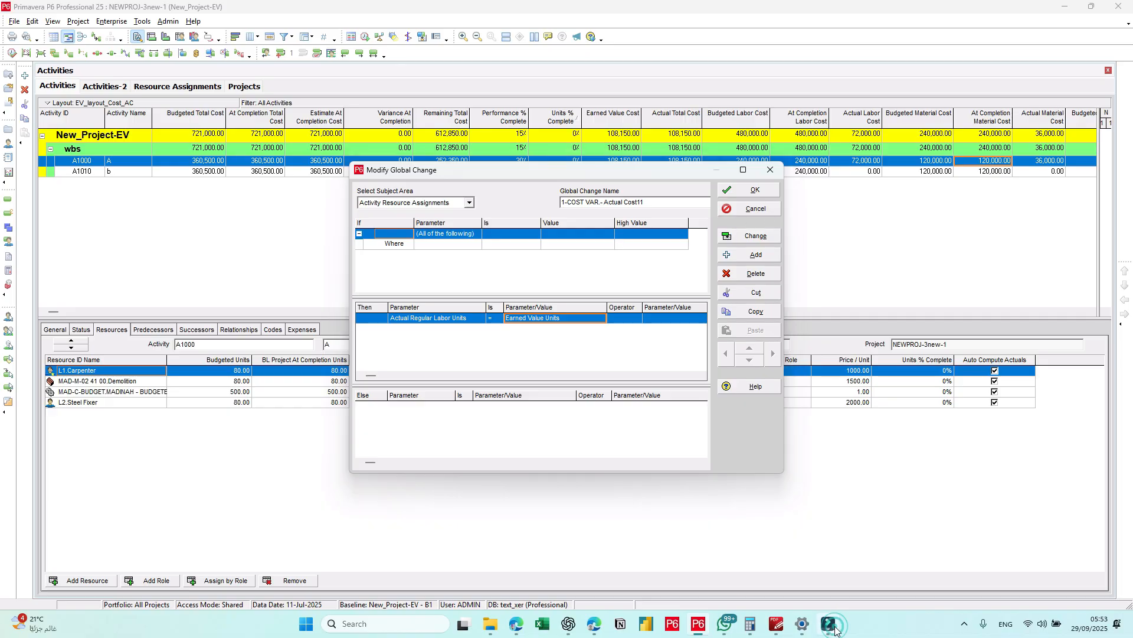
{"action": "left_click", "coordinate": [834, 630]}
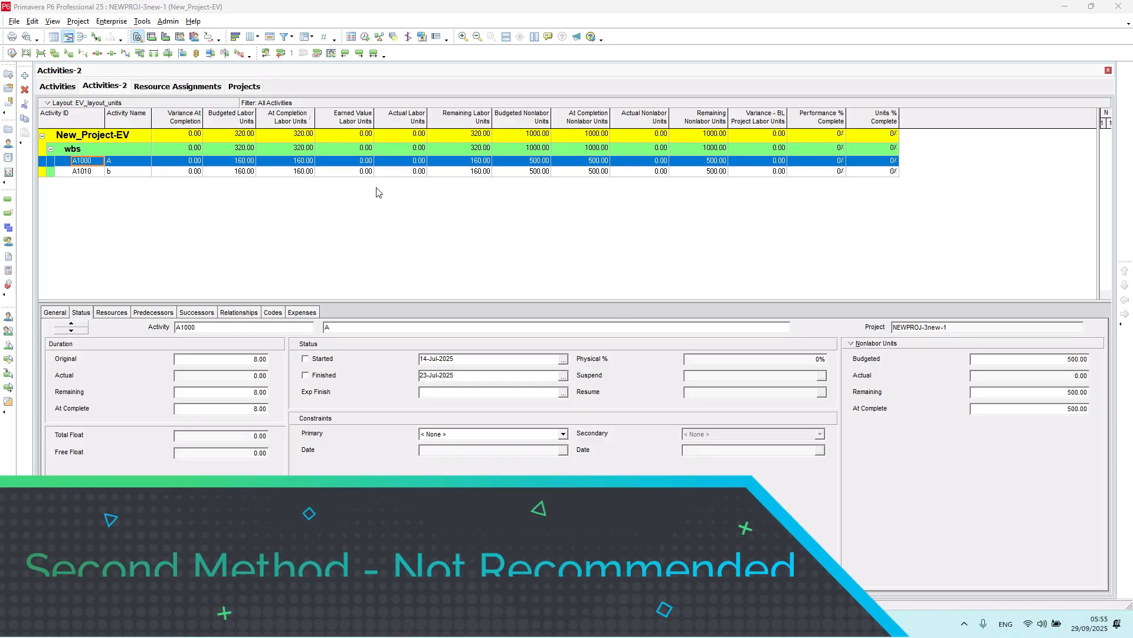
Step: In the resource assignments, enable calculating costs from units for all four assignments of activity A1000 and accept the cost recalculation
{"action": "left_click", "coordinate": [177, 86]}
{"action": "left_click", "coordinate": [799, 149]}
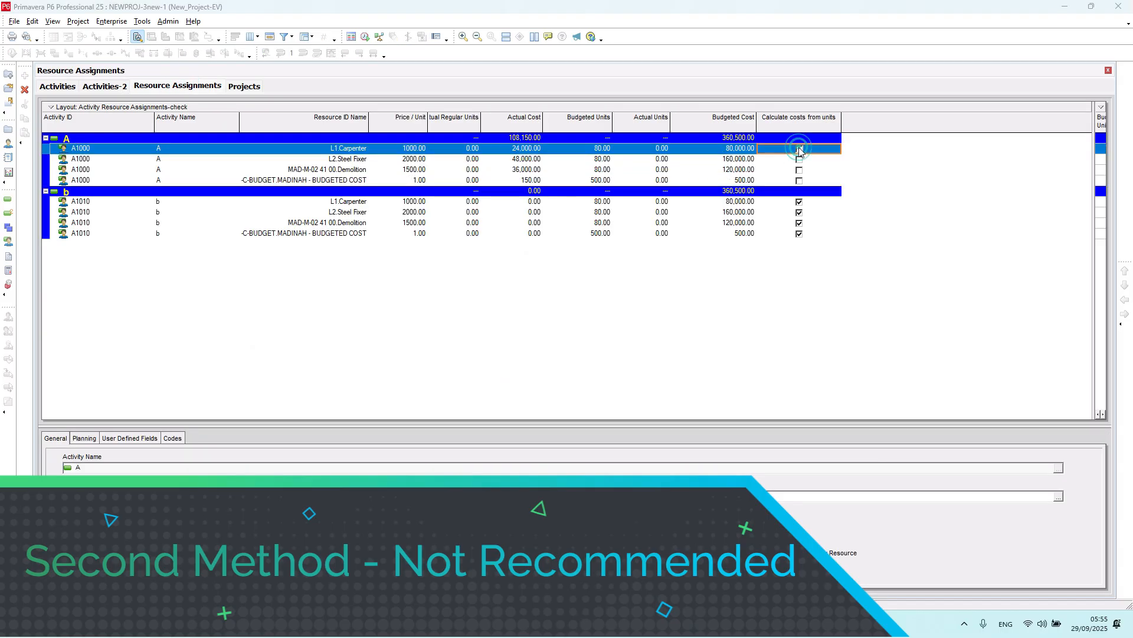
{"action": "left_click", "coordinate": [655, 295]}
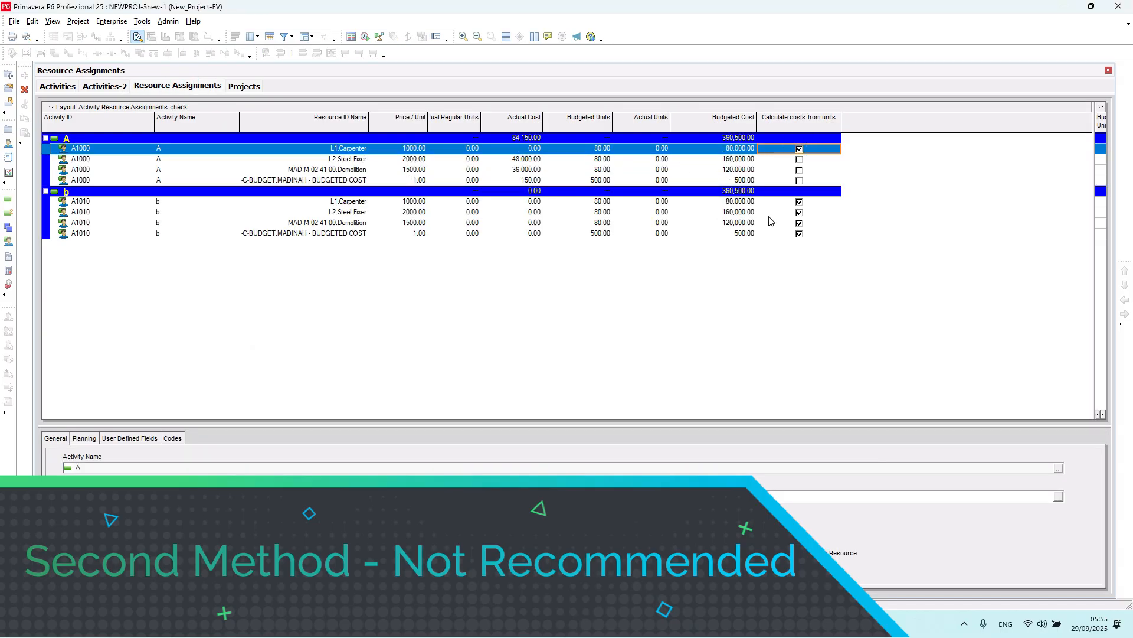
{"action": "left_click", "coordinate": [809, 181], "text": "shift"}
{"action": "left_click", "coordinate": [809, 179]}
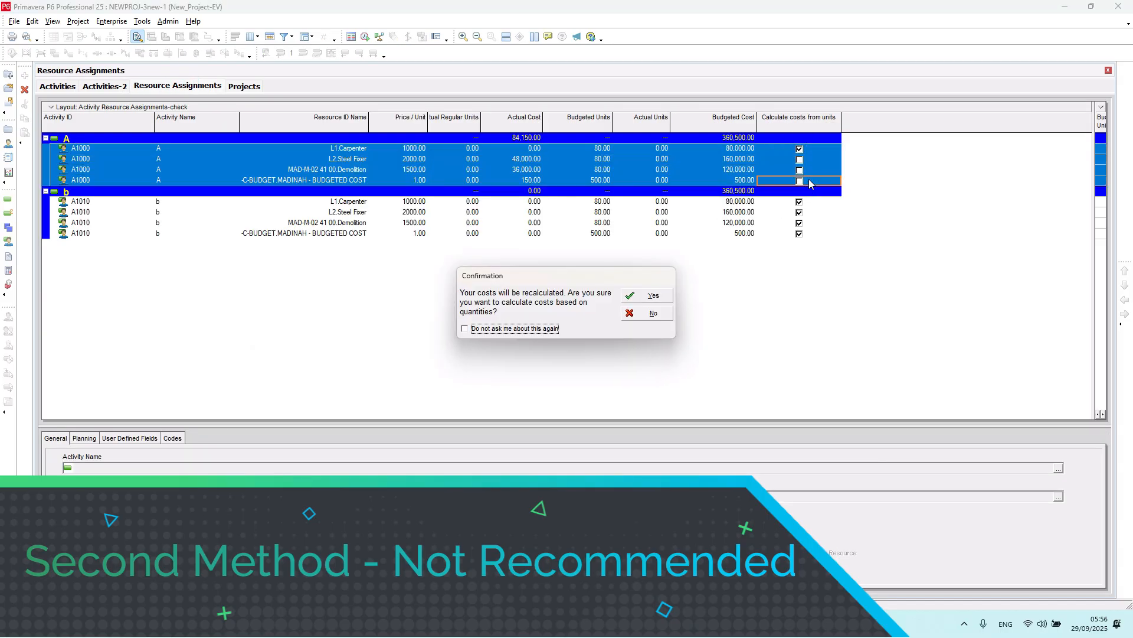
{"action": "left_click", "coordinate": [650, 295]}
{"action": "left_click", "coordinate": [655, 296]}
{"action": "left_click", "coordinate": [634, 295]}
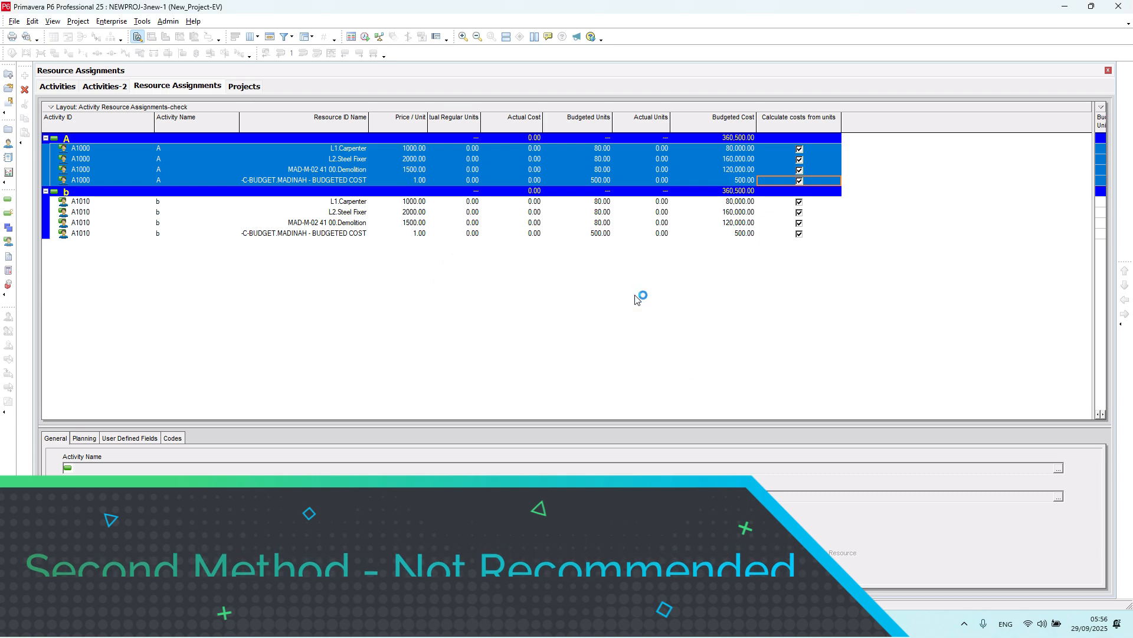
Step: From the Activities-2 view, schedule the project using its own data date
{"action": "left_click", "coordinate": [124, 89]}
{"action": "left_click", "coordinate": [365, 36]}
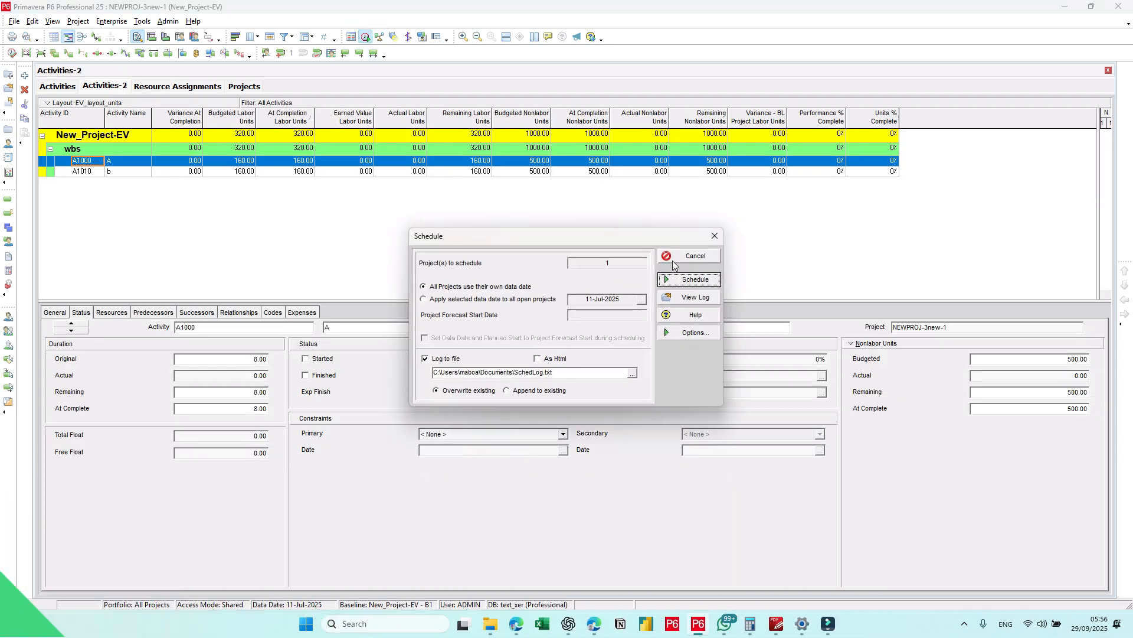
{"action": "left_click", "coordinate": [695, 279]}
{"action": "left_click", "coordinate": [550, 339]}
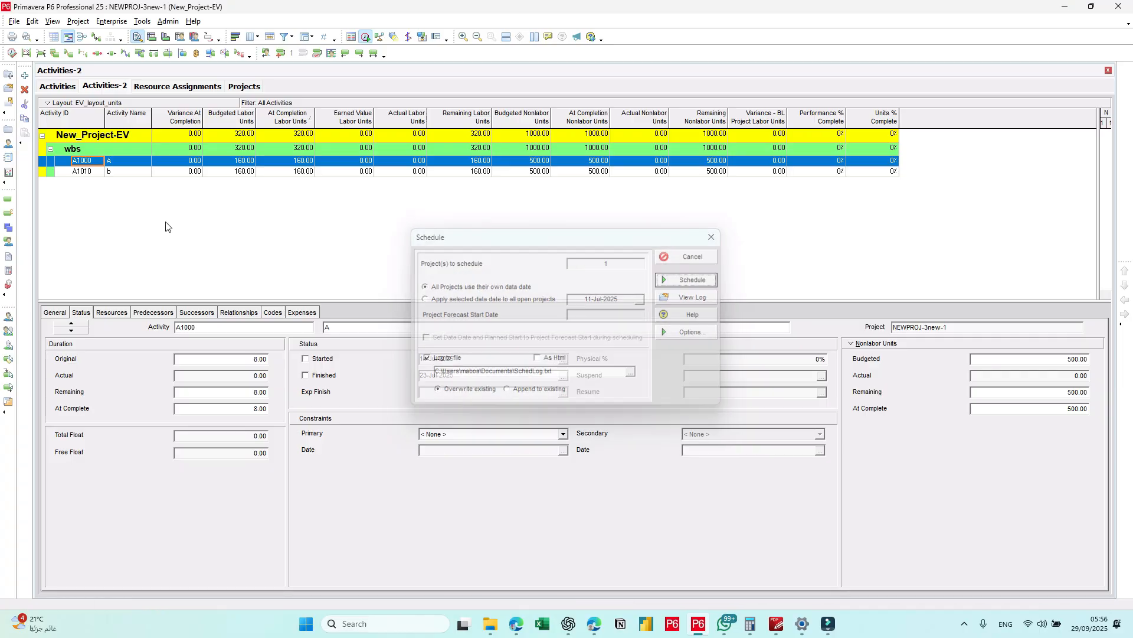
Step: In the cost layout of the activities, mark A1000 as started and set its physical percent complete to 30%
{"action": "left_click", "coordinate": [59, 88]}
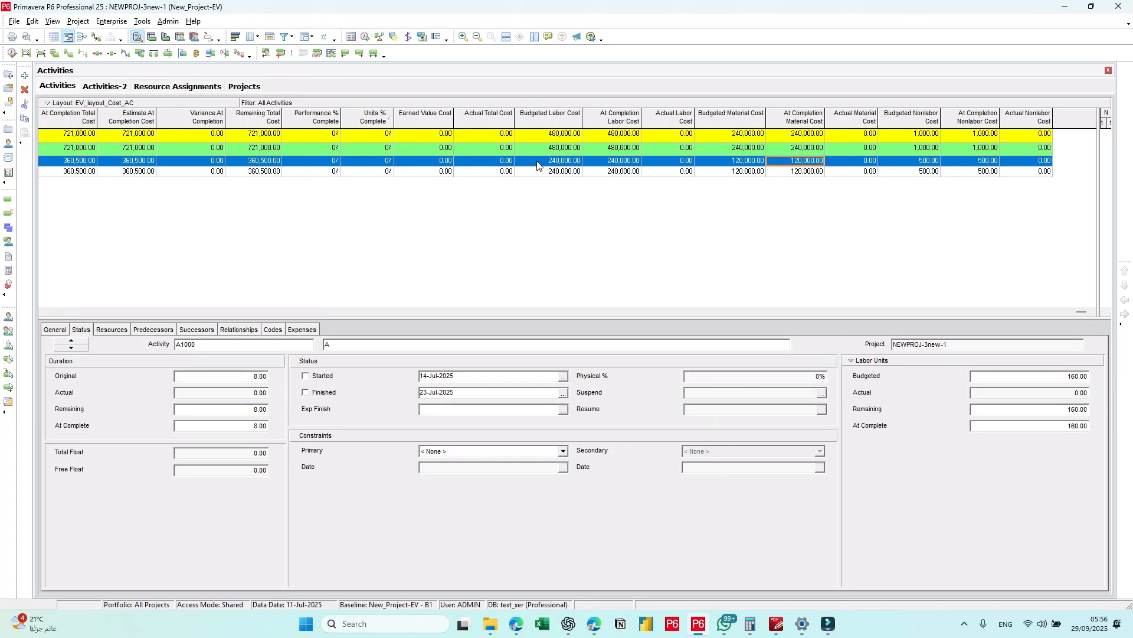
{"action": "left_click", "coordinate": [43, 312]}
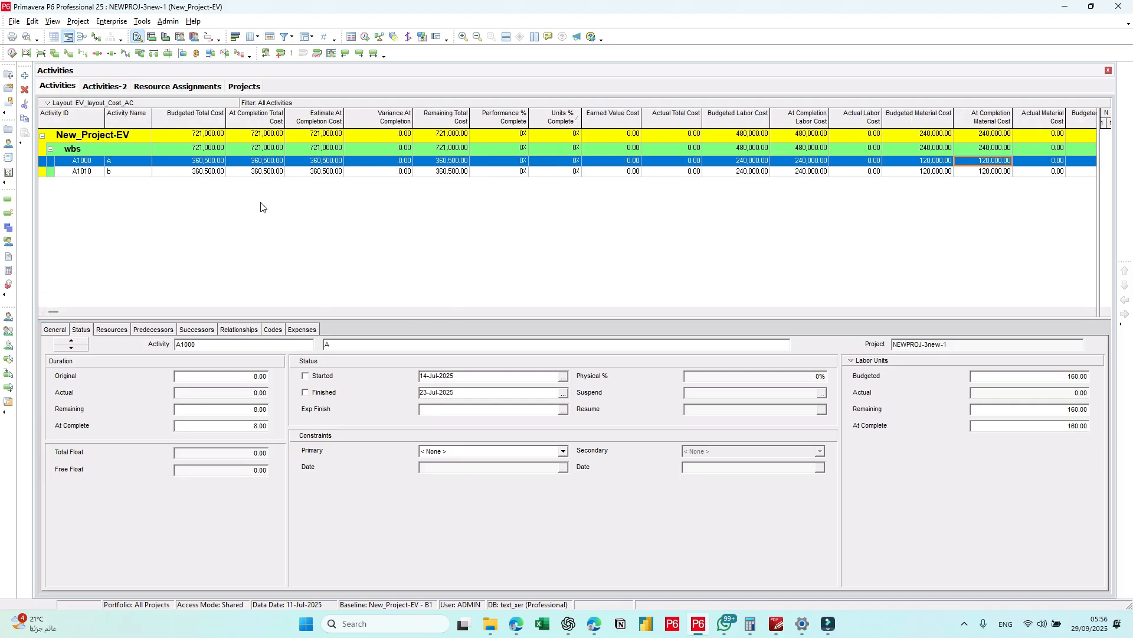
{"action": "left_click", "coordinate": [306, 376]}
{"action": "left_click", "coordinate": [759, 376]}
{"action": "double_click", "coordinate": [774, 376]}
{"action": "type", "text": "30"}
{"action": "key", "text": "Return"}
Step: Review the conditions and Then statement of the EV-01 global change and leave it without editing
{"action": "left_click", "coordinate": [146, 25]}
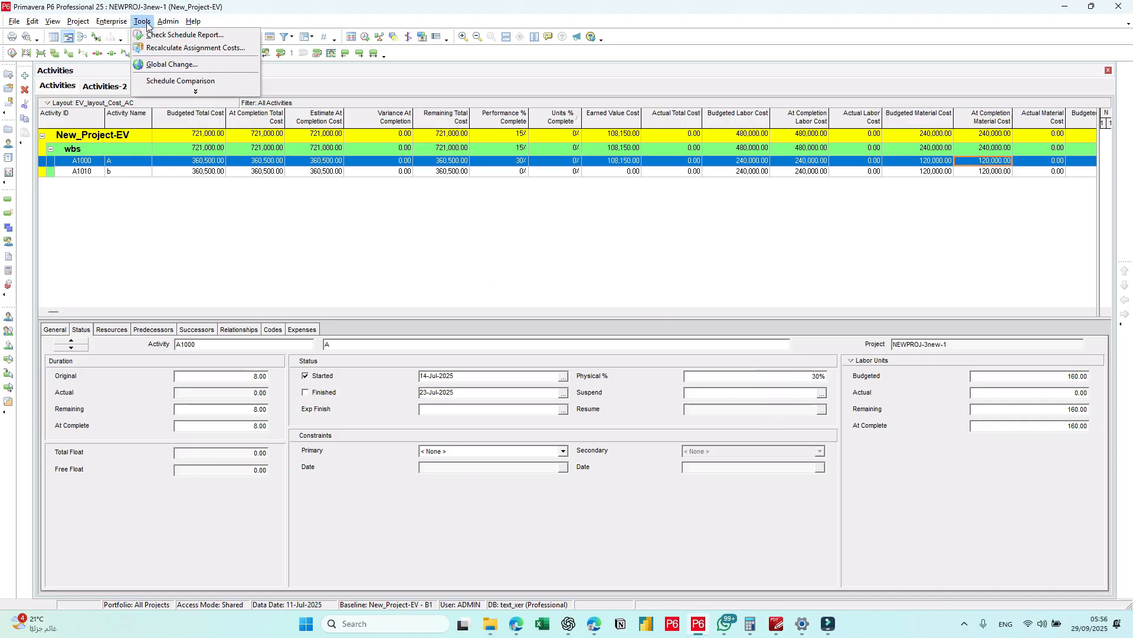
{"action": "left_click", "coordinate": [177, 64]}
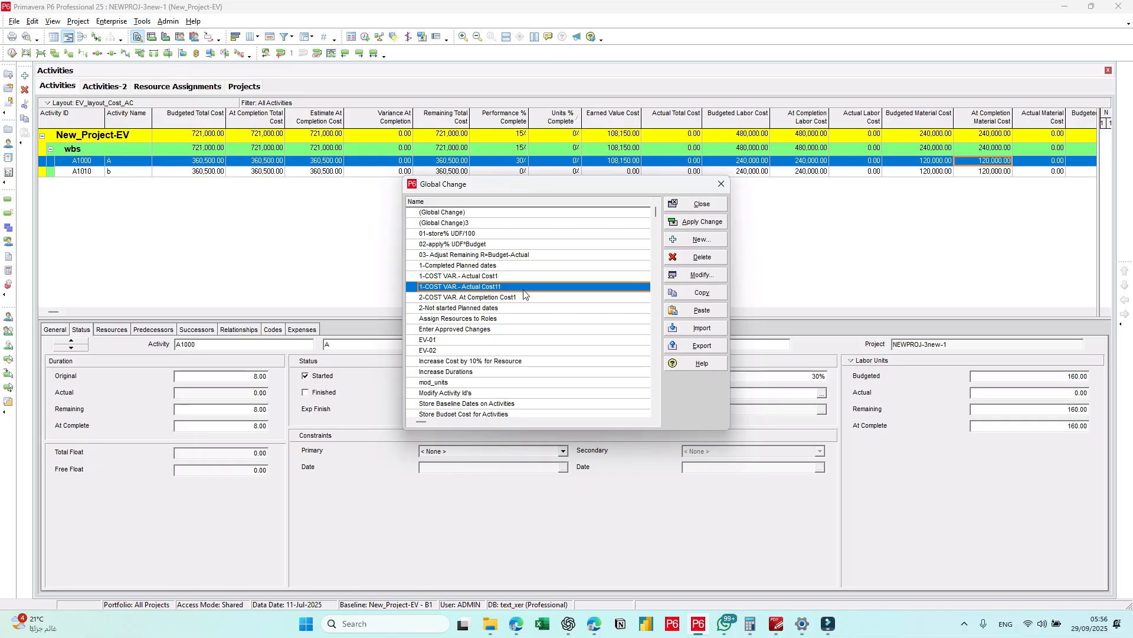
{"action": "left_click", "coordinate": [466, 339]}
{"action": "left_click", "coordinate": [708, 277]}
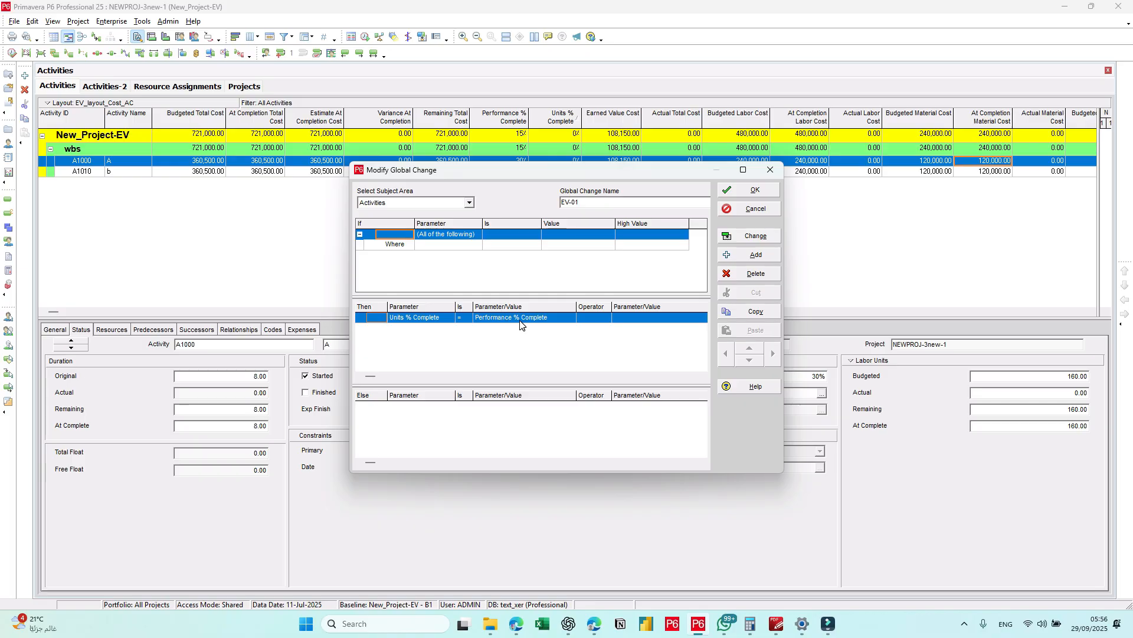
{"action": "left_click", "coordinate": [752, 209]}
Step: Duplicate the EV-01 global change and set the copy's subject area to Activity Resource Assignments
{"action": "left_click", "coordinate": [450, 340]}
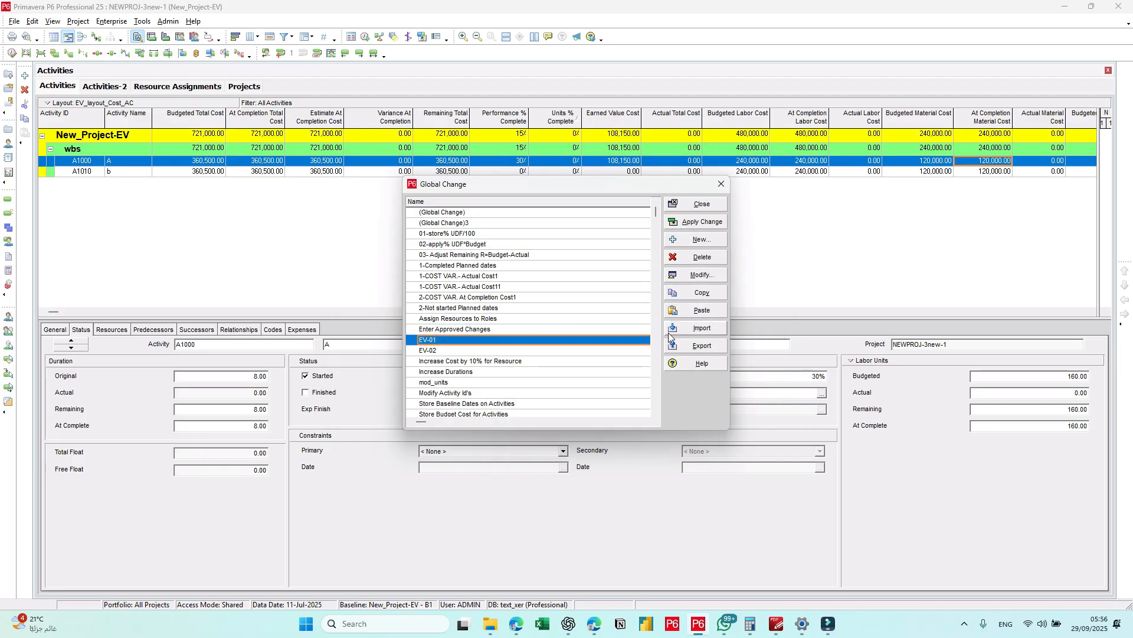
{"action": "left_click", "coordinate": [702, 293]}
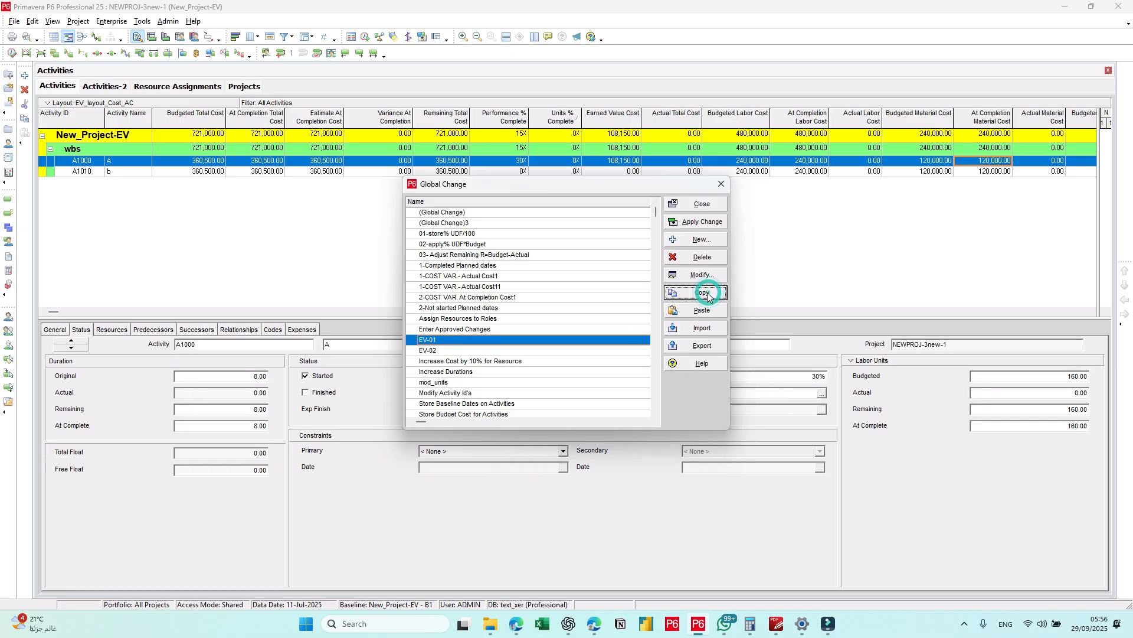
{"action": "left_click", "coordinate": [700, 310]}
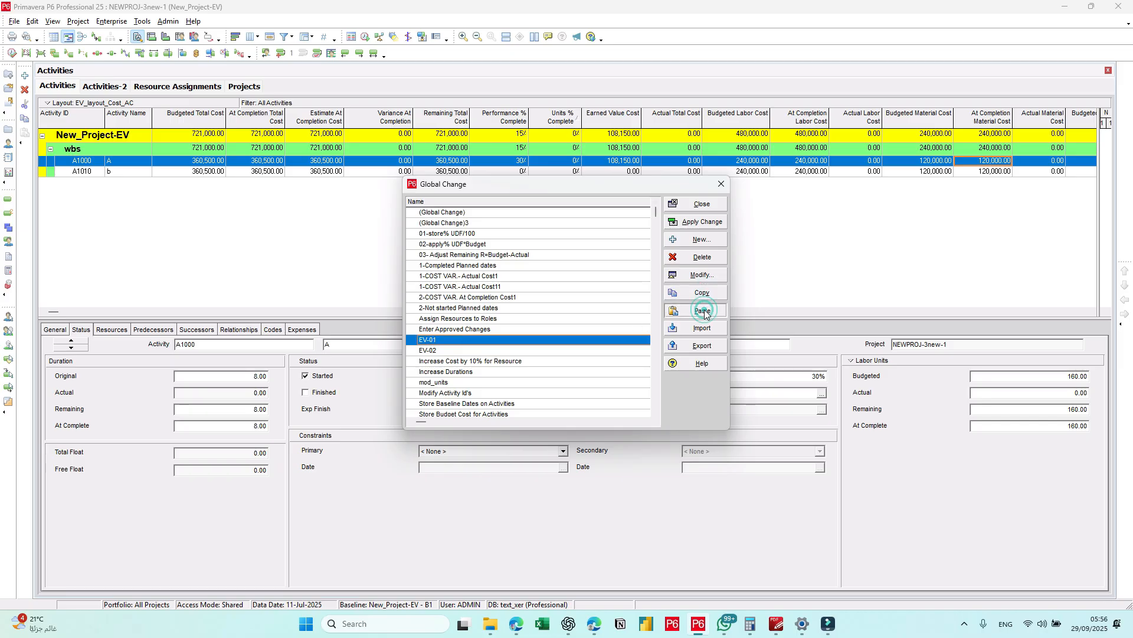
{"action": "left_click", "coordinate": [702, 274]}
{"action": "left_click", "coordinate": [417, 203]}
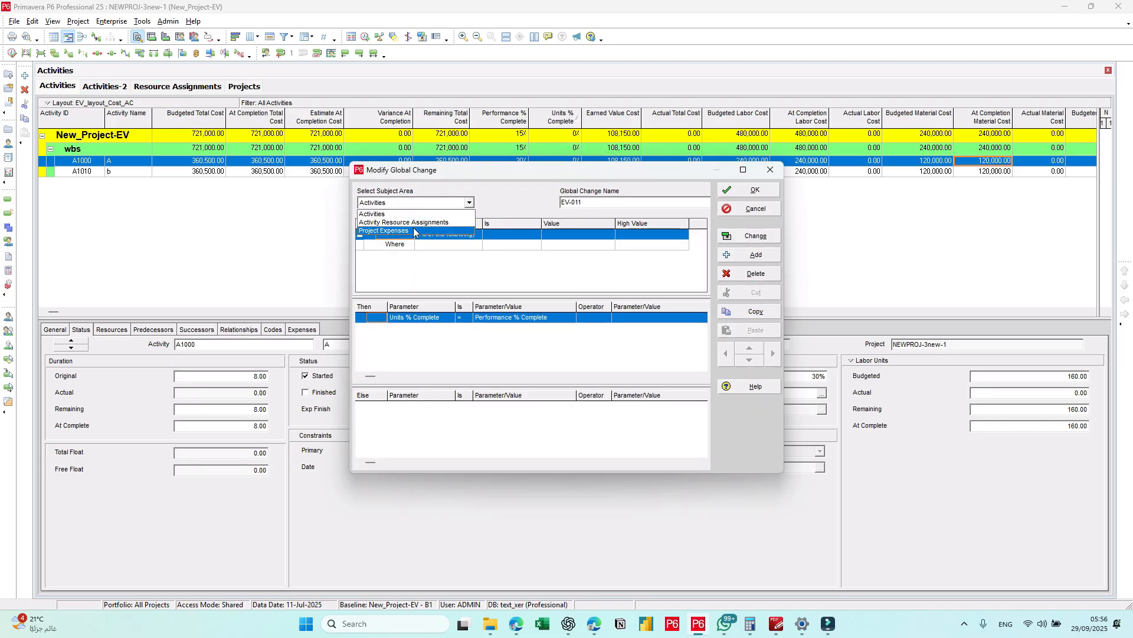
{"action": "left_click", "coordinate": [413, 224]}
{"action": "left_click", "coordinate": [540, 327]}
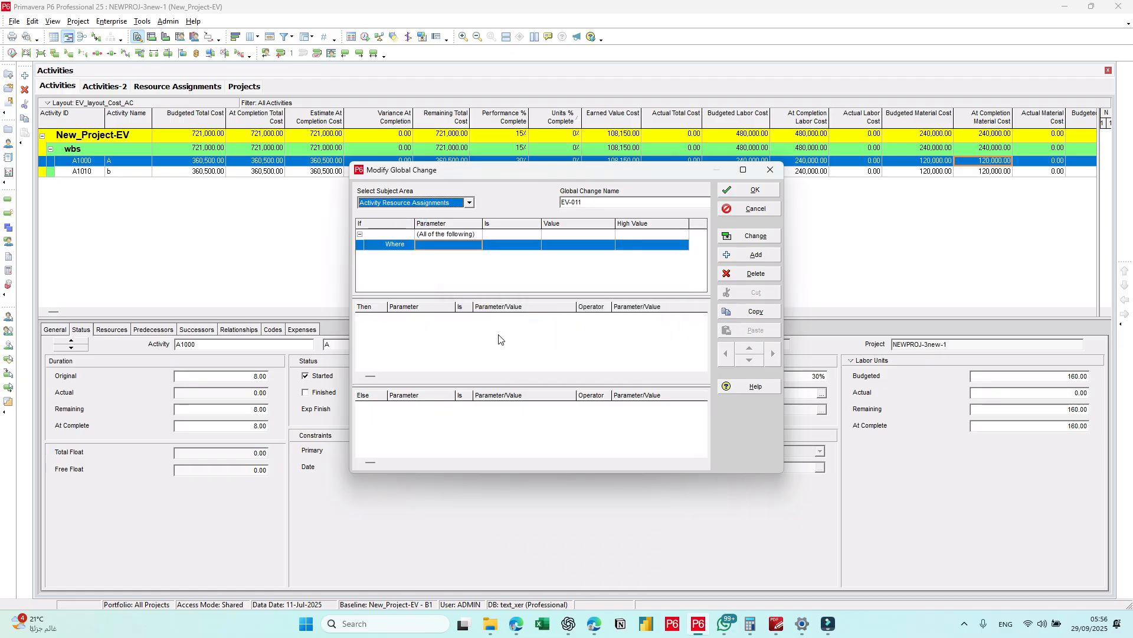
Step: Add a Then statement to the EV-01 copy setting Units % Complete = Earned Value Cost, and save it
{"action": "left_click", "coordinate": [755, 254]}
{"action": "left_click", "coordinate": [449, 320]}
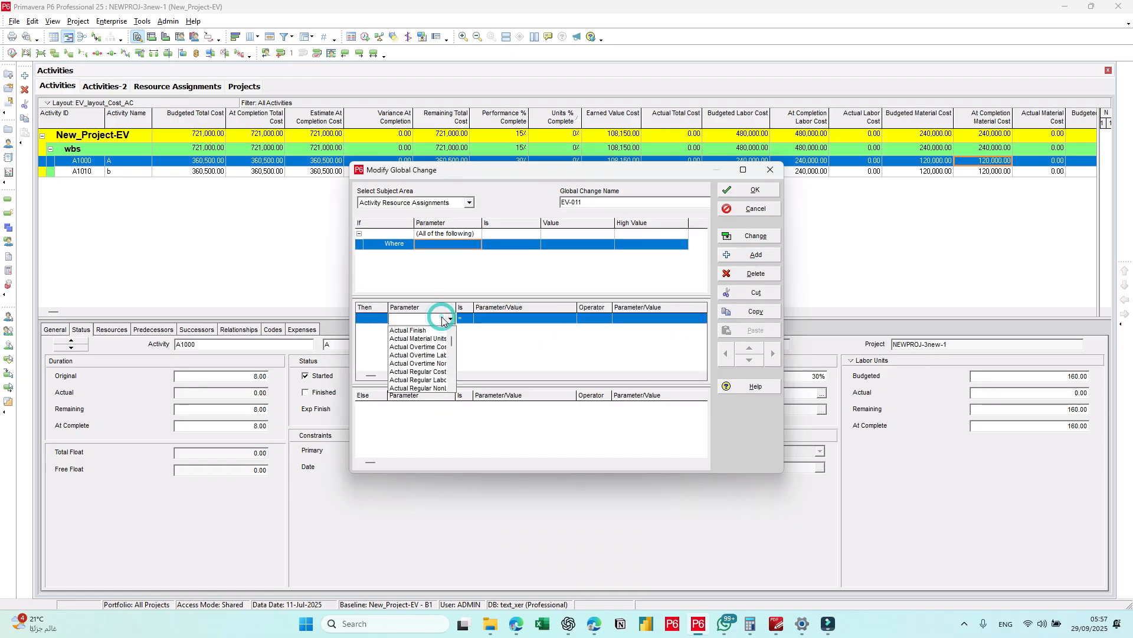
{"action": "left_click", "coordinate": [517, 321]}
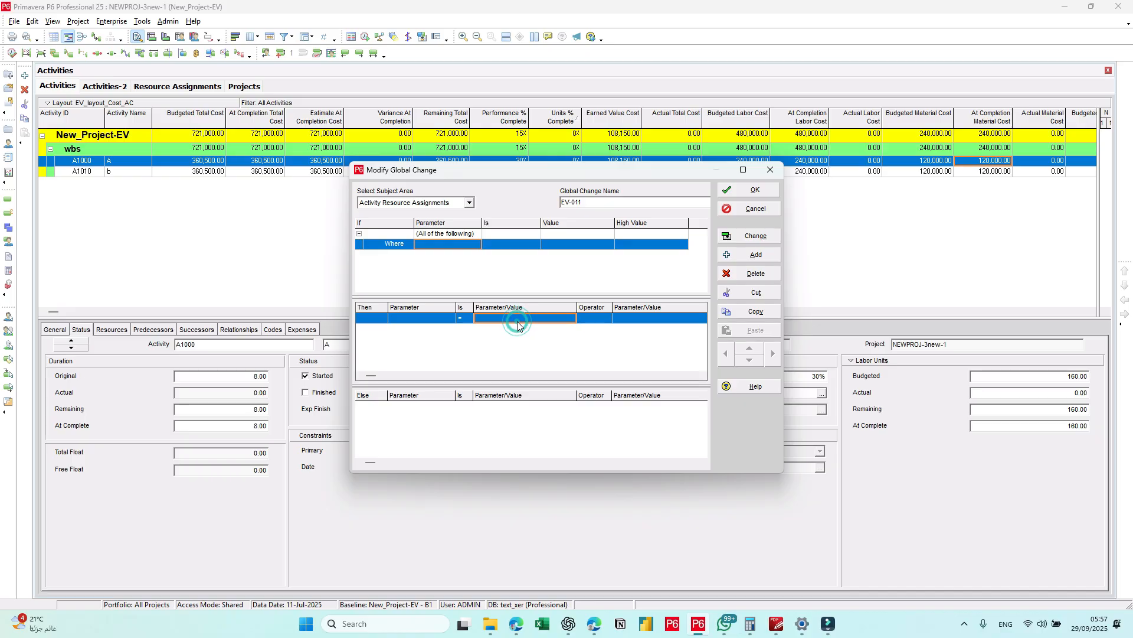
{"action": "left_click", "coordinate": [396, 322]}
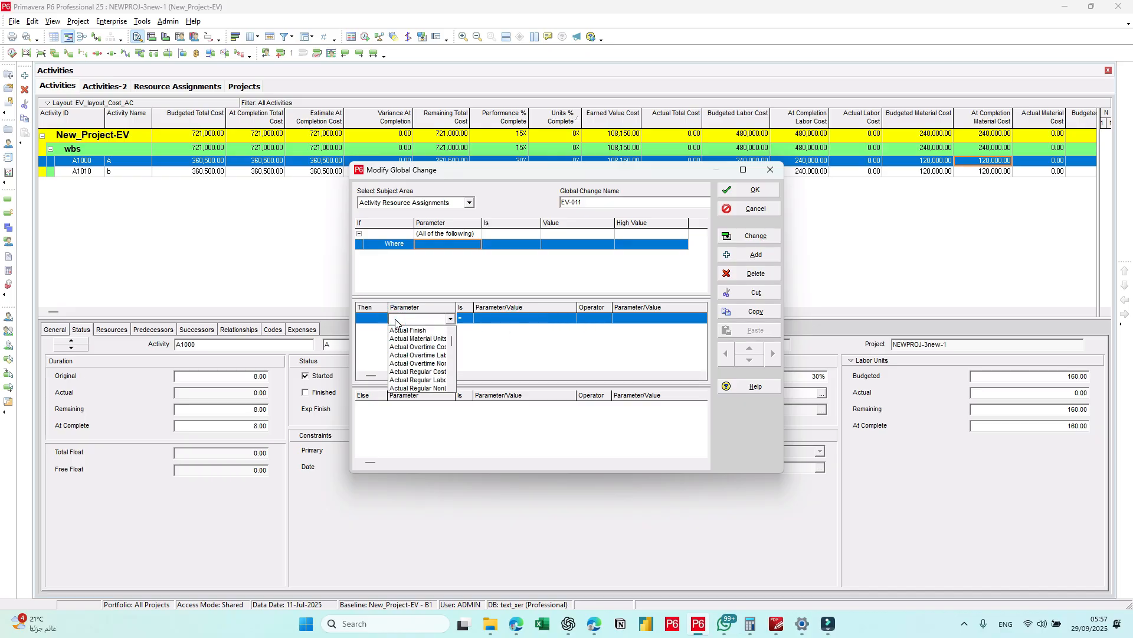
{"action": "key", "text": "u"}
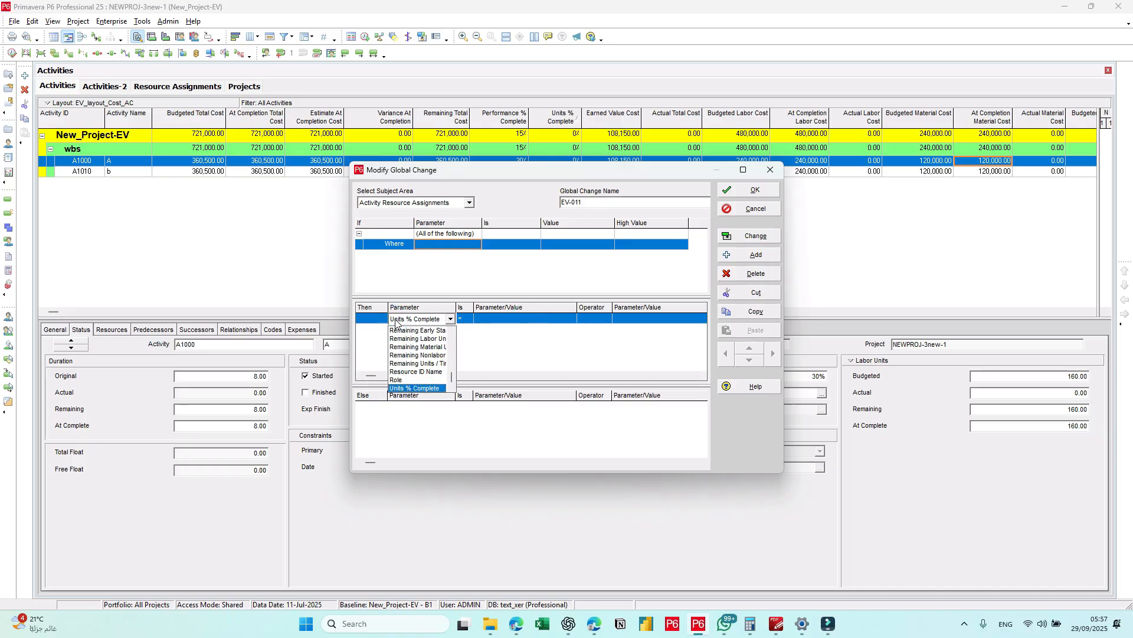
{"action": "left_click", "coordinate": [432, 388]}
{"action": "left_click", "coordinate": [514, 319]}
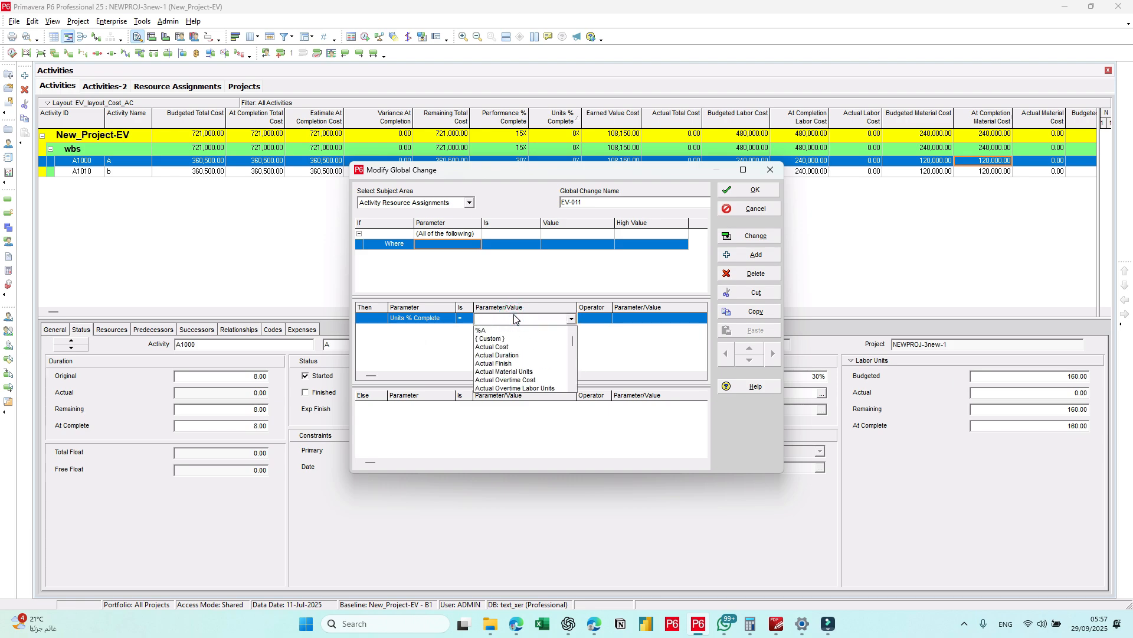
{"action": "key", "text": "p"}
{"action": "scroll", "coordinate": [519, 355], "scroll_direction": "down", "scroll_amount": 4}
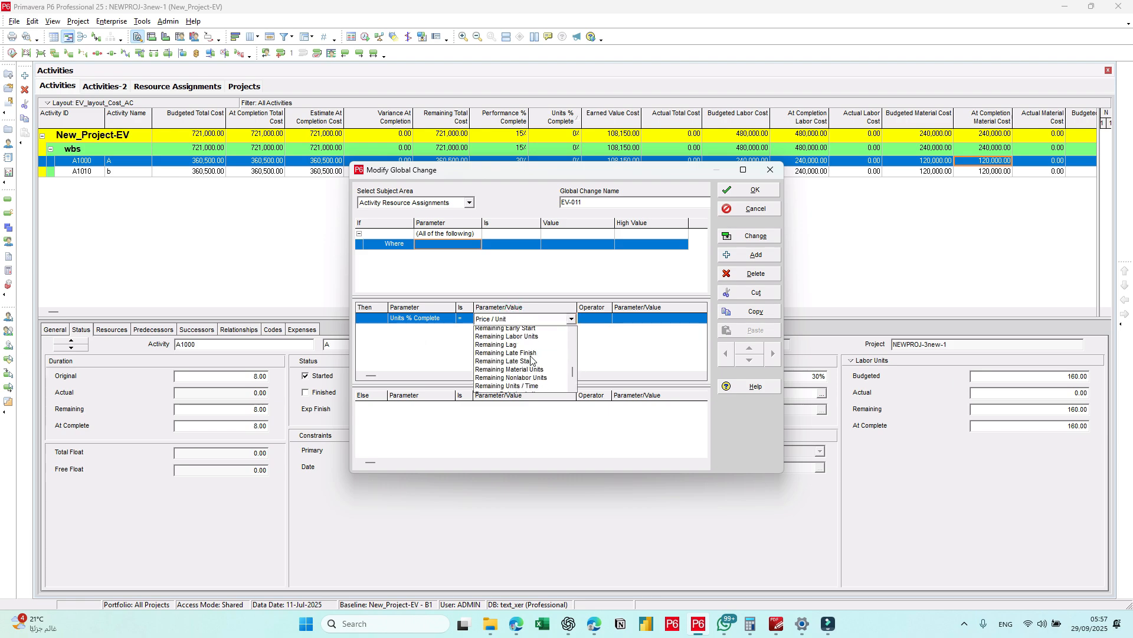
{"action": "left_click_drag", "start_coordinate": [570, 378], "coordinate": [572, 334]}
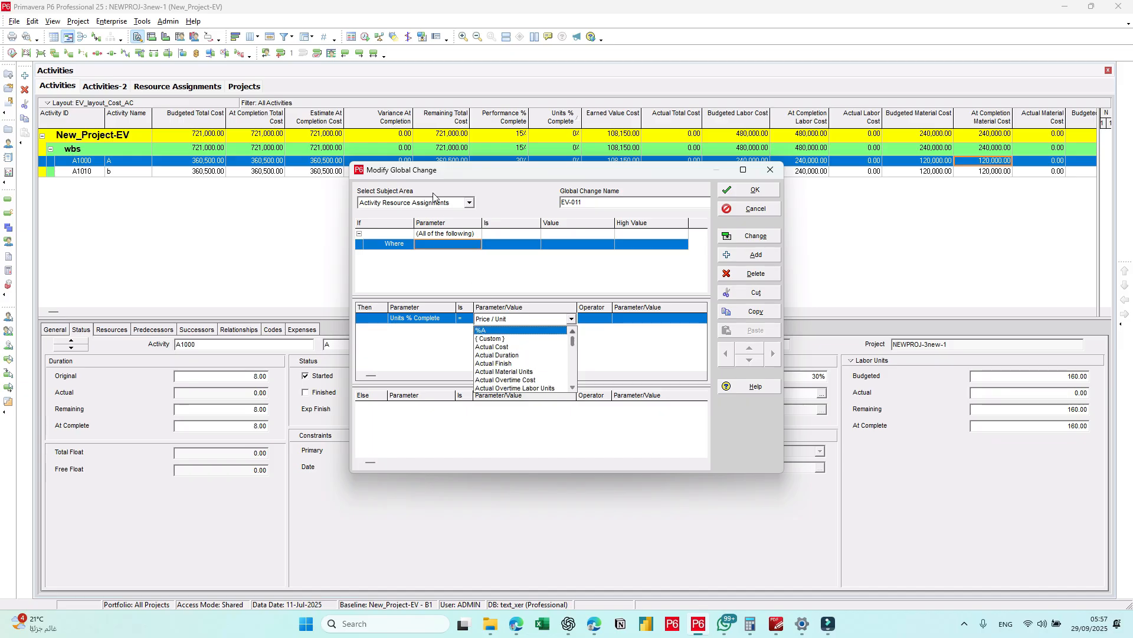
{"action": "left_click", "coordinate": [542, 275]}
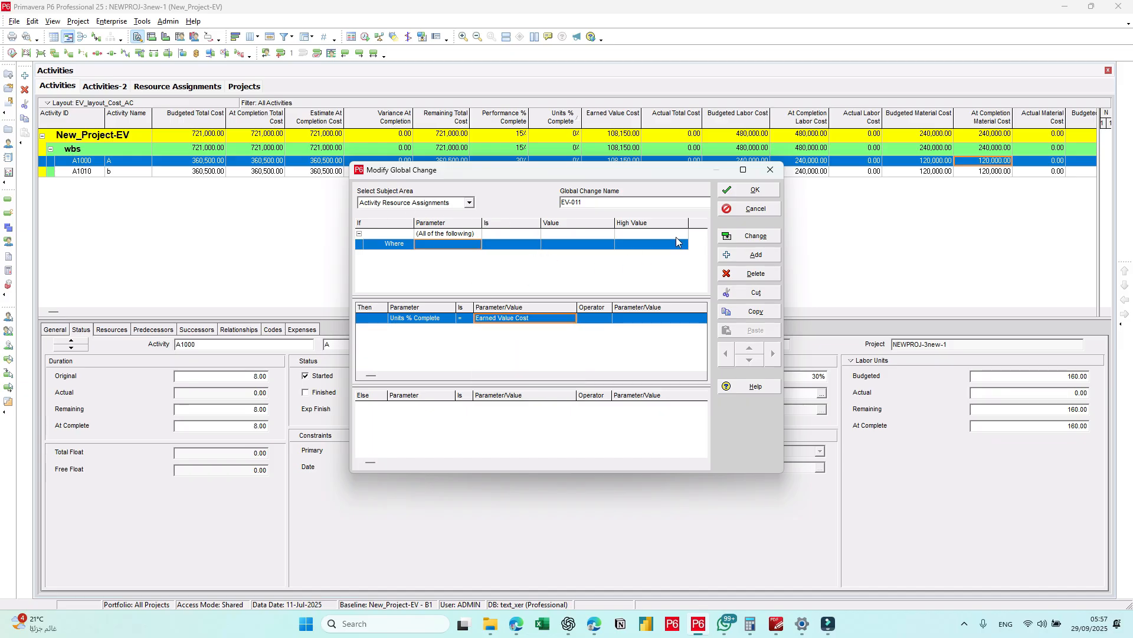
{"action": "left_click", "coordinate": [751, 189]}
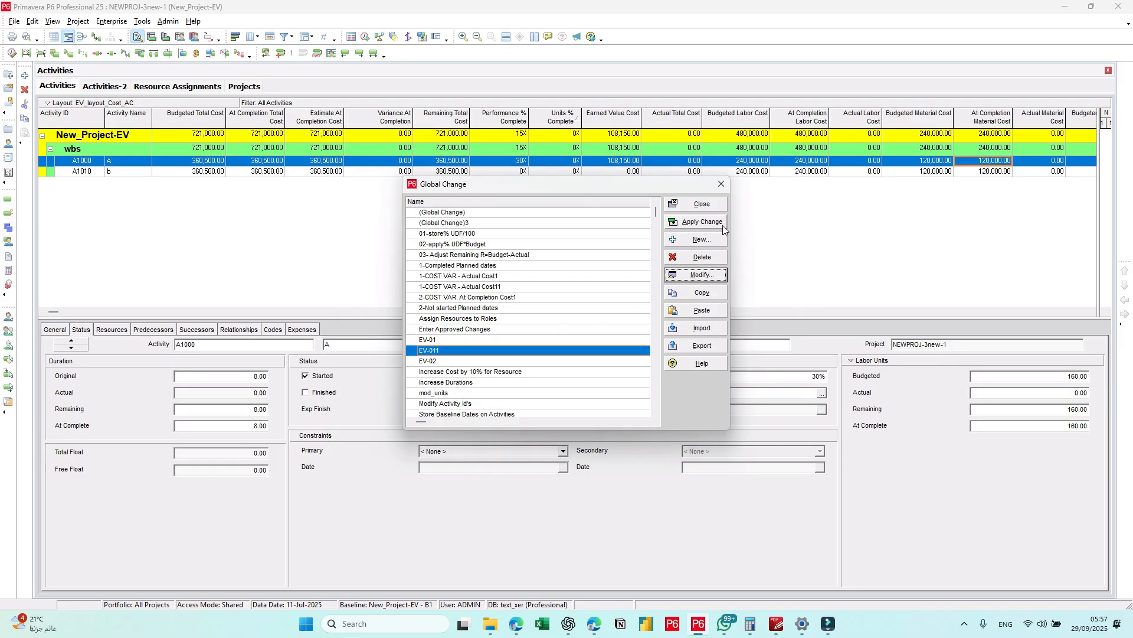
Step: Delete the EV-011 copy from the global changes
{"action": "left_click", "coordinate": [718, 204]}
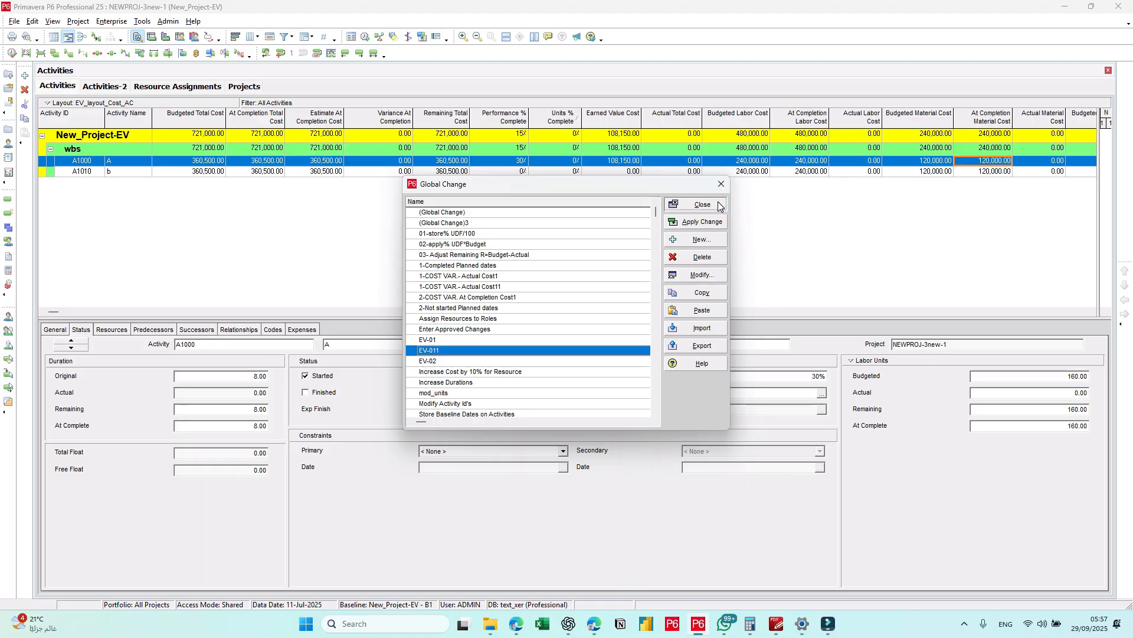
{"action": "left_click", "coordinate": [440, 340]}
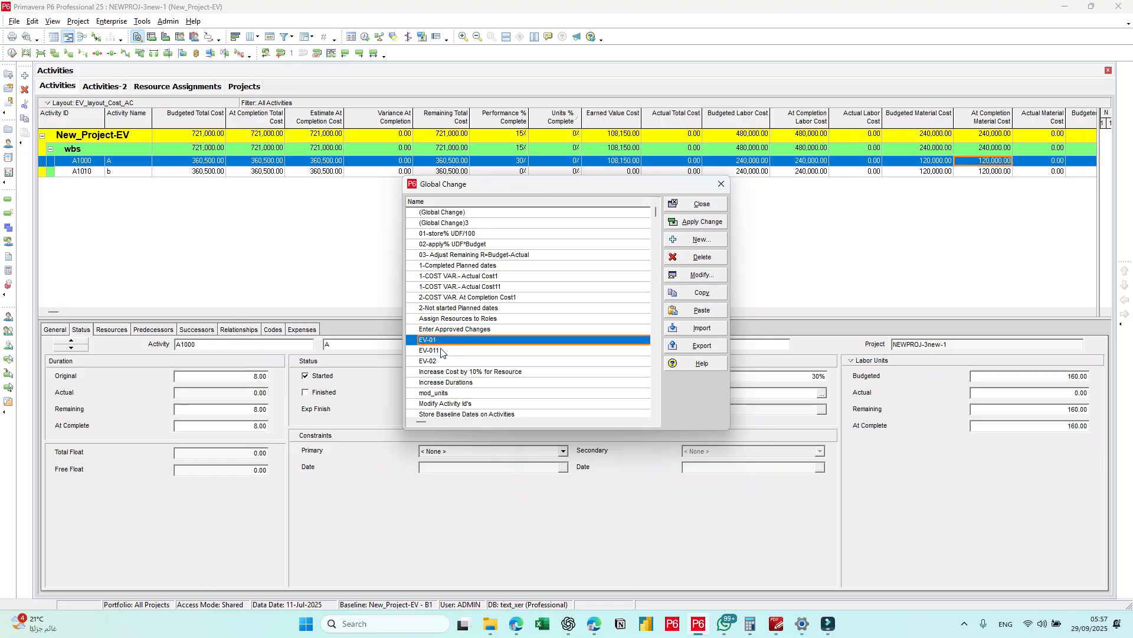
{"action": "left_click", "coordinate": [442, 351]}
{"action": "left_click", "coordinate": [700, 257]}
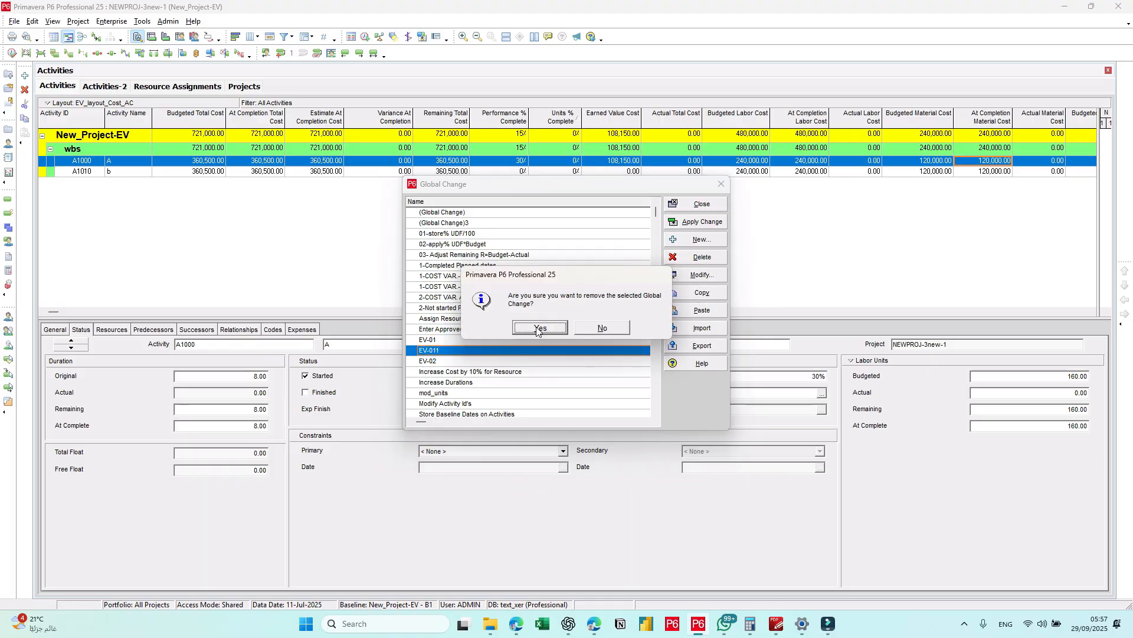
{"action": "left_click", "coordinate": [538, 331]}
Step: Check the EV-01 definition, apply the global change to the project and commit its changes
{"action": "left_click", "coordinate": [448, 340]}
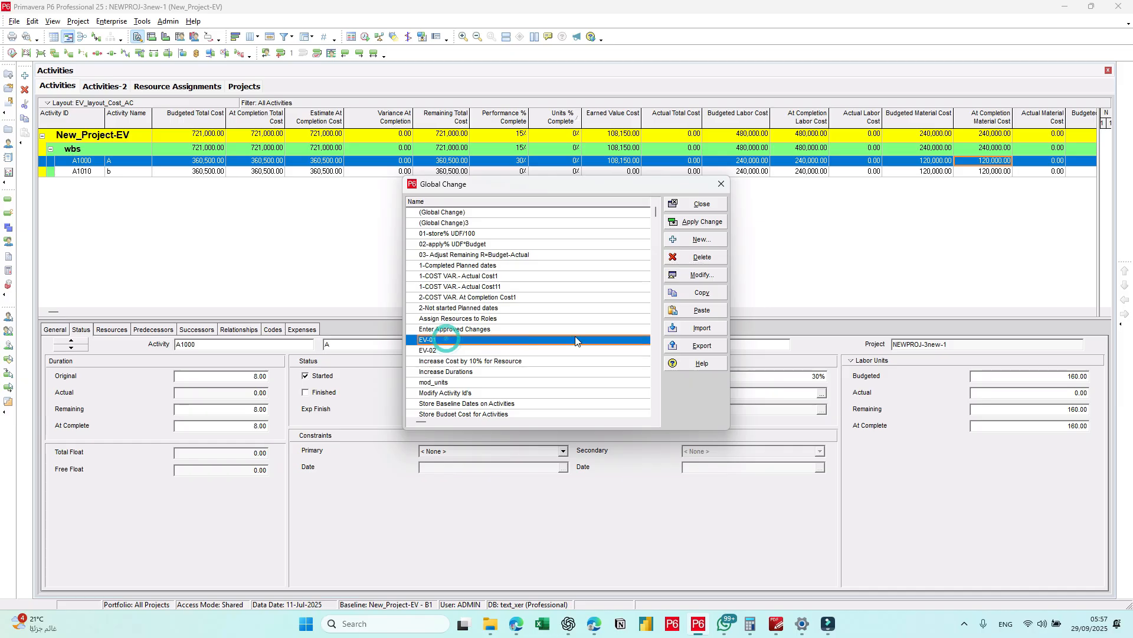
{"action": "left_click", "coordinate": [702, 276]}
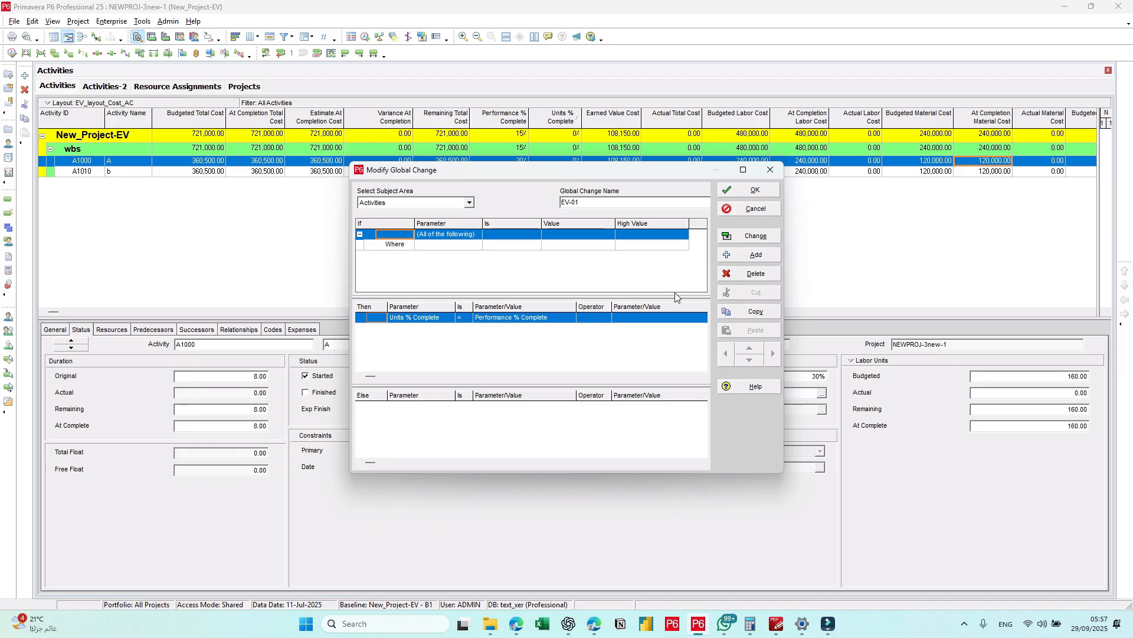
{"action": "left_click", "coordinate": [739, 211]}
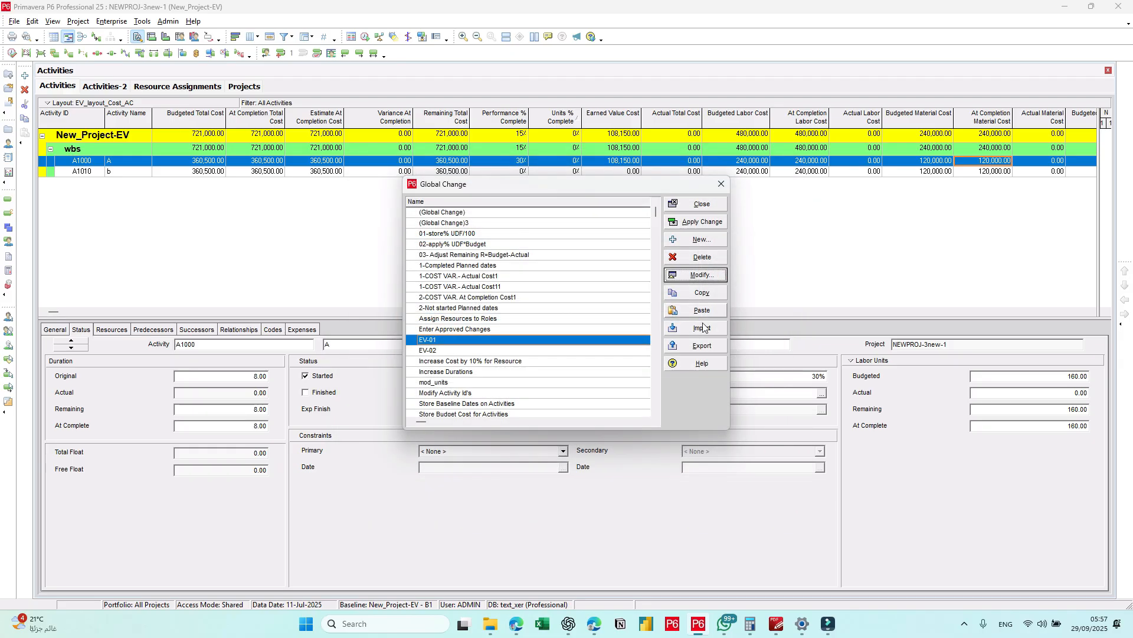
{"action": "left_click", "coordinate": [702, 222]}
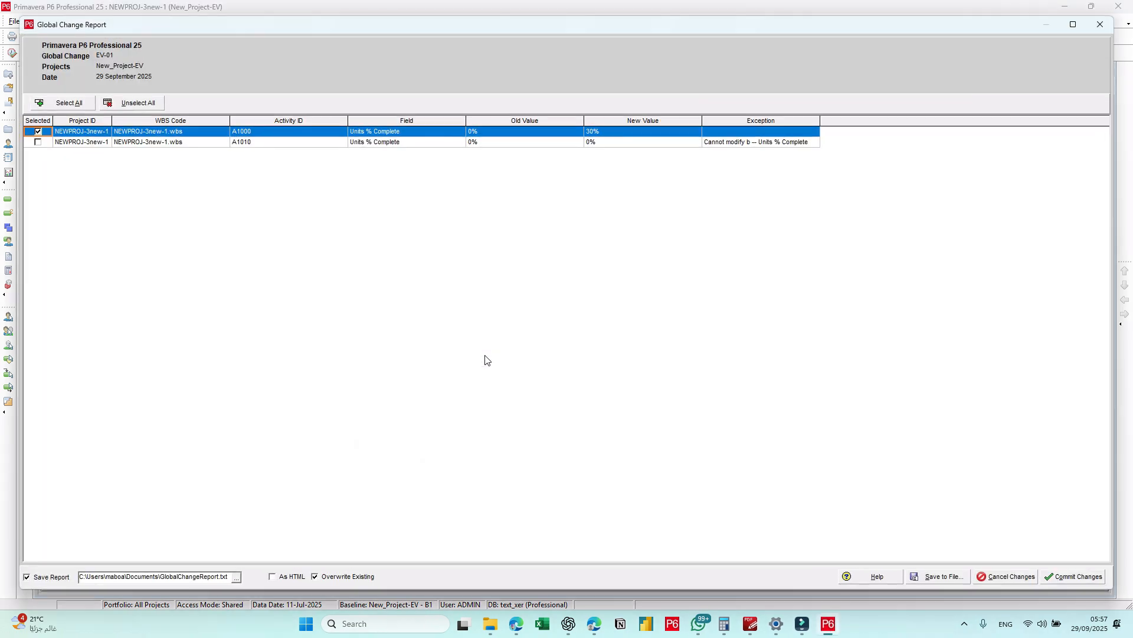
{"action": "left_click", "coordinate": [1091, 582]}
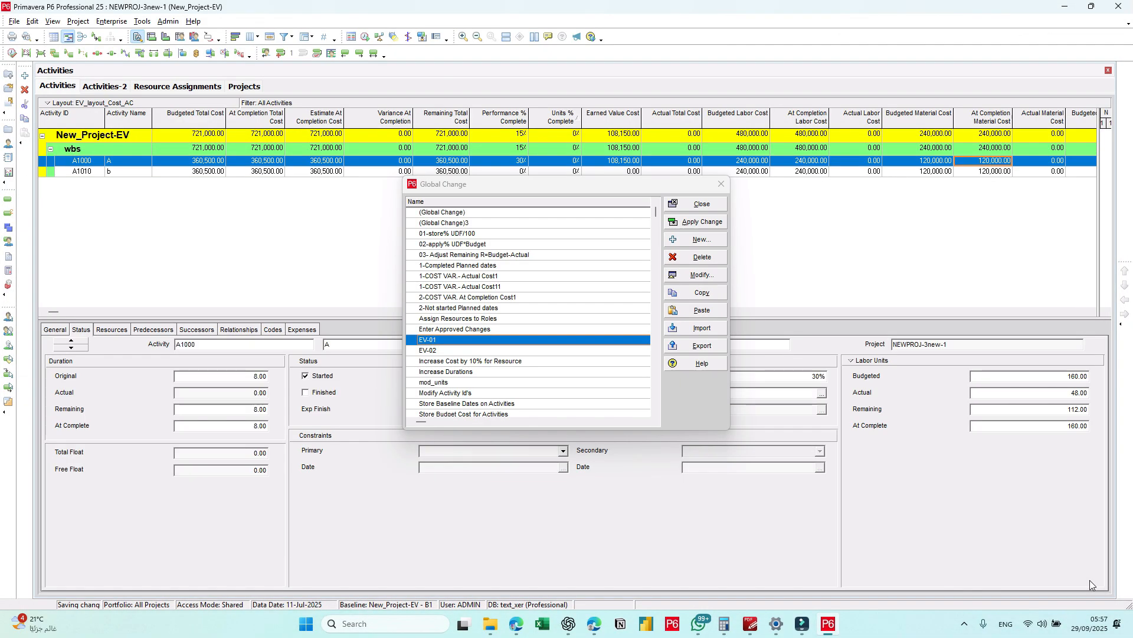
{"action": "left_click", "coordinate": [717, 206]}
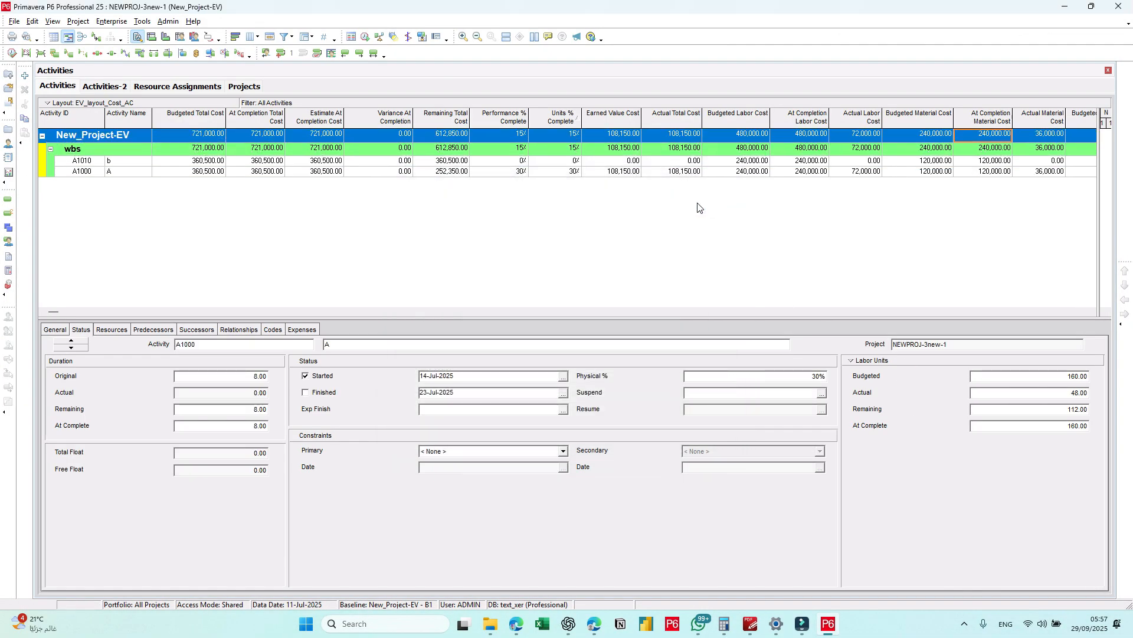
Step: Compare activity A1000's earned value cost with its actual total cost and examine its resources' actual regular units
{"action": "left_click", "coordinate": [624, 173]}
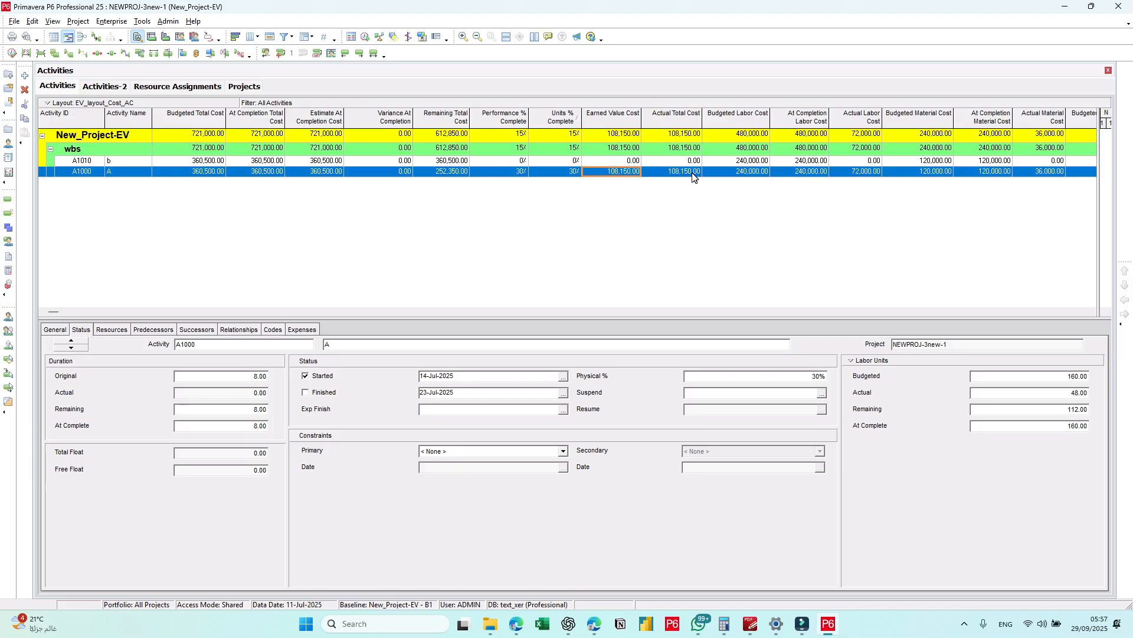
{"action": "left_click", "coordinate": [693, 173]}
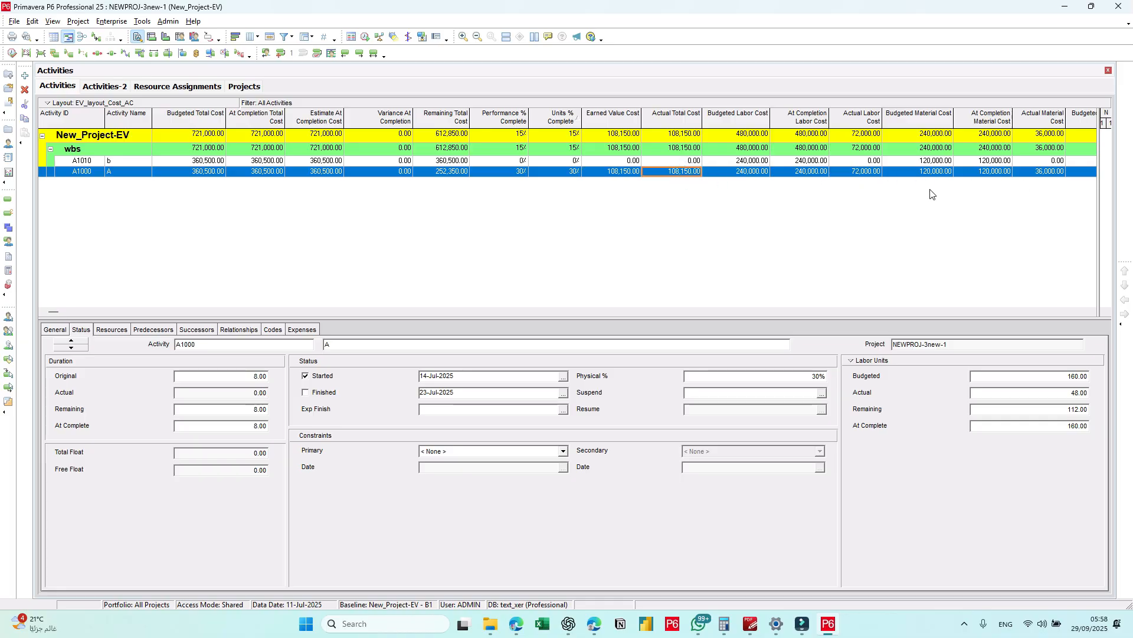
{"action": "left_click", "coordinate": [112, 330]}
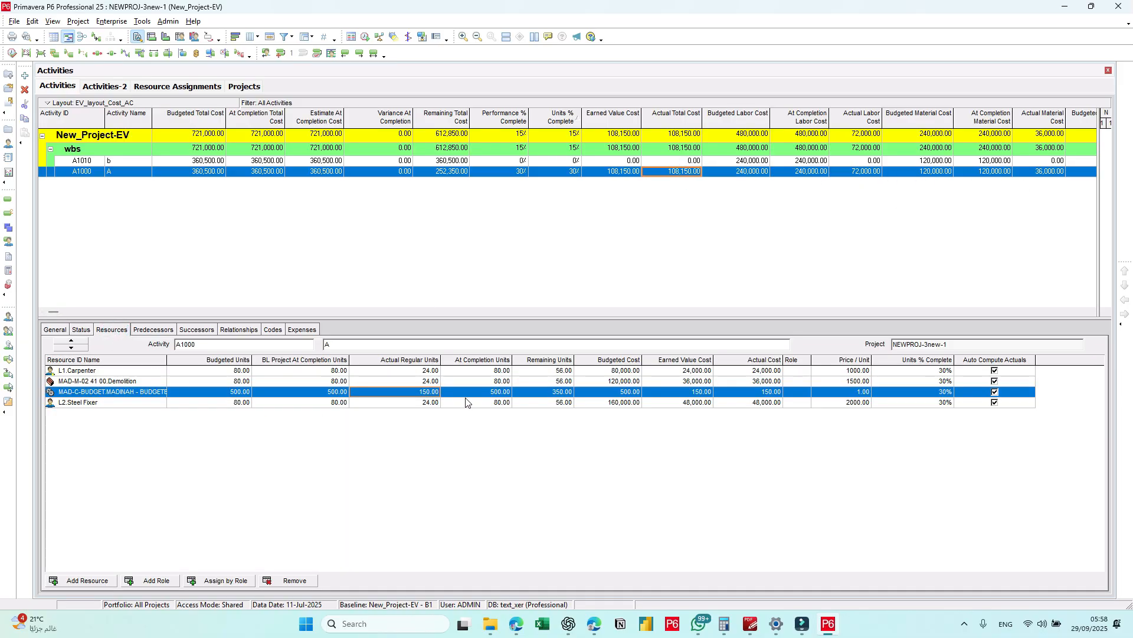
{"action": "left_click", "coordinate": [428, 370]}
{"action": "left_click", "coordinate": [429, 381]}
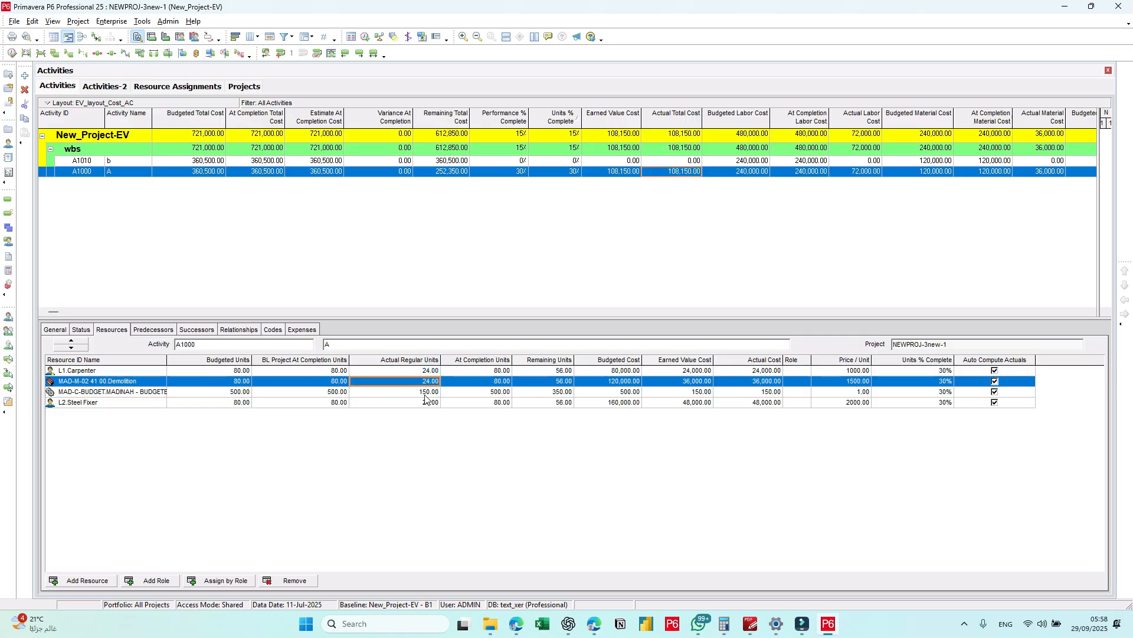
{"action": "left_click", "coordinate": [426, 391]}
Step: In the Activities-2 units layout, set the physical percent complete of activity A1000 to 40%
{"action": "left_click", "coordinate": [116, 88]}
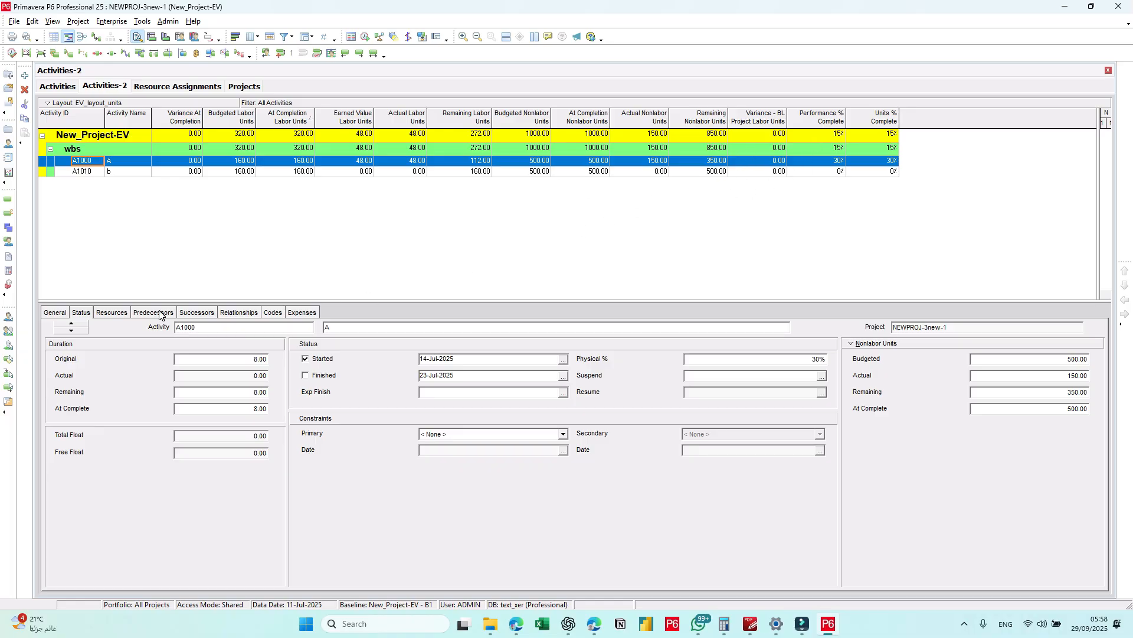
{"action": "left_click", "coordinate": [753, 360]}
{"action": "type", "text": "40"}
{"action": "key", "text": "Return"}
Step: Apply the EV-01 global change again and commit the Units % Complete update of 40% for A1000
{"action": "left_click", "coordinate": [144, 21]}
{"action": "left_click", "coordinate": [172, 64]}
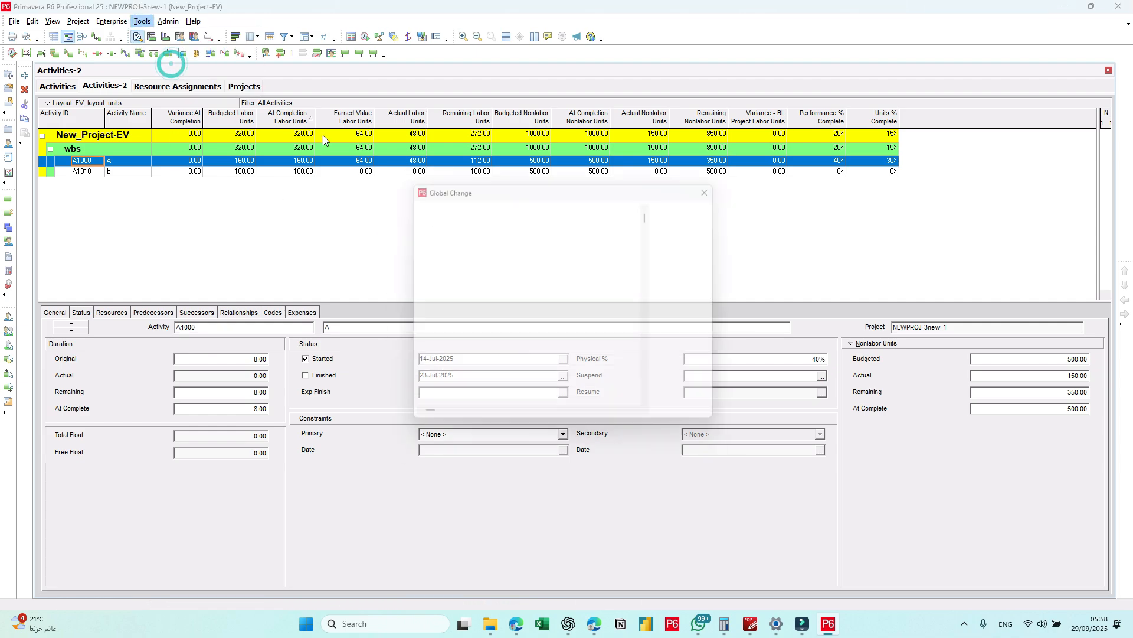
{"action": "left_click", "coordinate": [709, 221]}
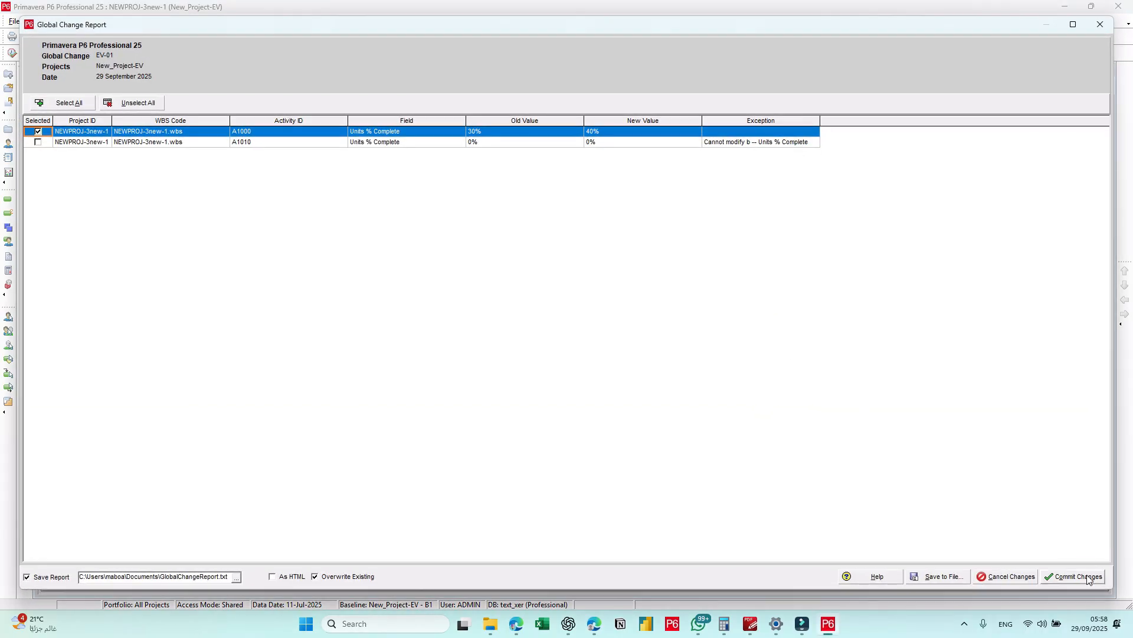
{"action": "left_click", "coordinate": [1088, 578]}
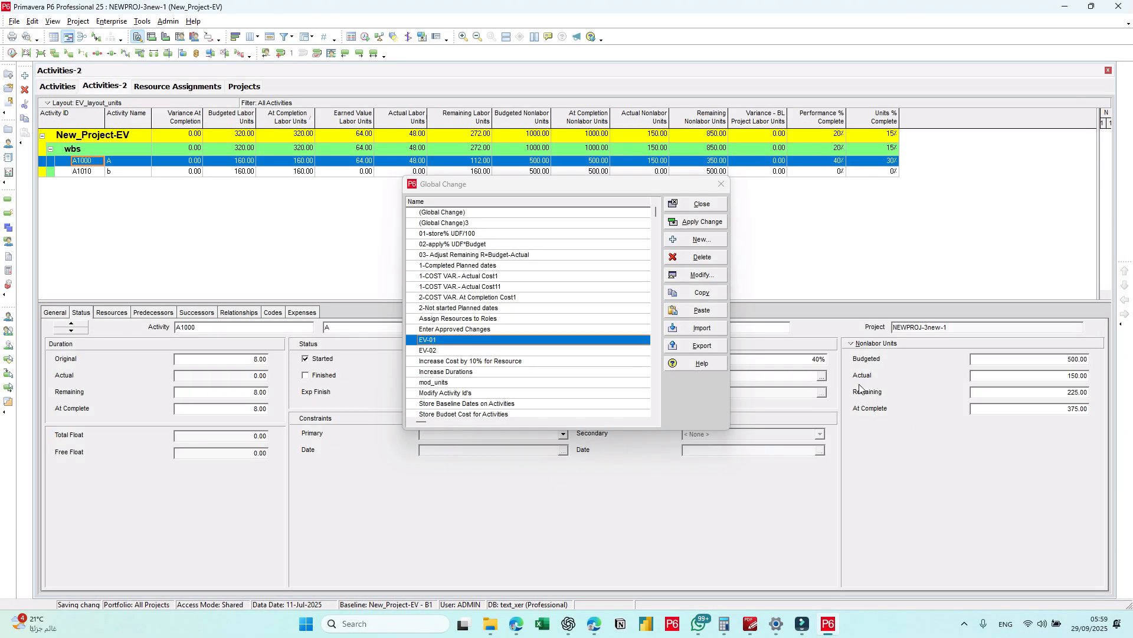
{"action": "left_click", "coordinate": [706, 207]}
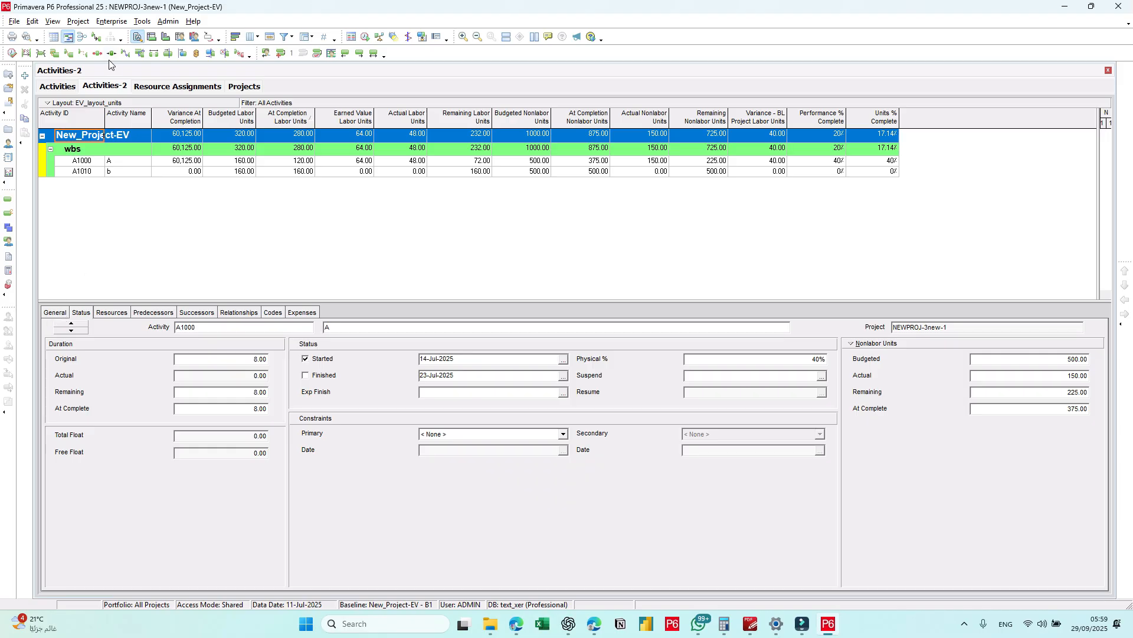
Step: In the Activities cost layout, examine the actual regular units and units % complete of each resource on activity A1000
{"action": "left_click", "coordinate": [63, 88]}
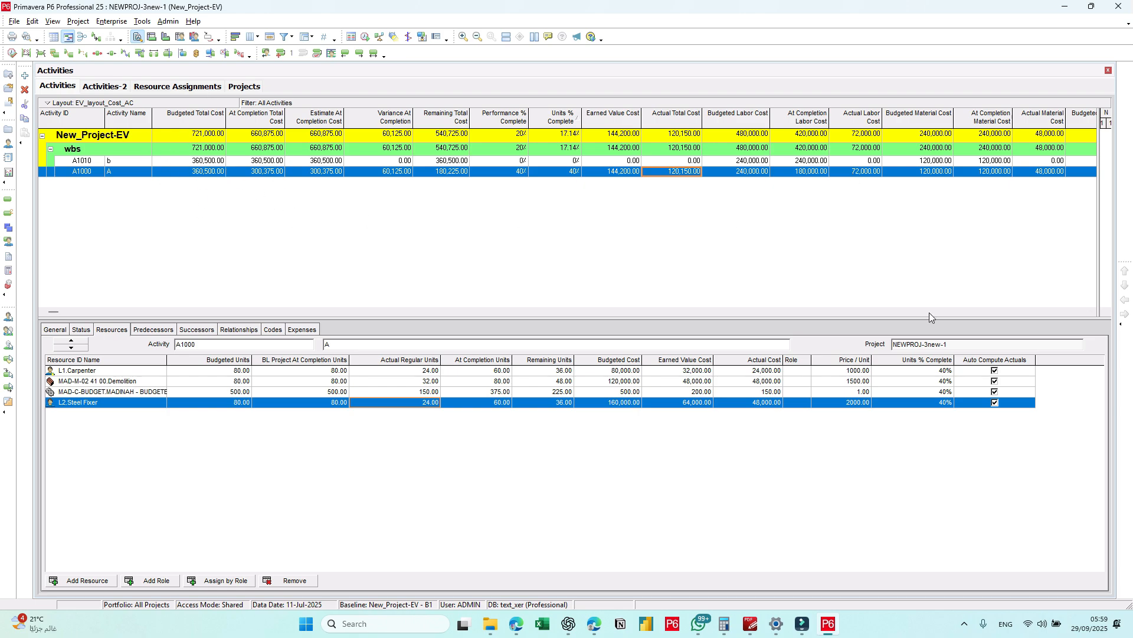
{"action": "left_click", "coordinate": [1092, 311]}
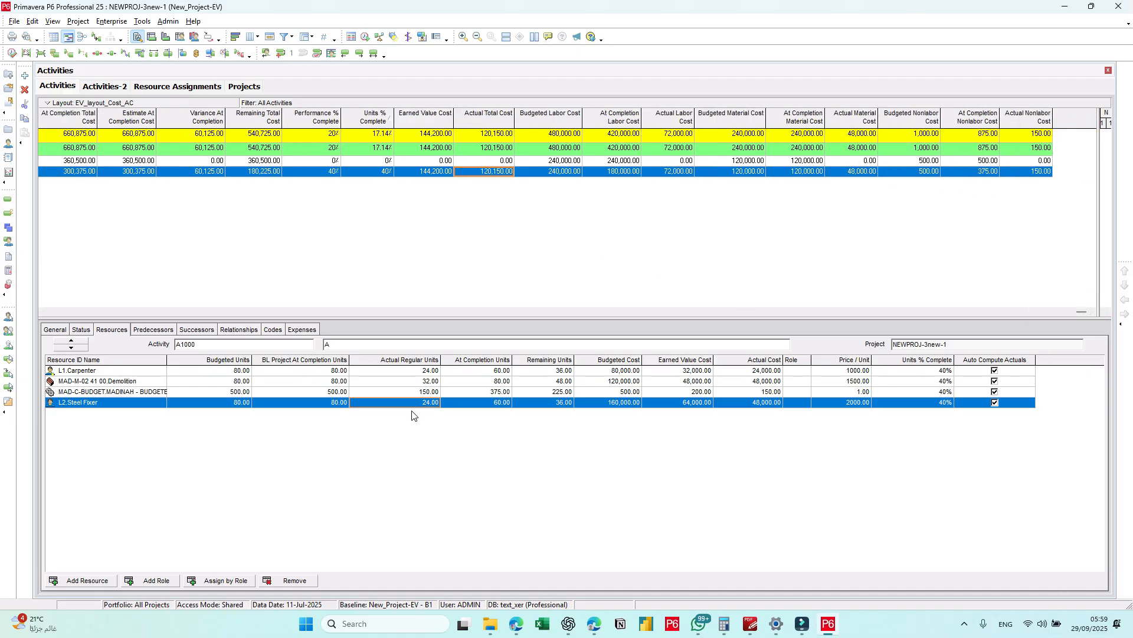
{"action": "left_click", "coordinate": [95, 372]}
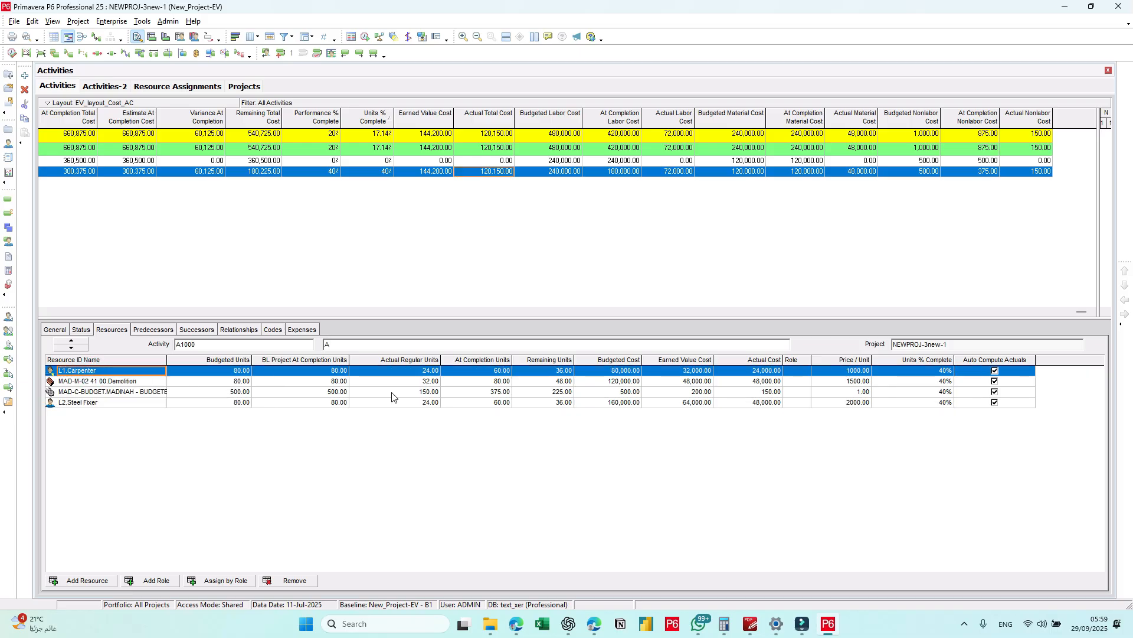
{"action": "left_click", "coordinate": [423, 383]}
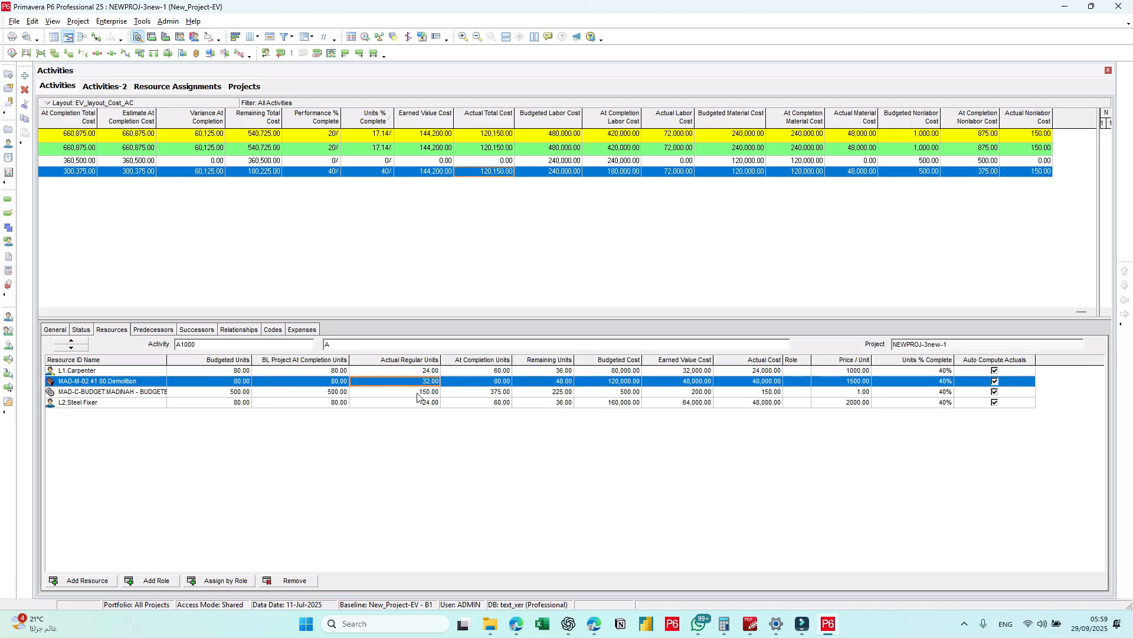
{"action": "left_click", "coordinate": [101, 392]}
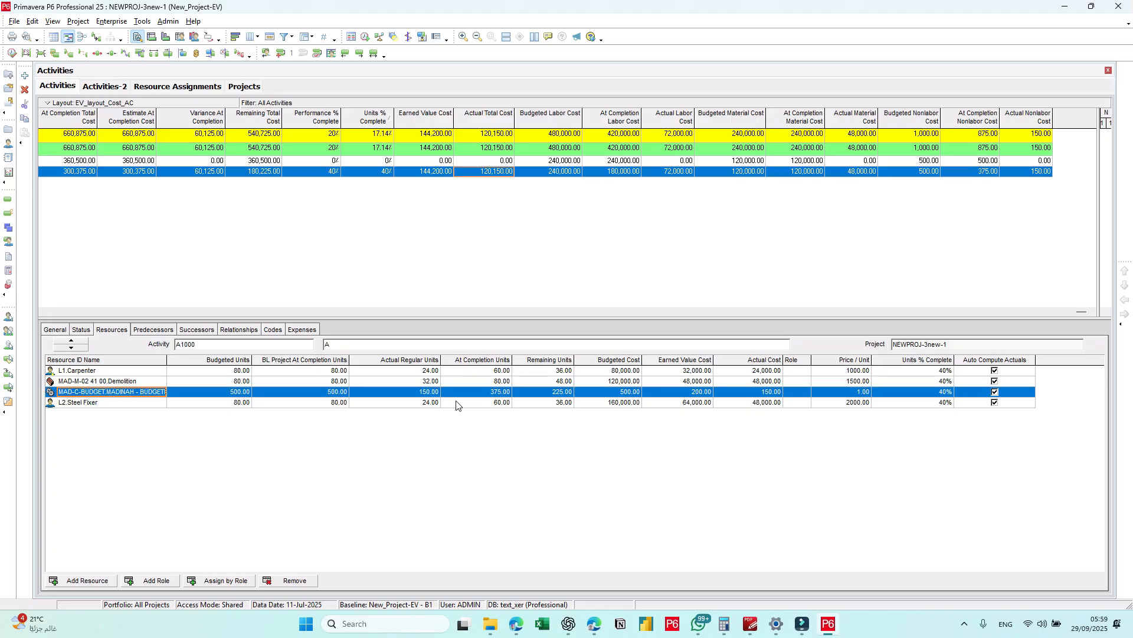
{"action": "left_click", "coordinate": [413, 402]}
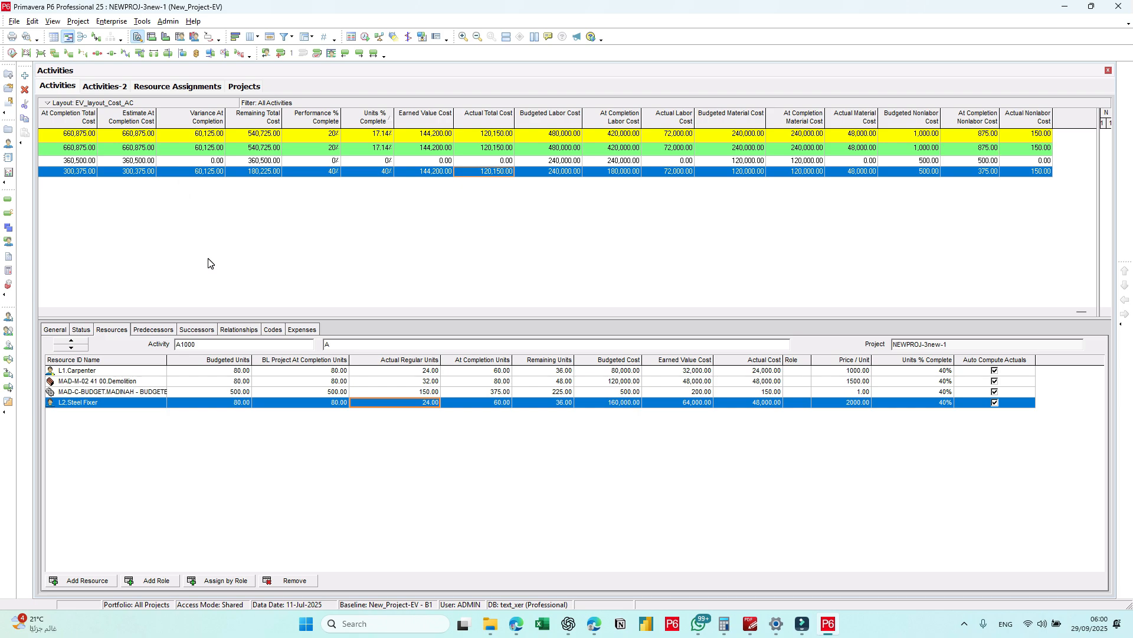
{"action": "left_click", "coordinate": [926, 372]}
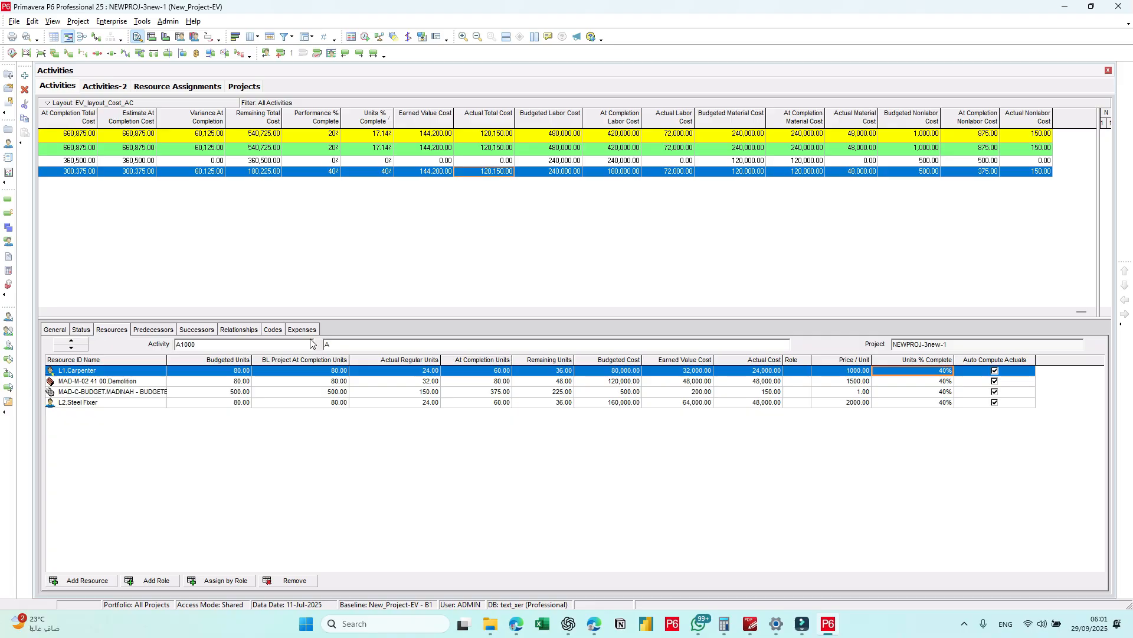
Step: Review activity A1000's status details and the calculation settings of project NEWPROJ-3new-1
{"action": "left_click", "coordinate": [81, 330]}
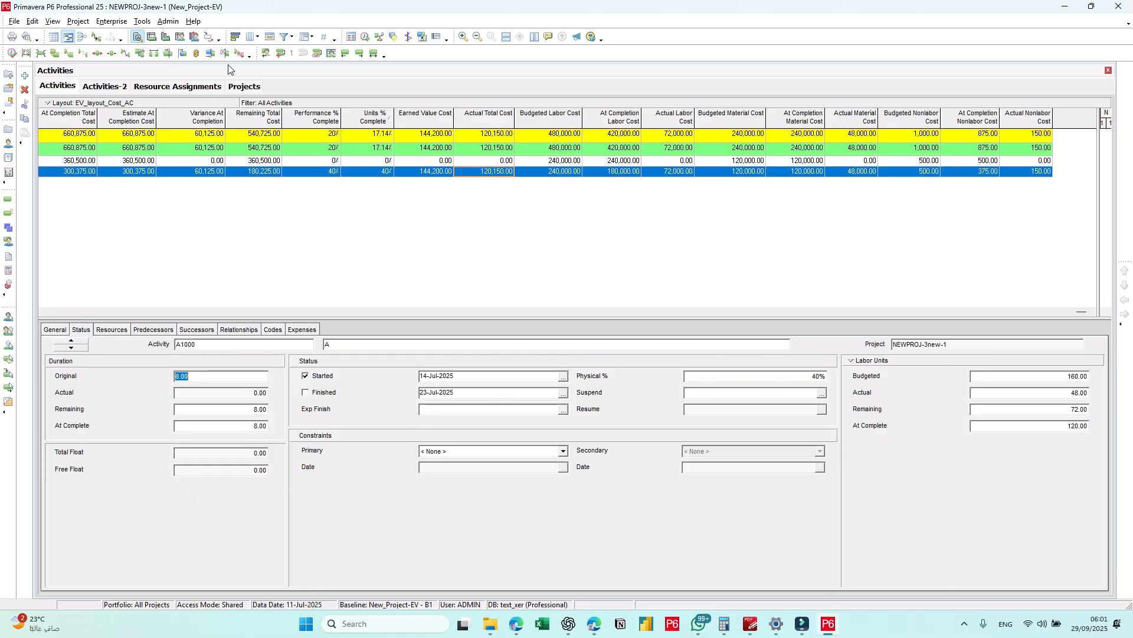
{"action": "left_click", "coordinate": [249, 87]}
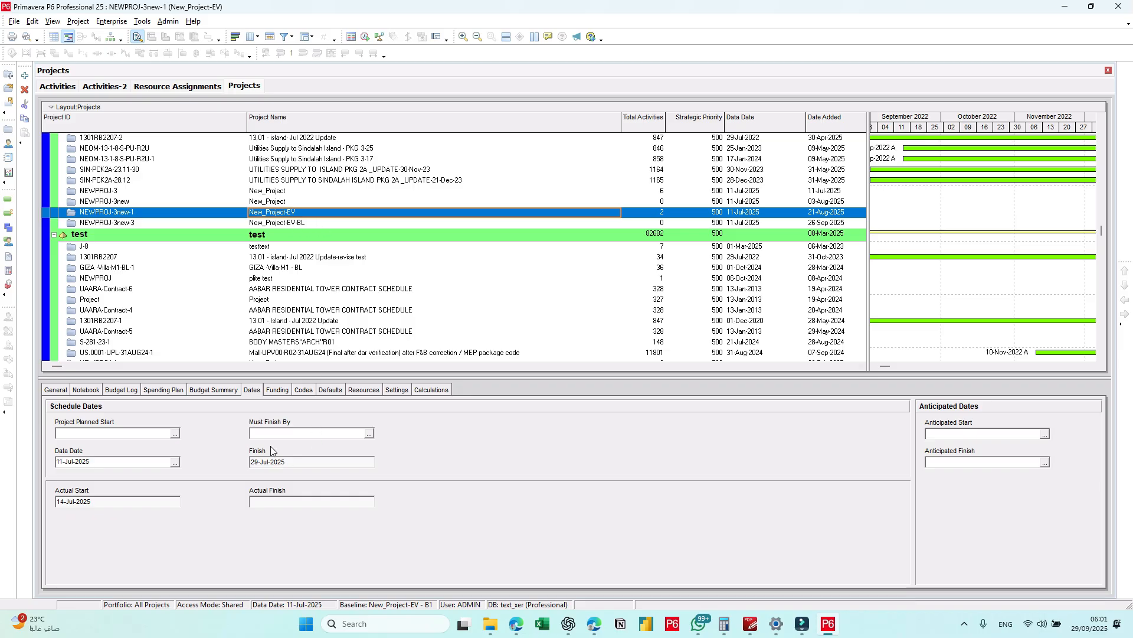
{"action": "left_click", "coordinate": [433, 390]}
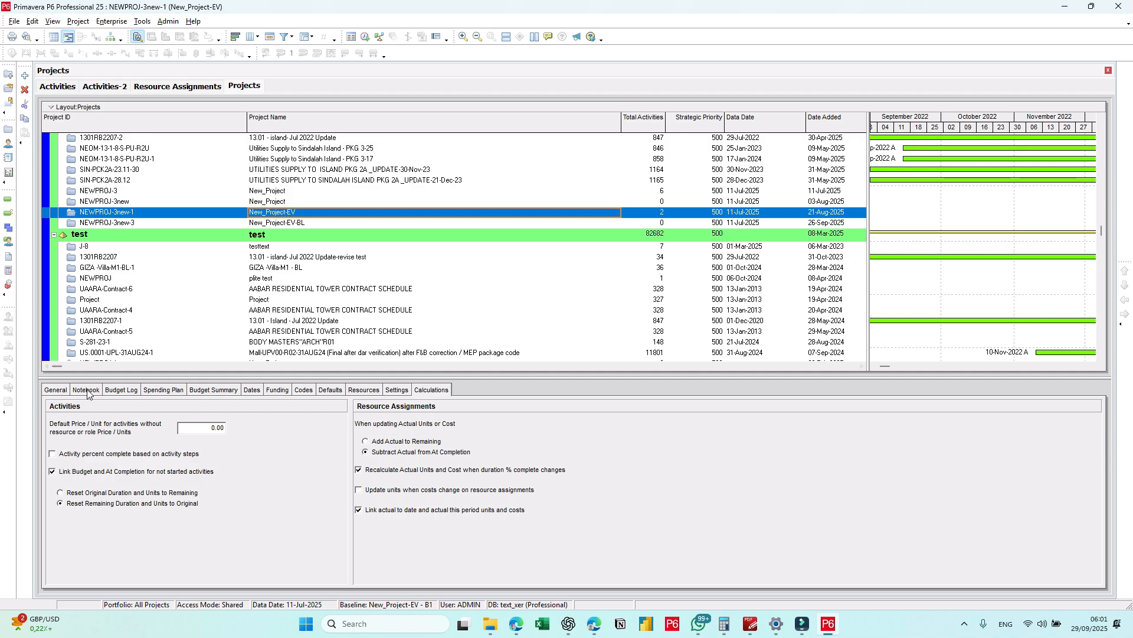
Step: Return to the Activities-2 layout and review the activity user defined fields, including the data type options of %%A
{"action": "left_click", "coordinate": [99, 90]}
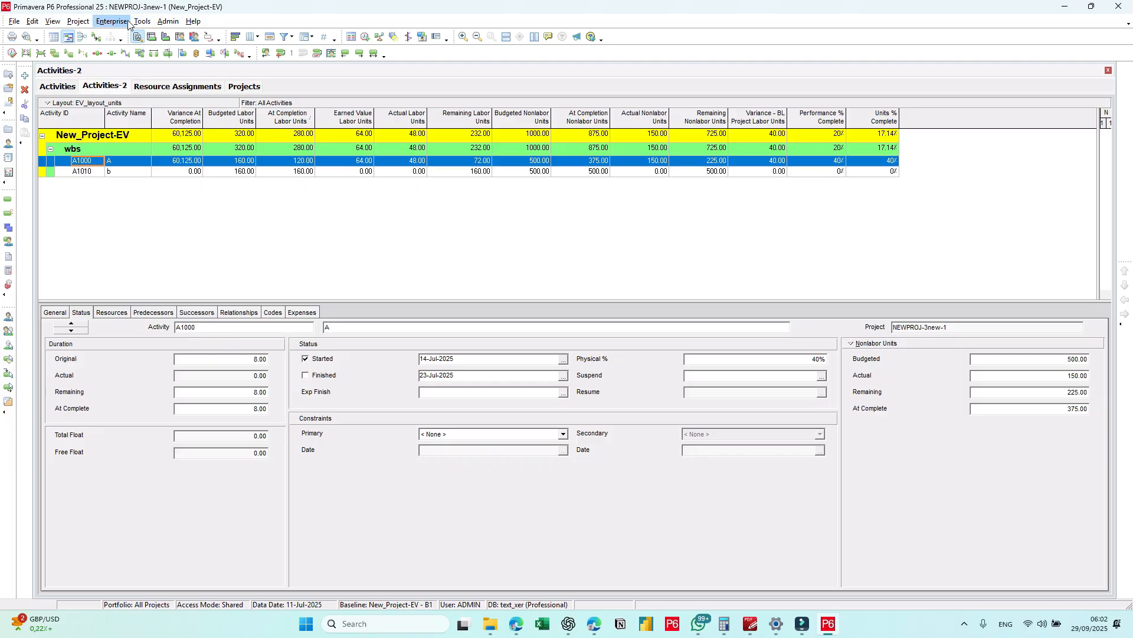
{"action": "left_click", "coordinate": [140, 21]}
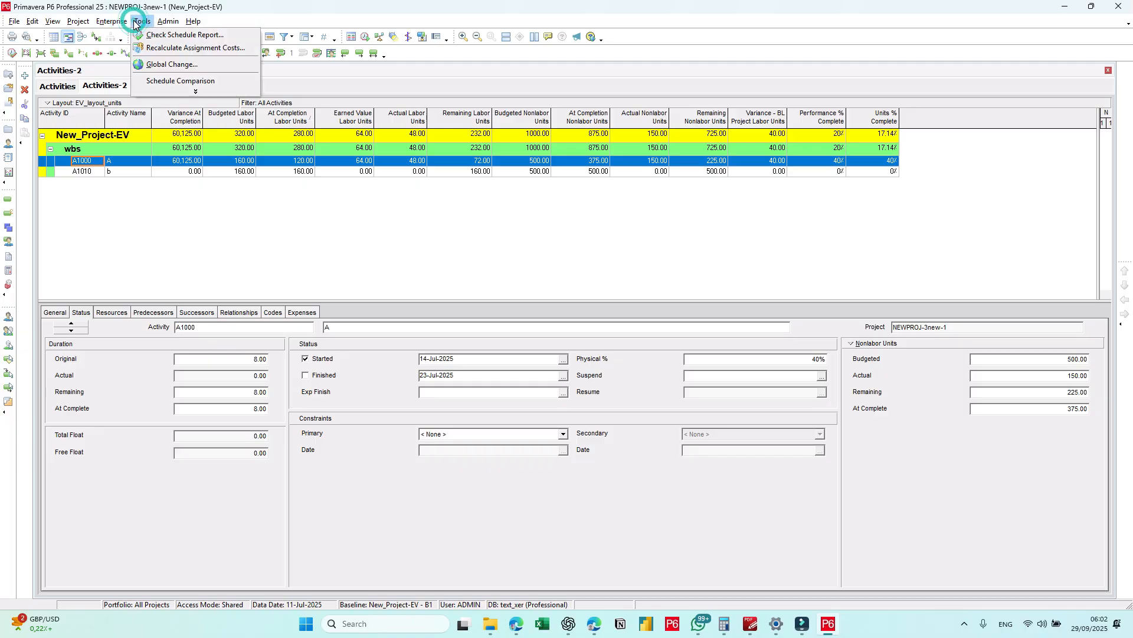
{"action": "mouse_move", "coordinate": [115, 23]}
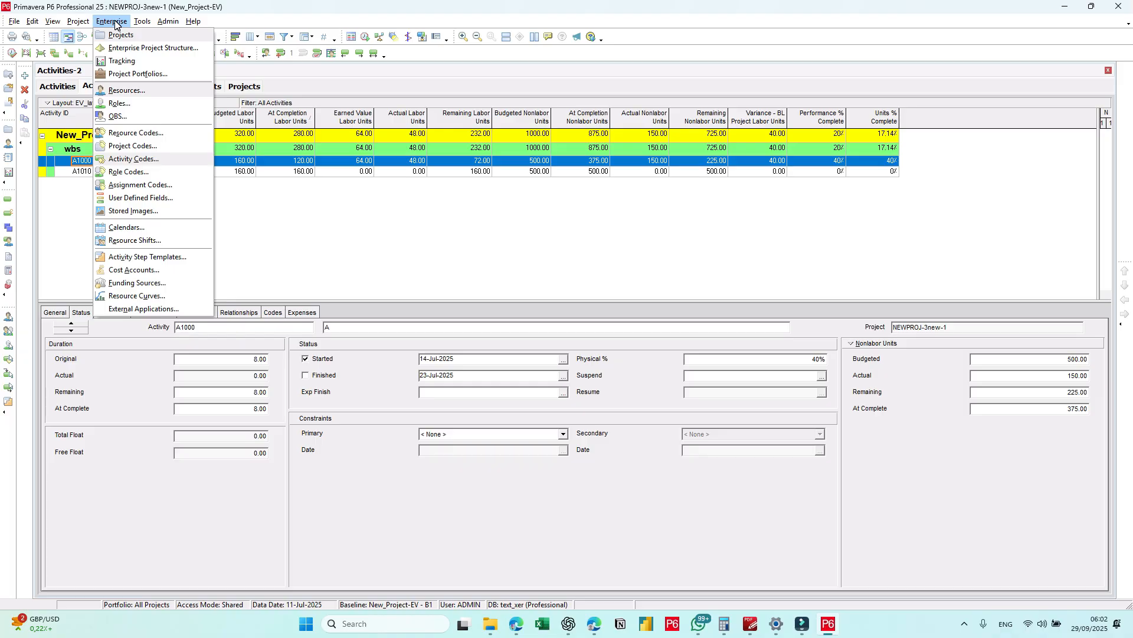
{"action": "left_click", "coordinate": [138, 199]}
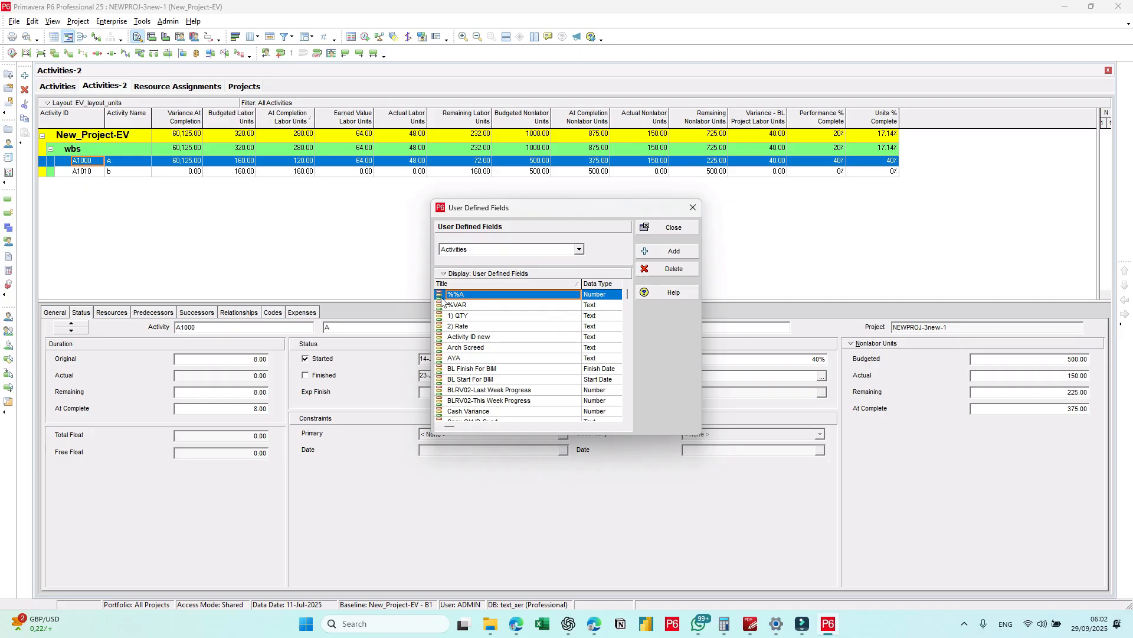
{"action": "left_click", "coordinate": [590, 295]}
{"action": "left_click", "coordinate": [594, 298]}
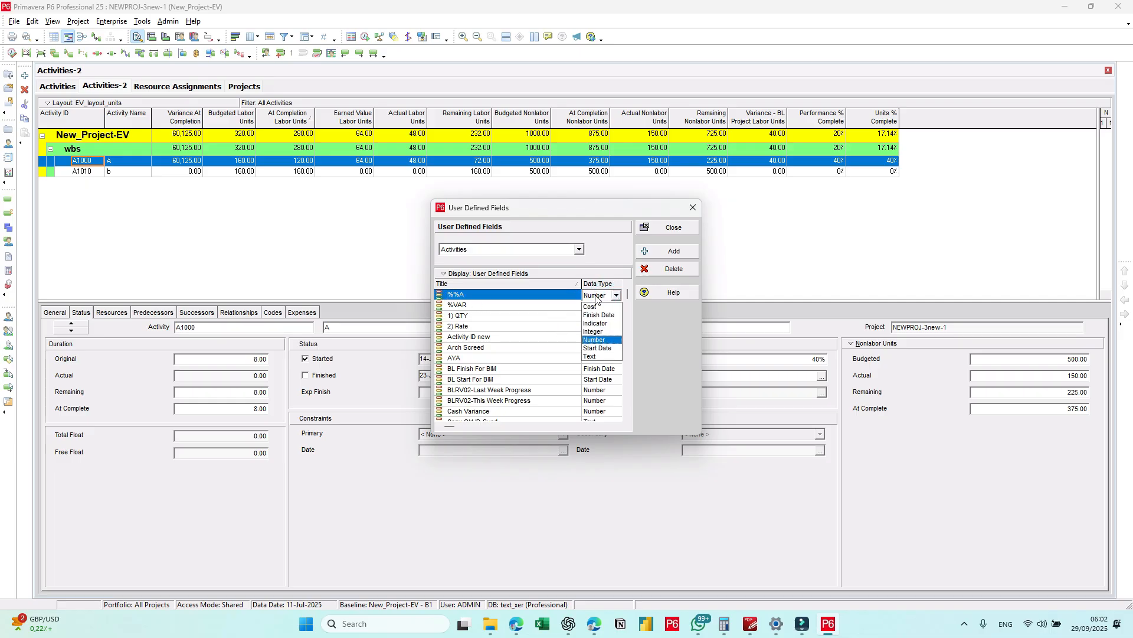
{"action": "left_click", "coordinate": [601, 294]}
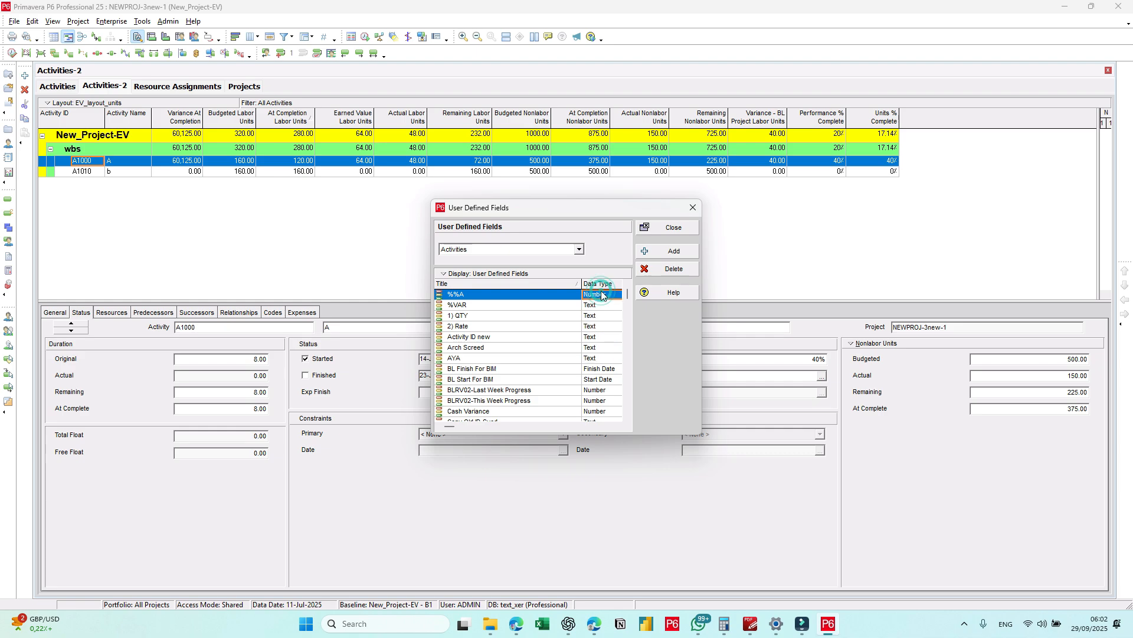
{"action": "left_click", "coordinate": [492, 254]}
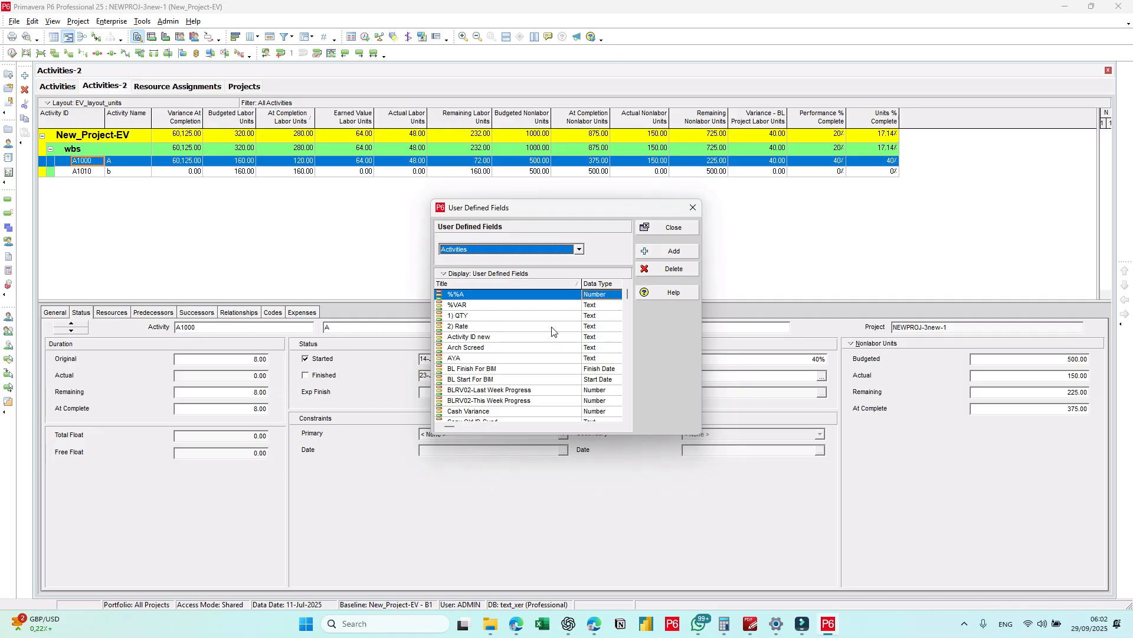
{"action": "scroll", "coordinate": [549, 324], "scroll_direction": "down", "scroll_amount": 3}
{"action": "scroll", "coordinate": [552, 330], "scroll_direction": "up", "scroll_amount": 3}
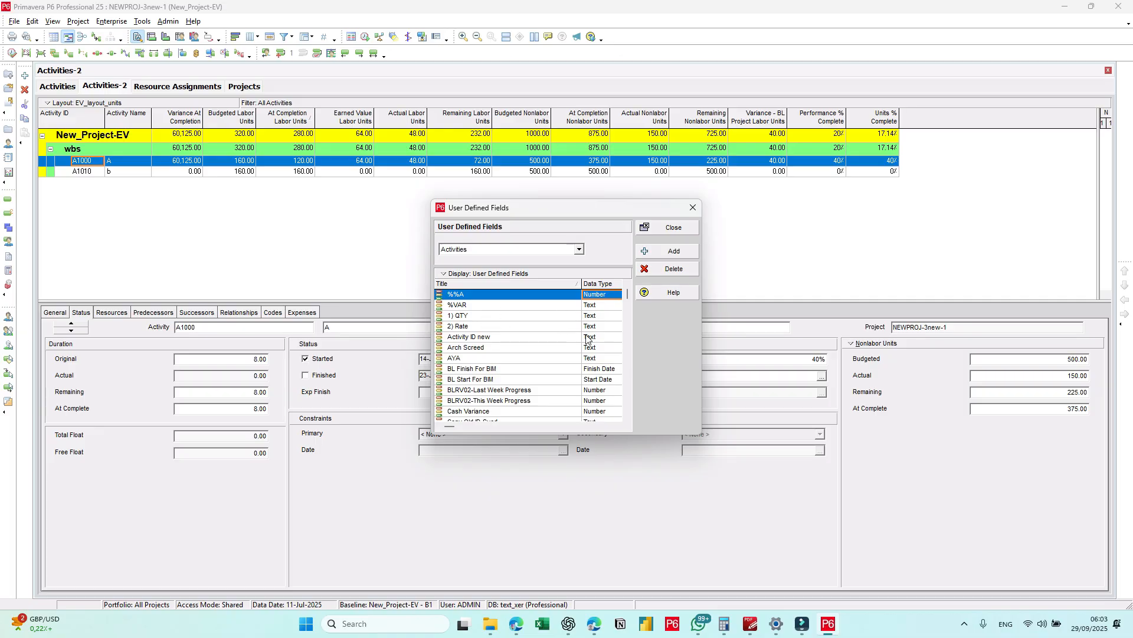
{"action": "scroll", "coordinate": [588, 340], "scroll_direction": "down", "scroll_amount": 3}
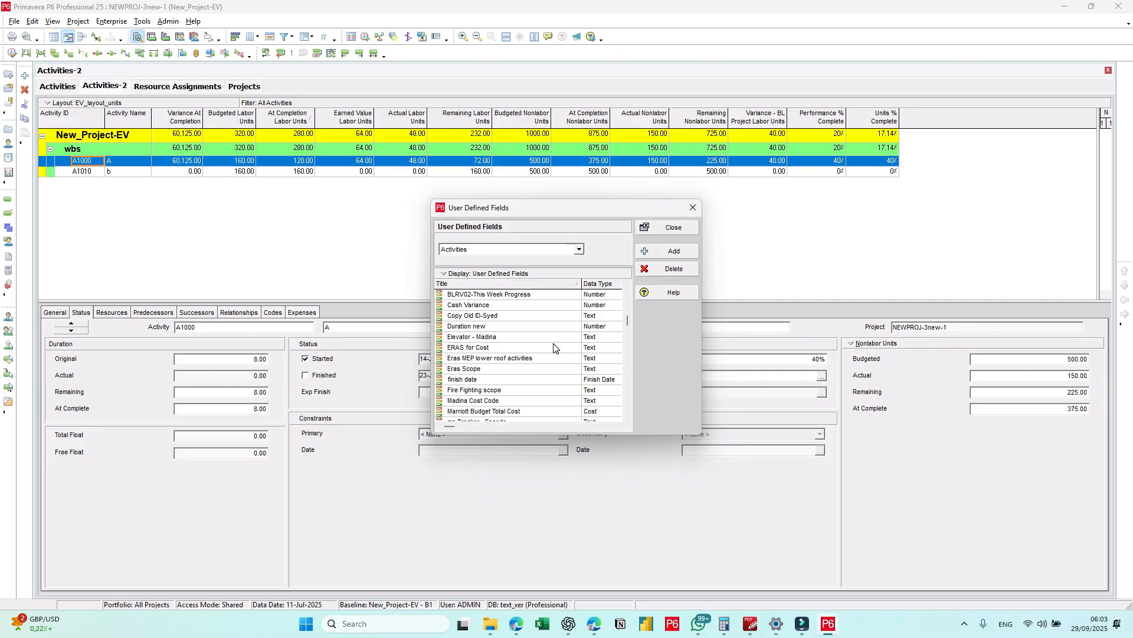
{"action": "scroll", "coordinate": [552, 347], "scroll_direction": "up", "scroll_amount": 3}
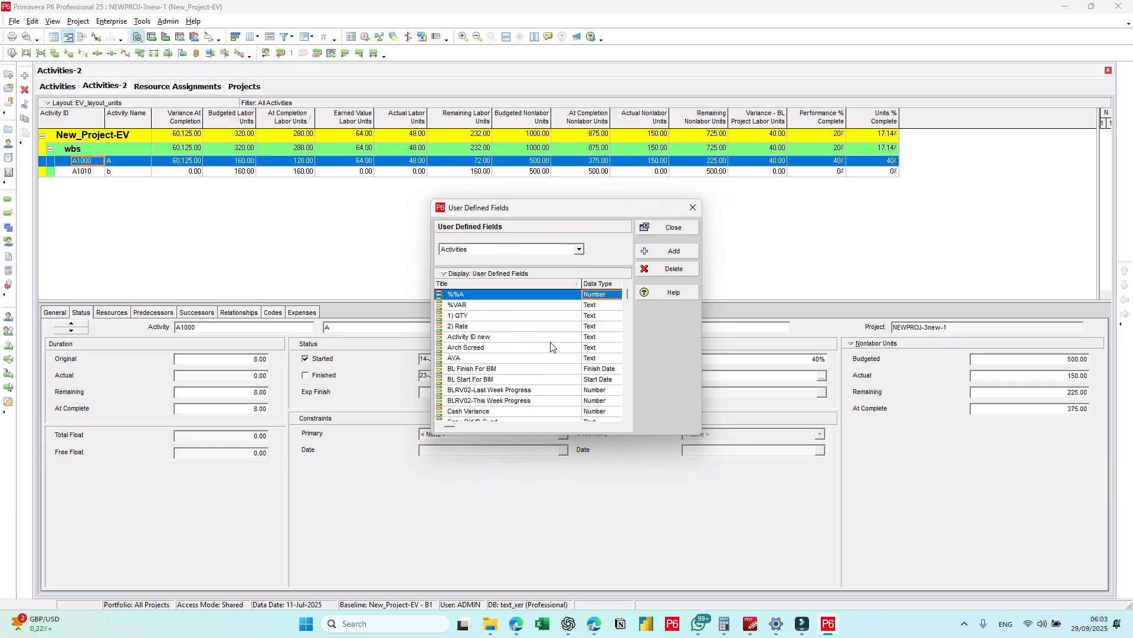
{"action": "left_click", "coordinate": [672, 228]}
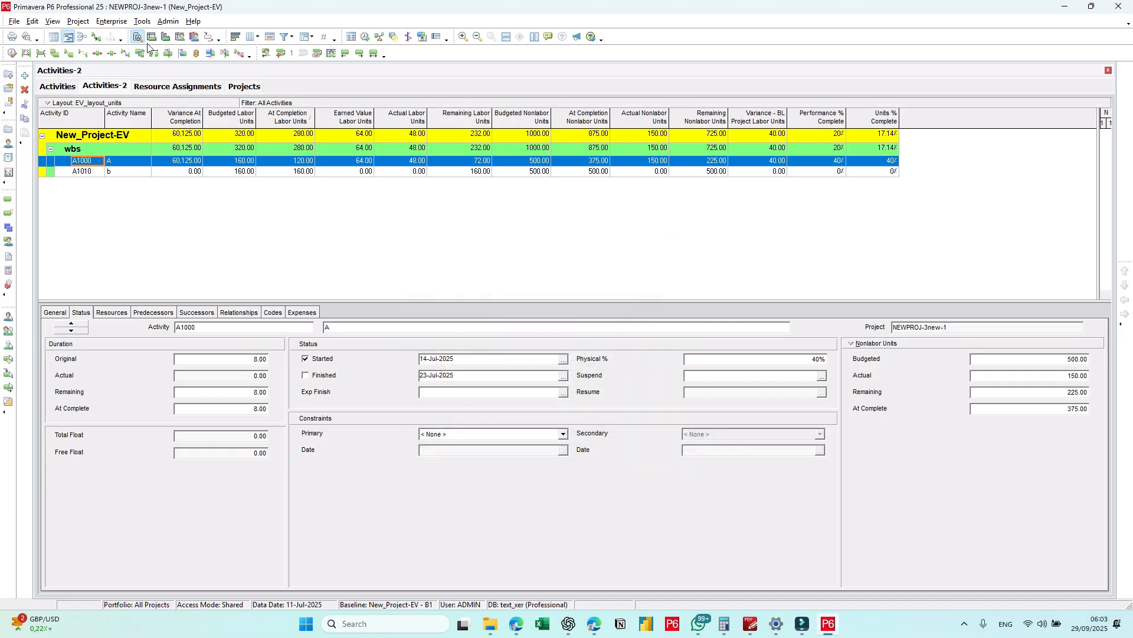
Step: Open the global change 01-store% UDF/100 for modification
{"action": "left_click", "coordinate": [137, 24]}
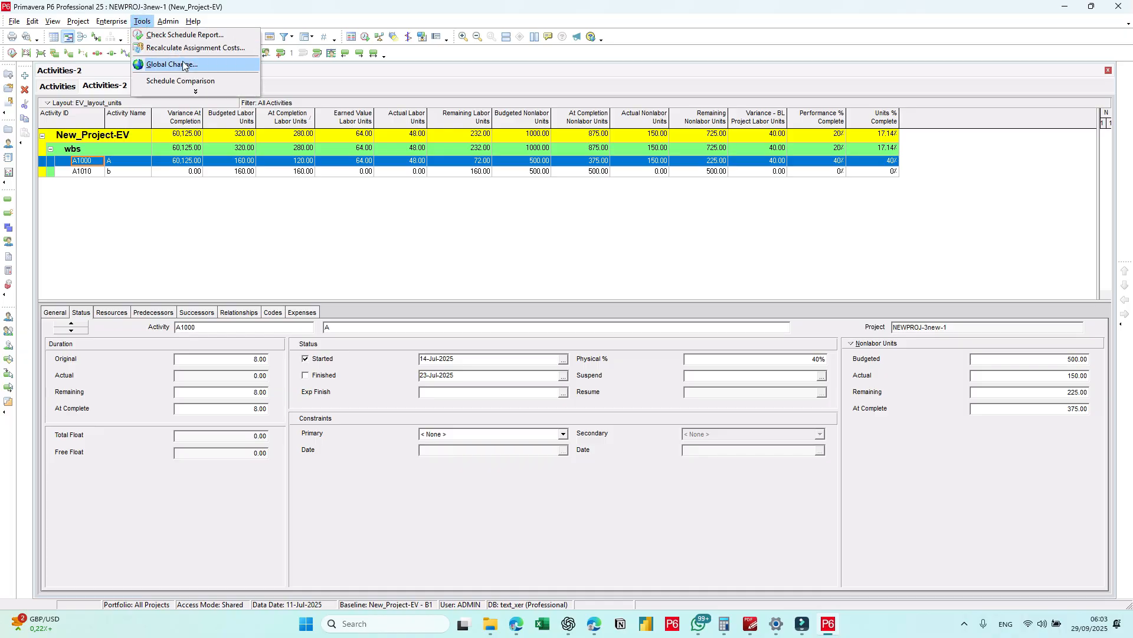
{"action": "left_click", "coordinate": [183, 63]}
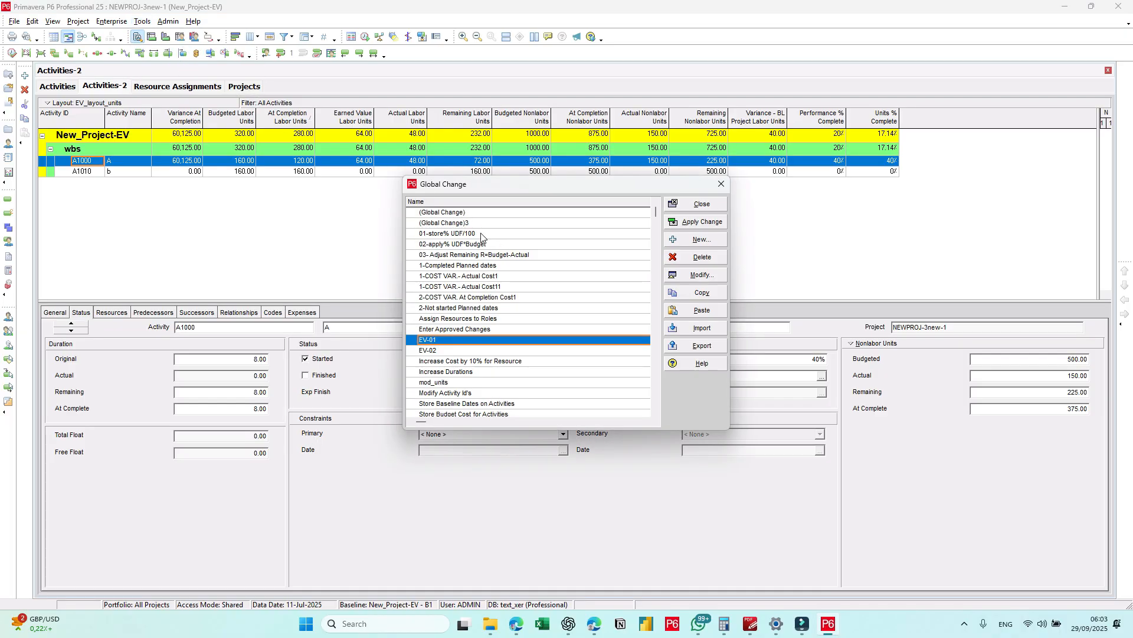
{"action": "left_click", "coordinate": [479, 235]}
{"action": "left_click", "coordinate": [479, 245]}
{"action": "left_click", "coordinate": [477, 253]}
{"action": "left_click", "coordinate": [477, 236]}
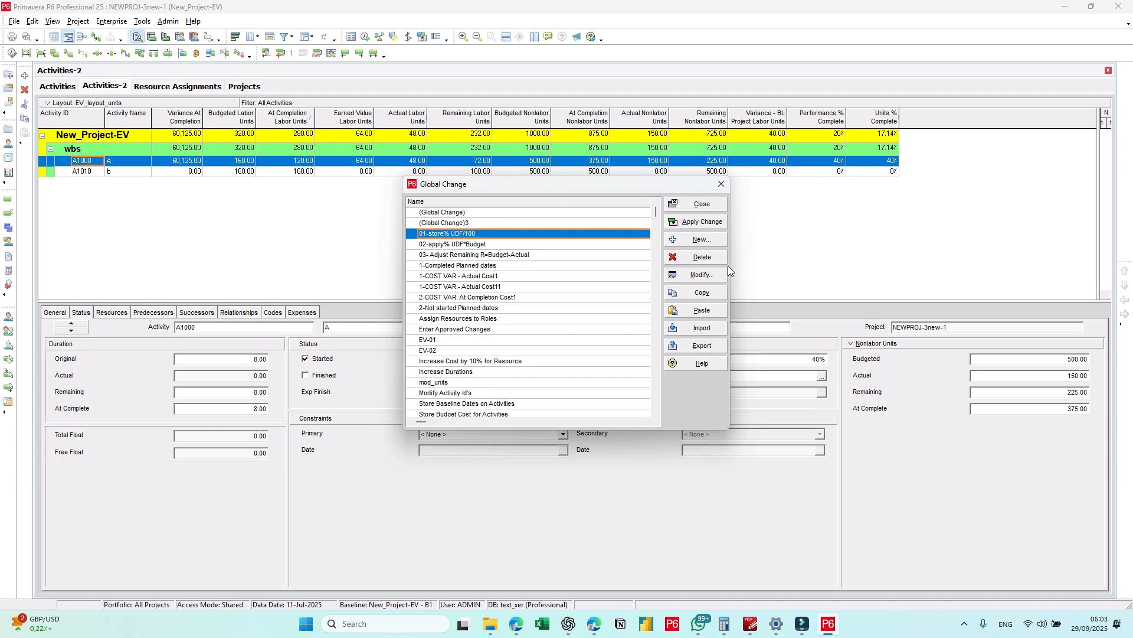
{"action": "left_click", "coordinate": [710, 275]}
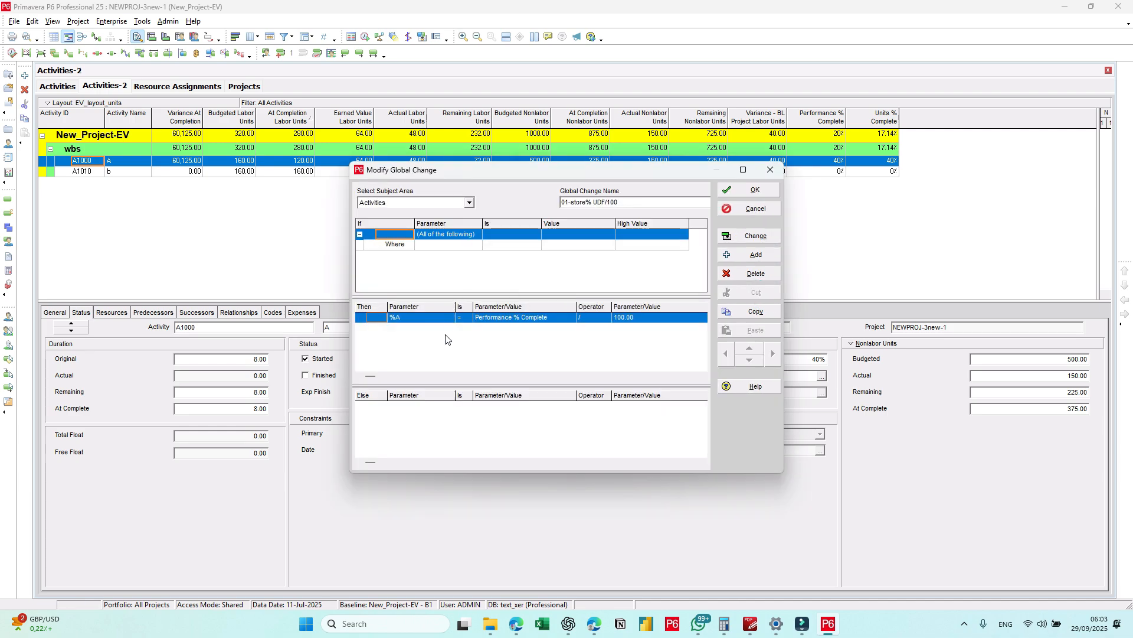
Step: Add the condition Activity Status is not equal to Not Started to the 01-store% UDF/100 global change
{"action": "left_click", "coordinate": [449, 246]}
{"action": "left_click", "coordinate": [449, 246]}
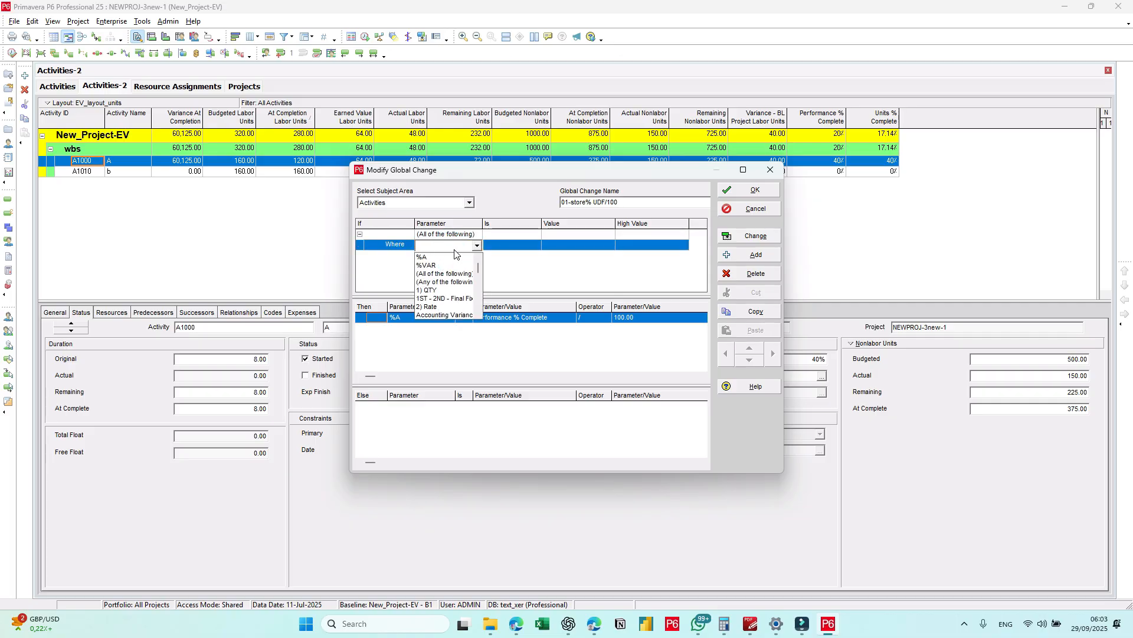
{"action": "left_click", "coordinate": [451, 245]}
{"action": "left_click", "coordinate": [450, 245]}
{"action": "type", "text": "act"}
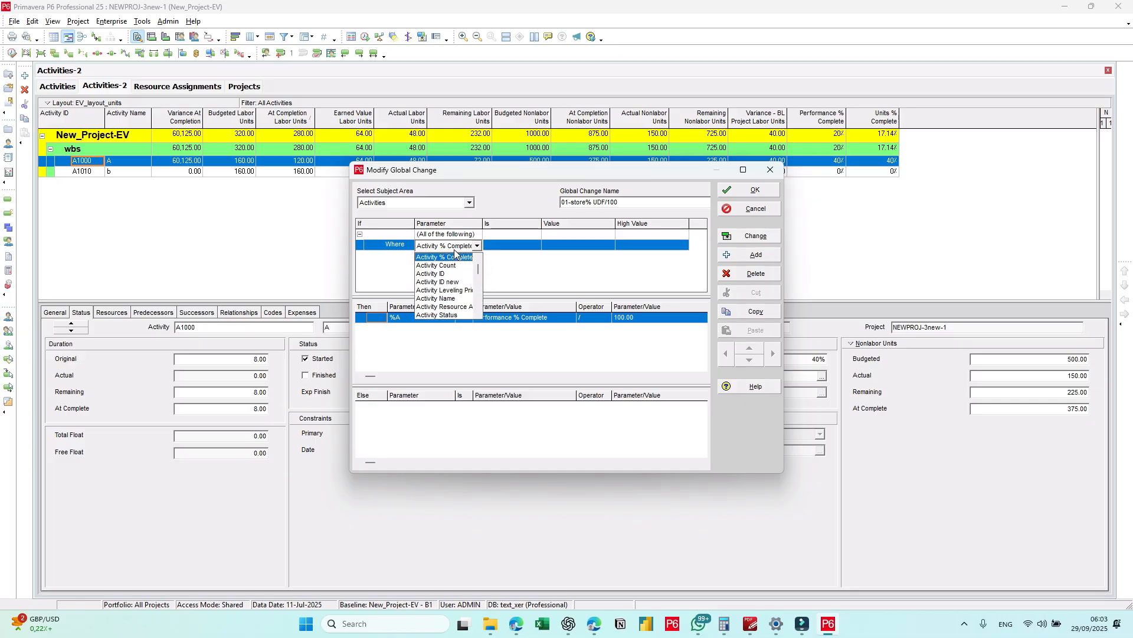
{"action": "scroll", "coordinate": [454, 292], "scroll_direction": "down", "scroll_amount": 1}
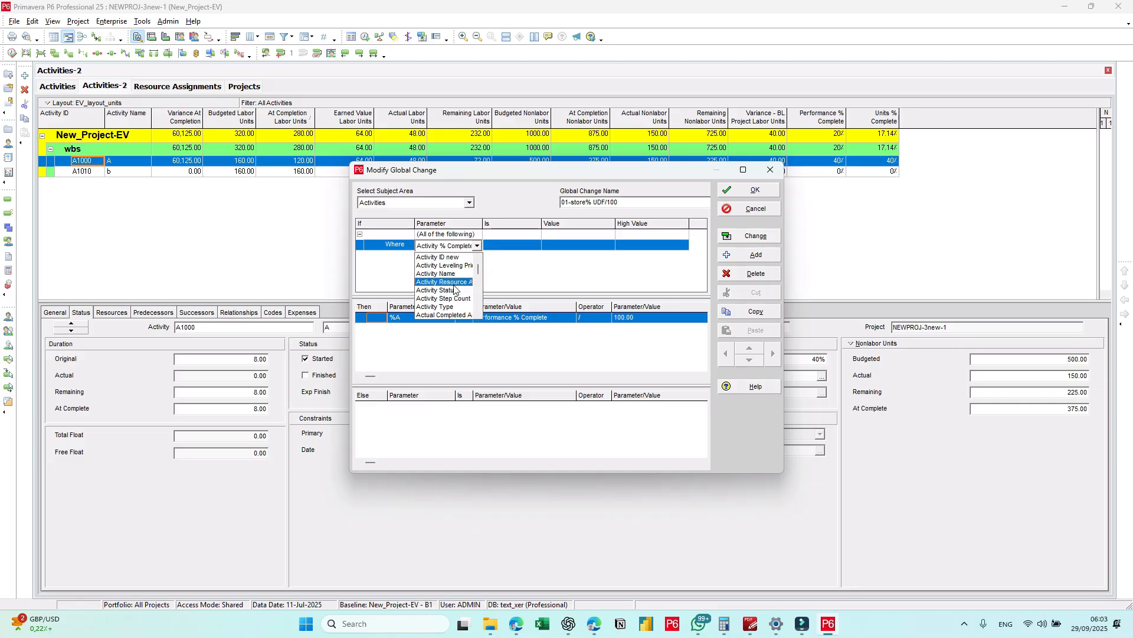
{"action": "left_click", "coordinate": [450, 290]}
{"action": "left_click", "coordinate": [496, 245]}
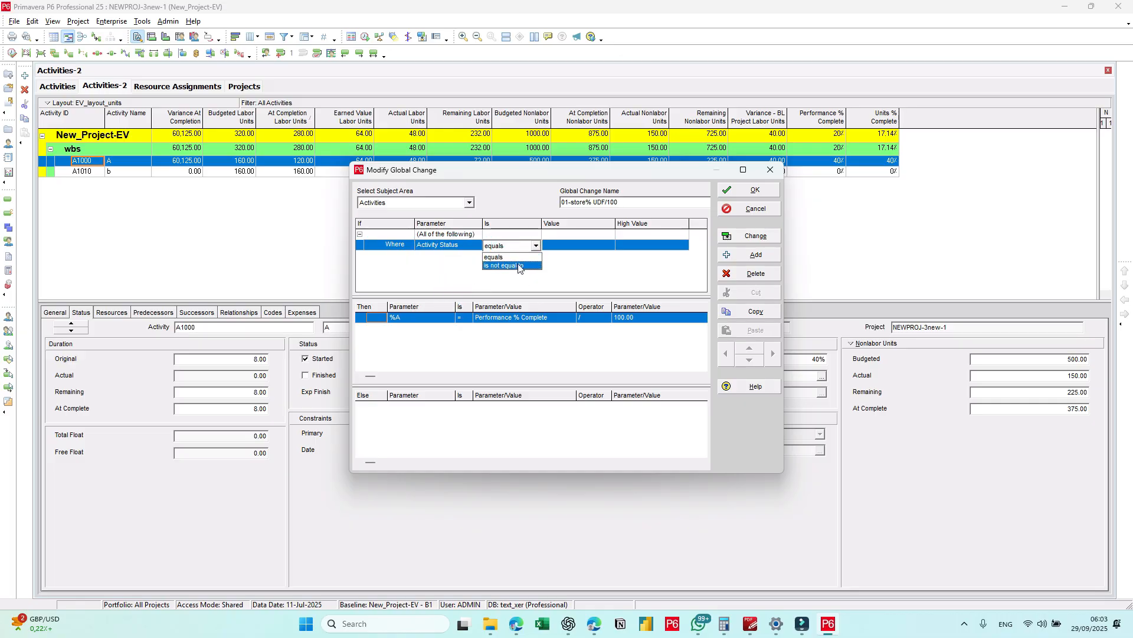
{"action": "left_click", "coordinate": [518, 263]}
{"action": "left_click", "coordinate": [569, 245]}
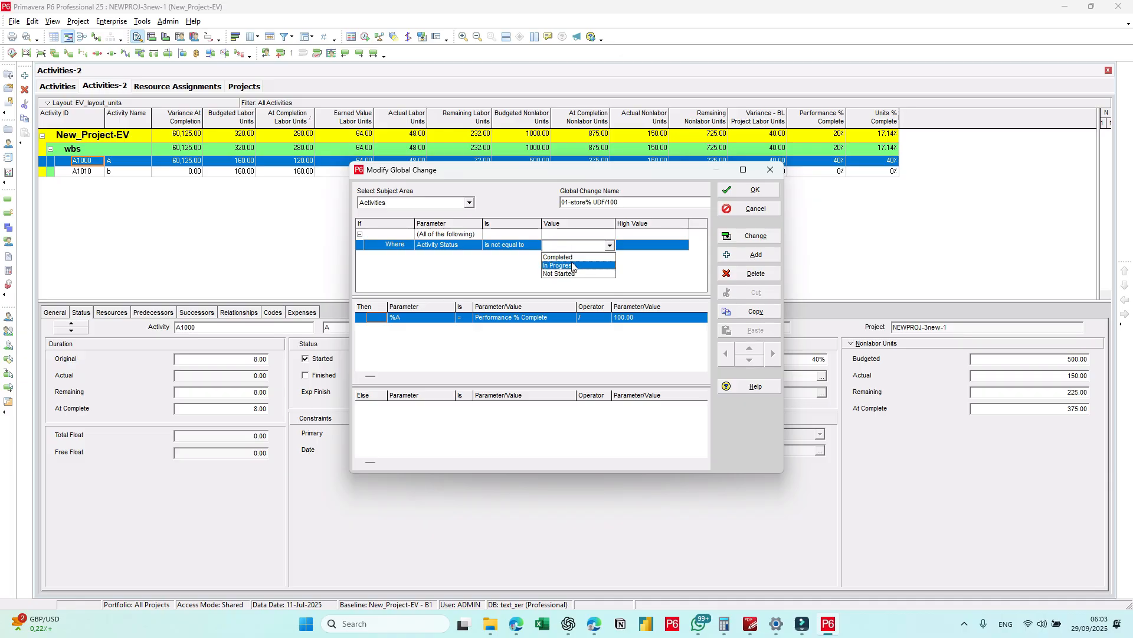
{"action": "left_click", "coordinate": [574, 273]}
{"action": "left_click", "coordinate": [511, 293]}
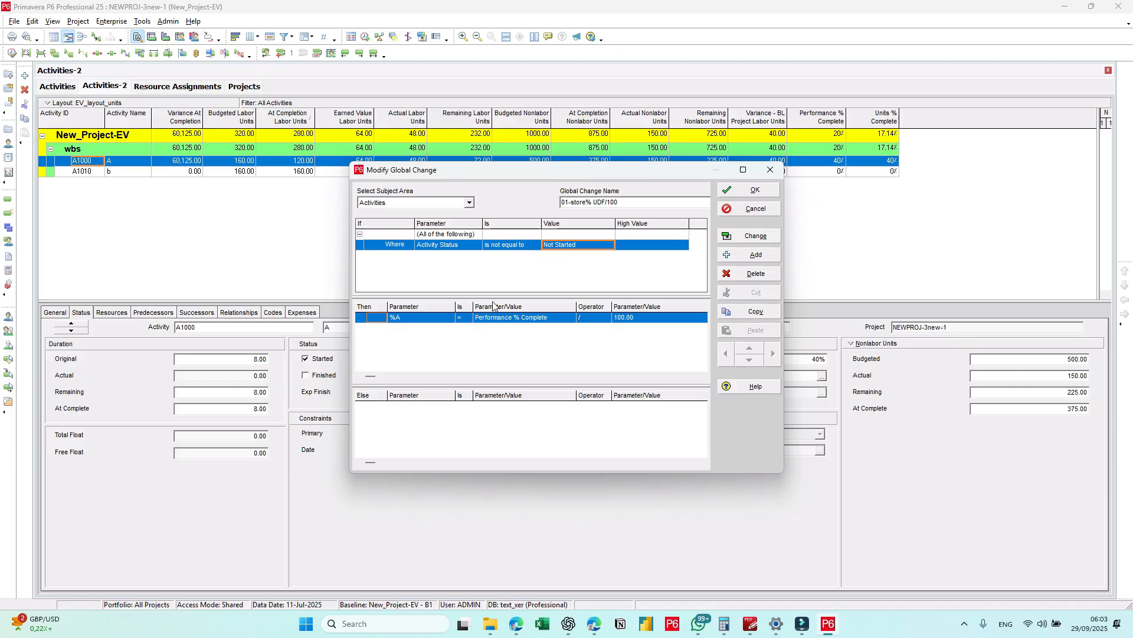
Step: Keep %A as the parameter set by 01-store% UDF/100, run the global change and commit its changes
{"action": "left_click", "coordinate": [457, 347]}
{"action": "left_click", "coordinate": [439, 319]}
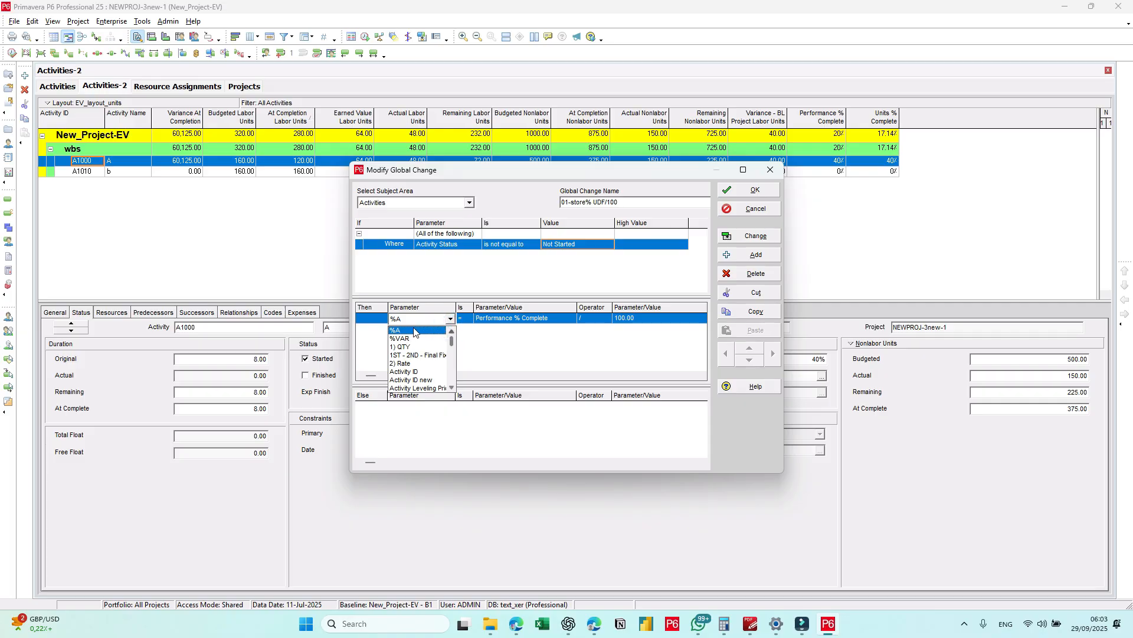
{"action": "left_click", "coordinate": [414, 330]}
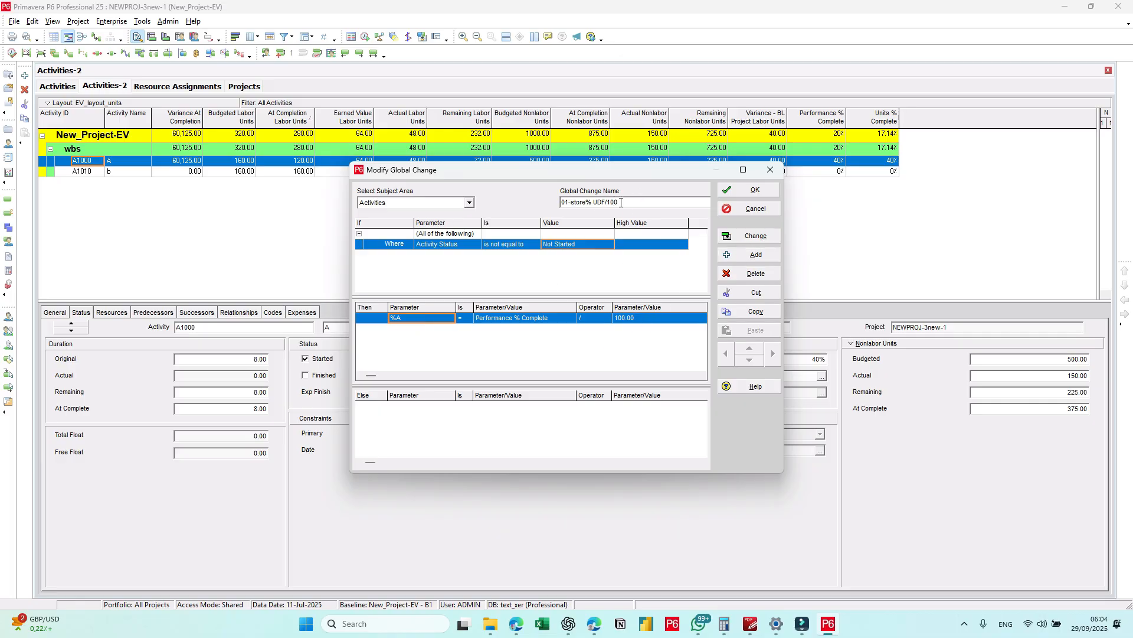
{"action": "left_click", "coordinate": [743, 192]}
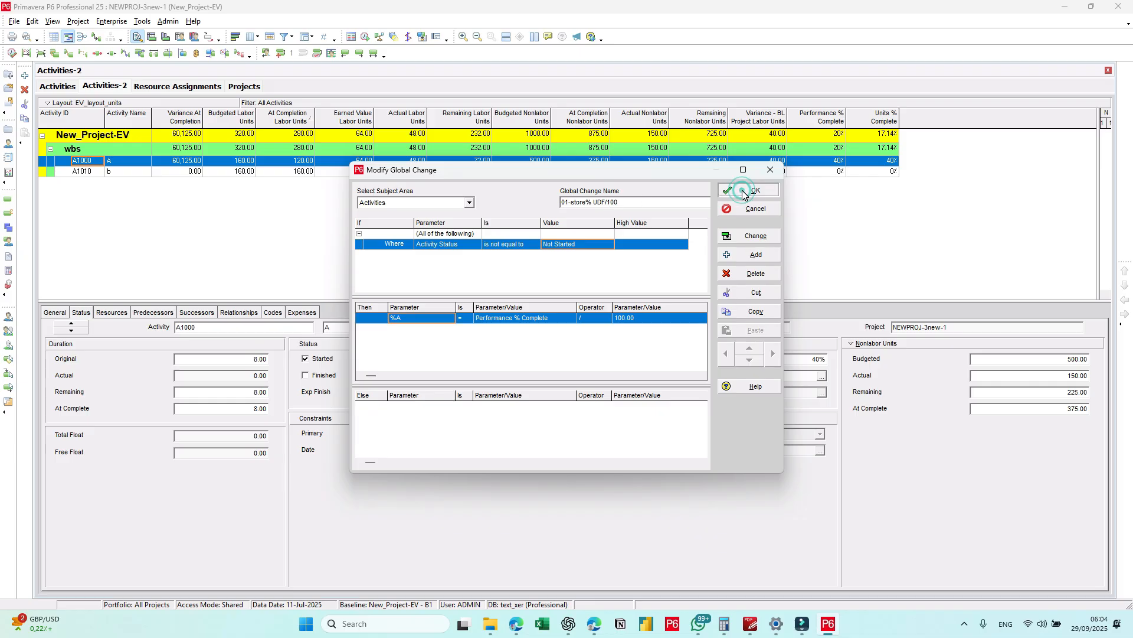
{"action": "left_click", "coordinate": [751, 236]}
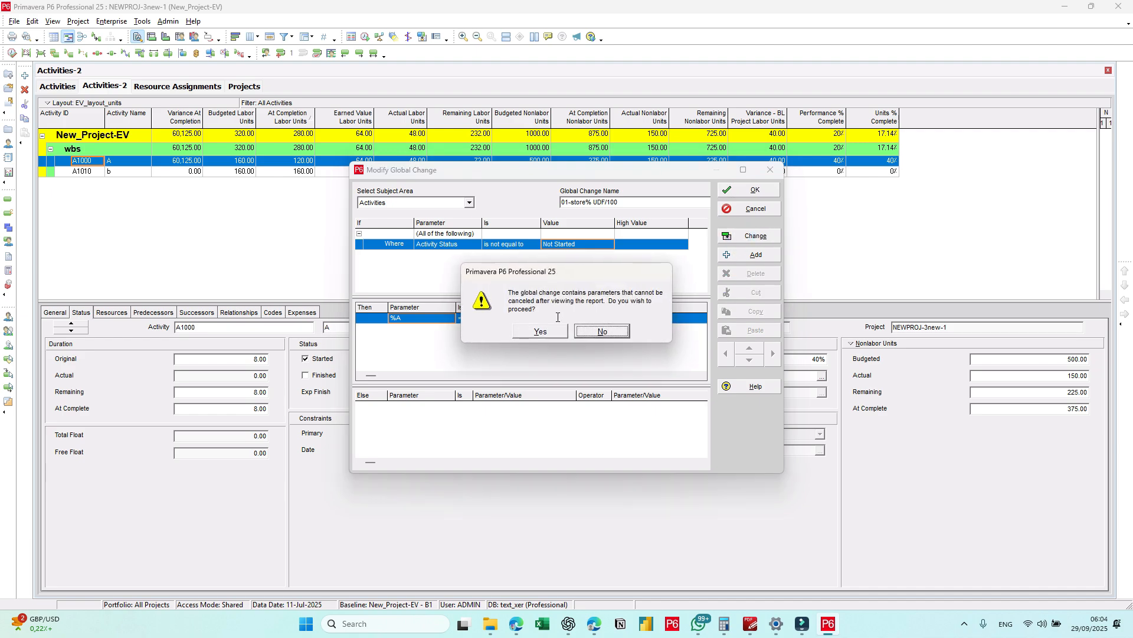
{"action": "left_click", "coordinate": [545, 333]}
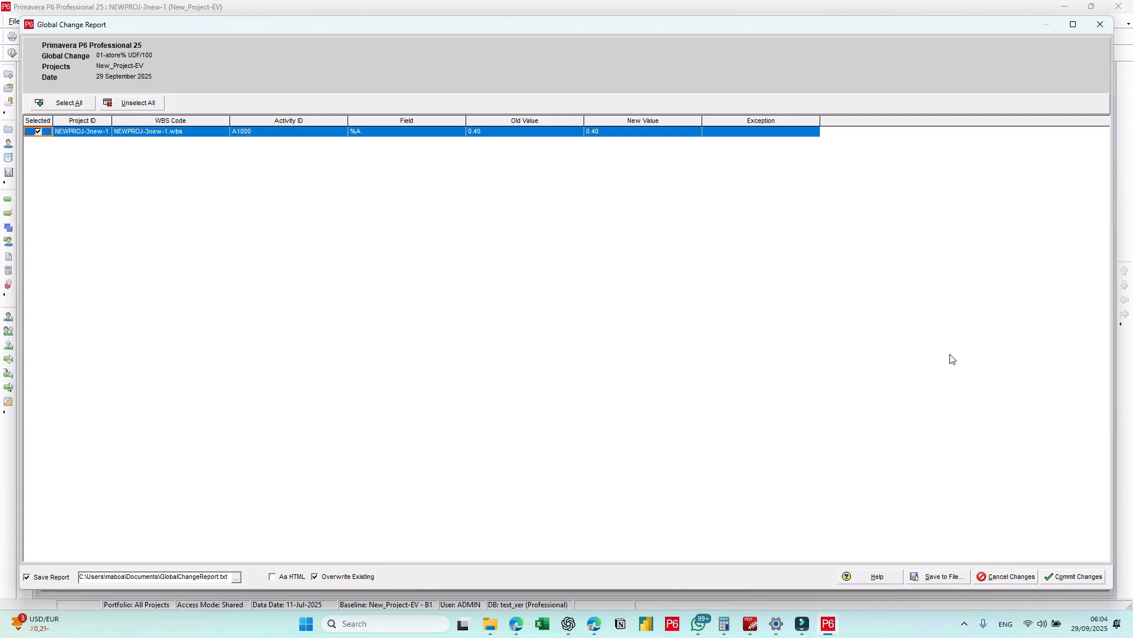
{"action": "left_click", "coordinate": [1099, 582]}
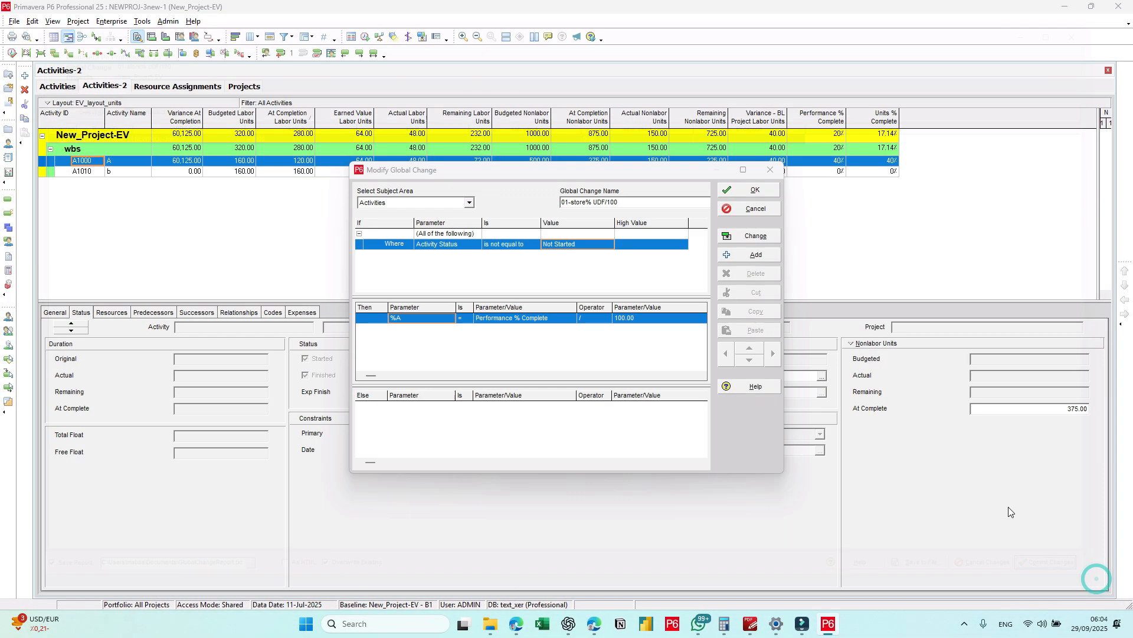
{"action": "left_click", "coordinate": [740, 191]}
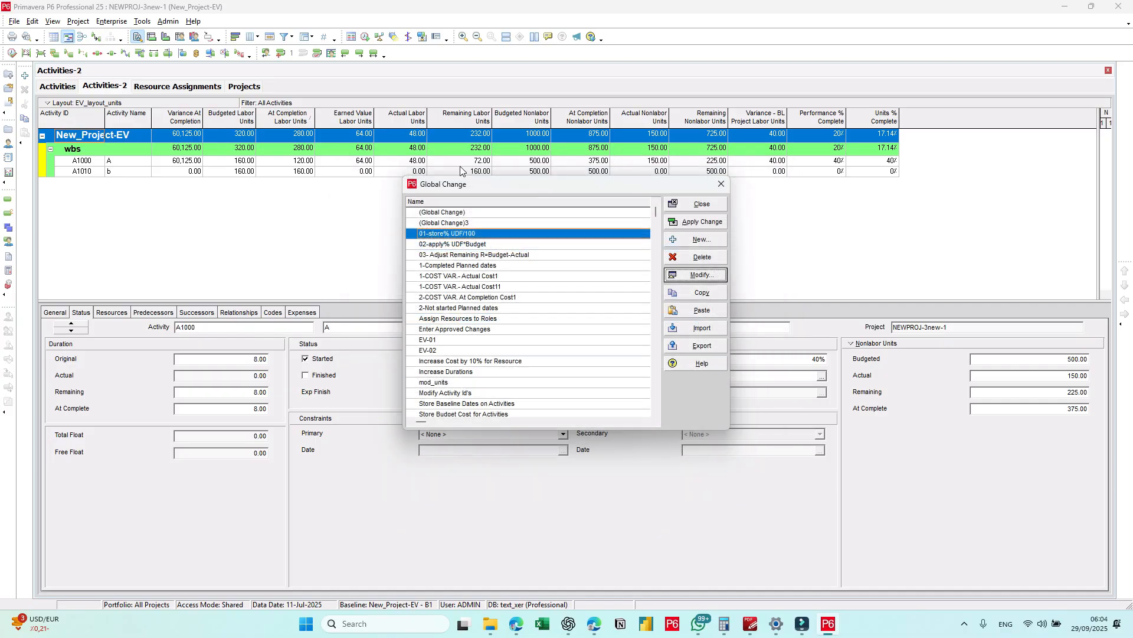
Step: Open the global change 02-apply% UDF*Budget for modification and check its Activity Resource Assignments subject area
{"action": "left_click", "coordinate": [466, 247]}
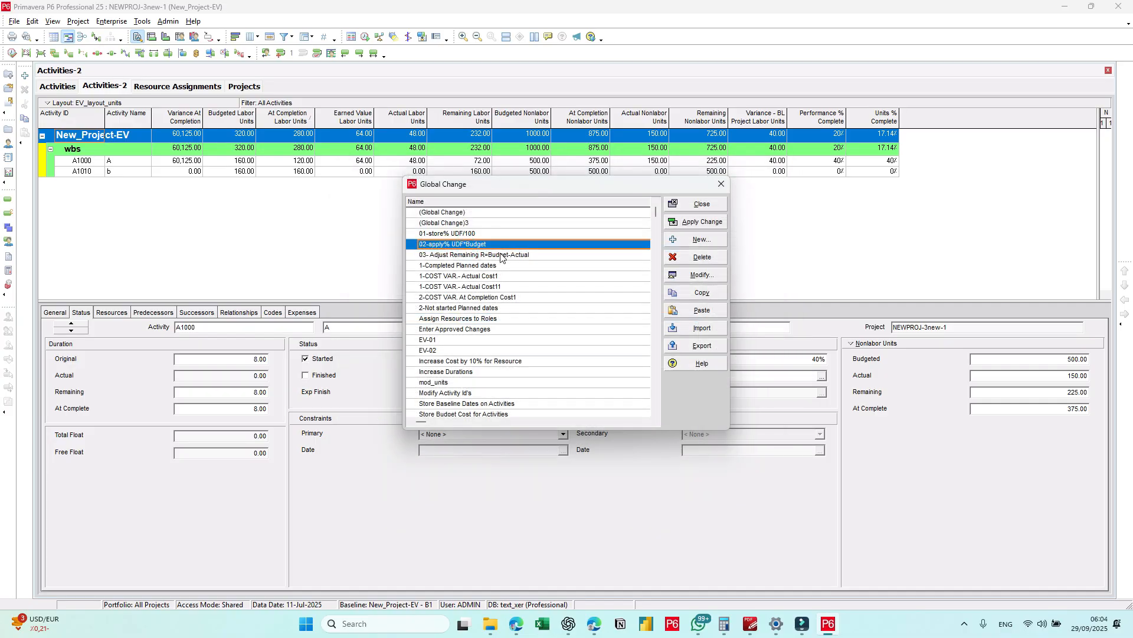
{"action": "left_click", "coordinate": [712, 273]}
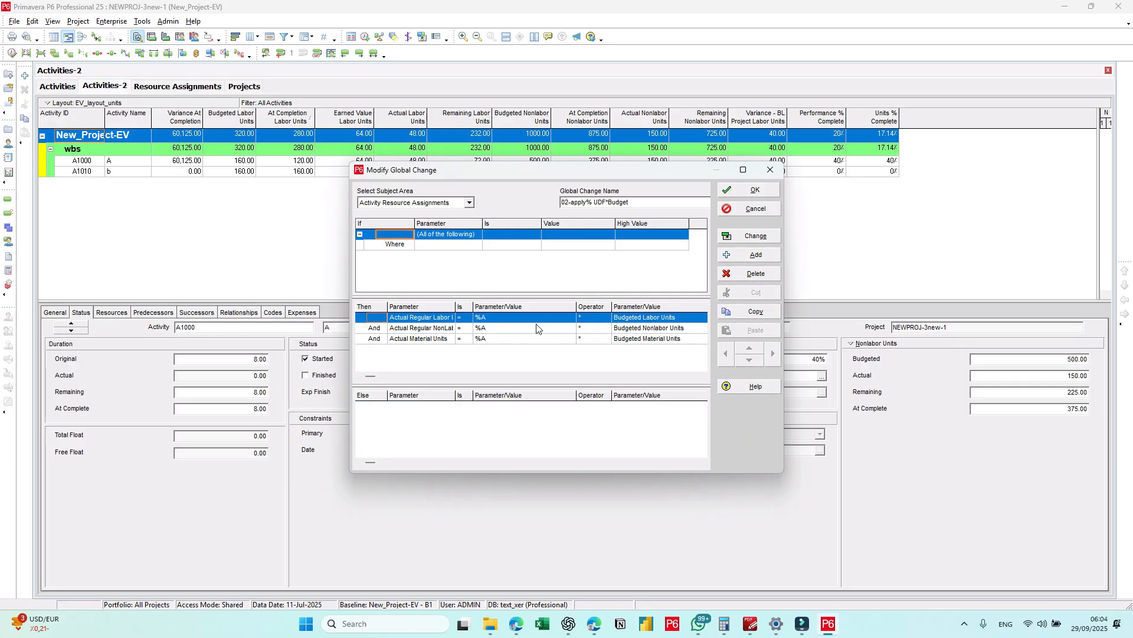
{"action": "left_click", "coordinate": [441, 203]}
{"action": "left_click", "coordinate": [440, 203]}
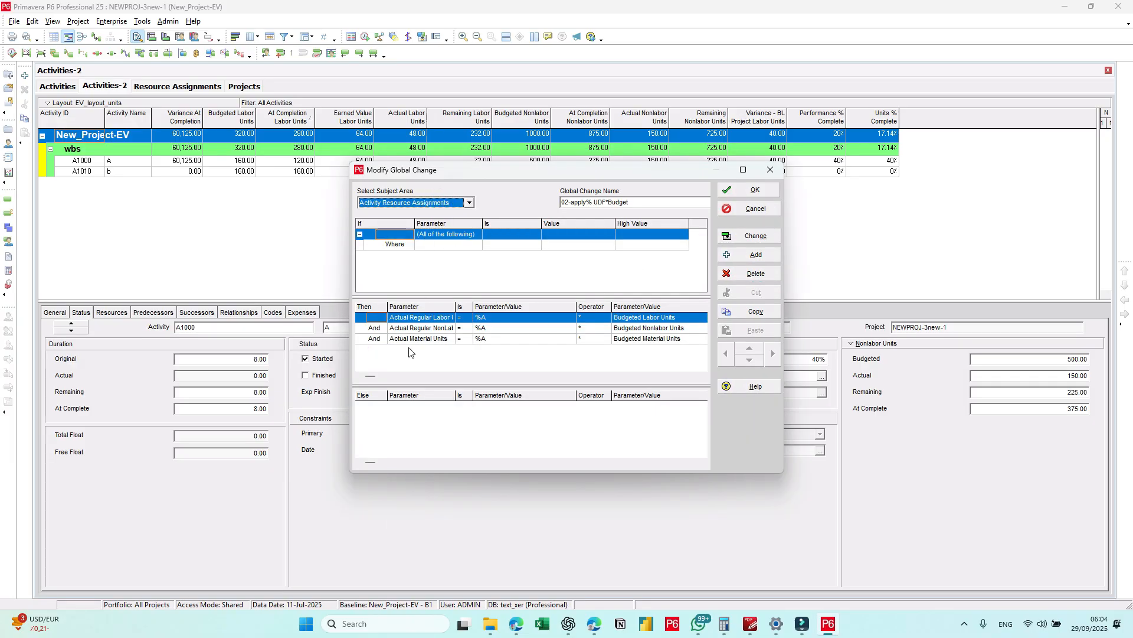
{"action": "left_click", "coordinate": [458, 252]}
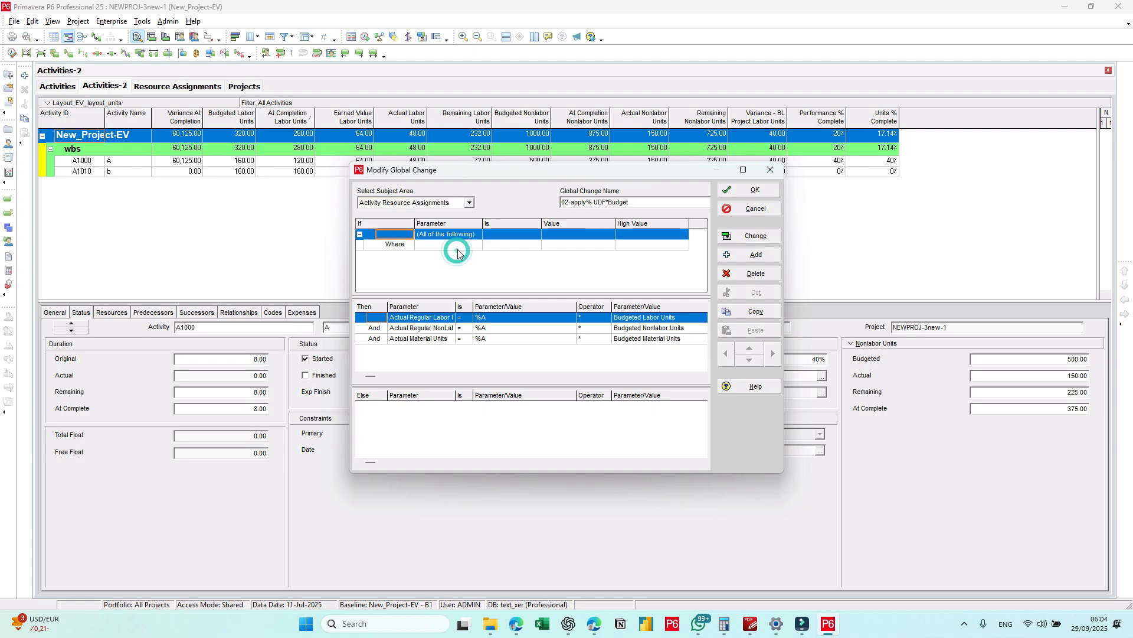
{"action": "left_click", "coordinate": [459, 247]}
{"action": "key", "text": "a"}
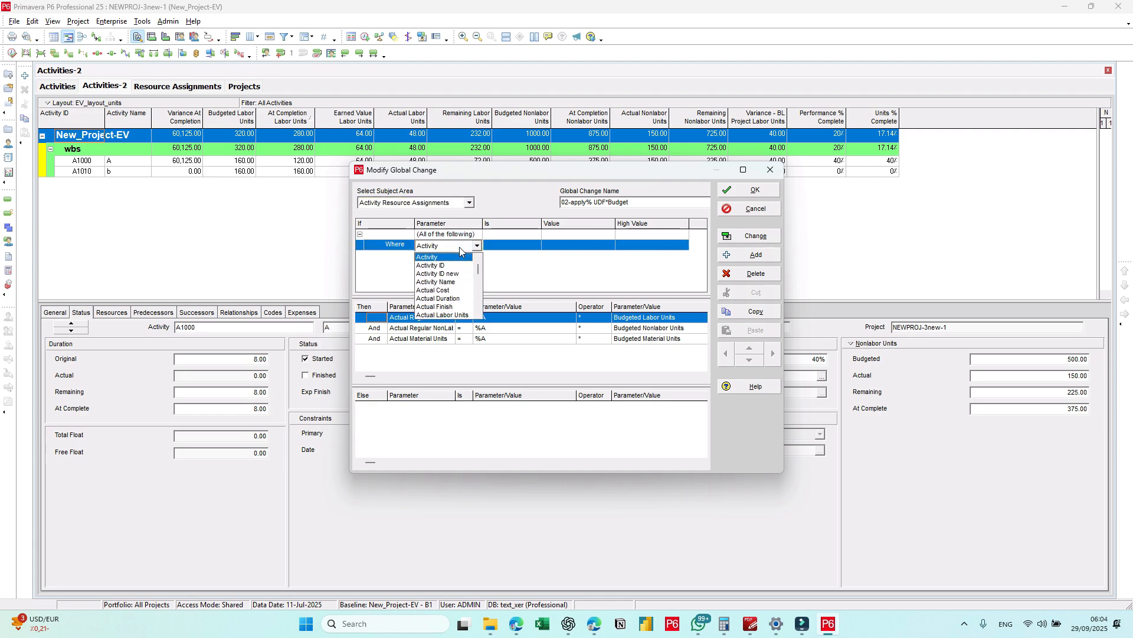
{"action": "key", "text": "Down"}
{"action": "key", "text": "Down"}
{"action": "key", "text": "Down"}
{"action": "key", "text": "Down"}
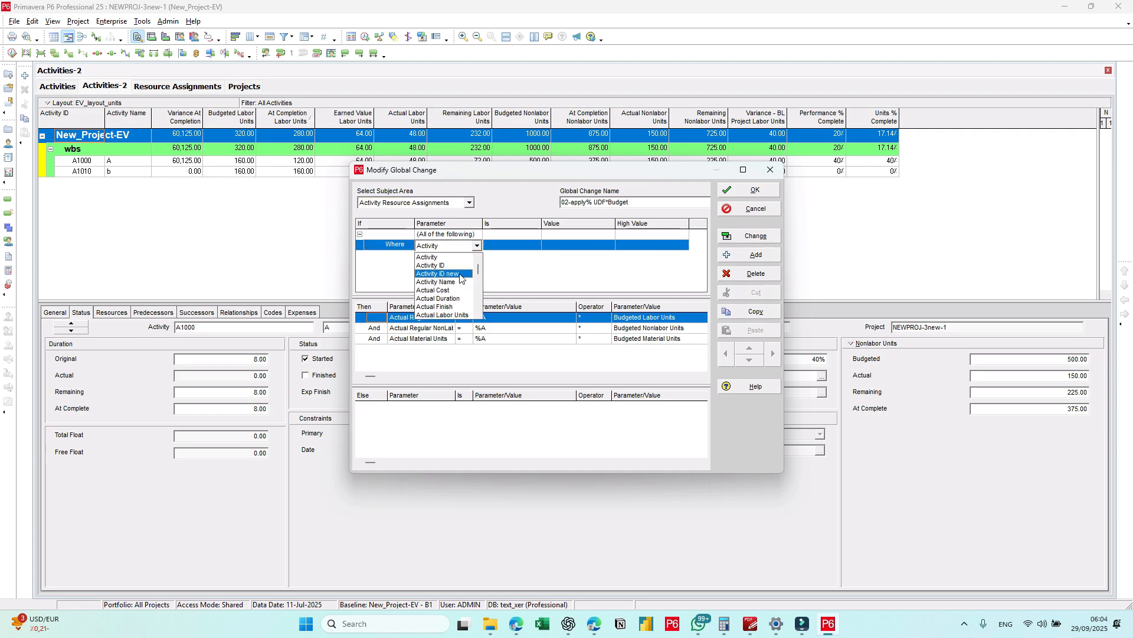
{"action": "scroll", "coordinate": [461, 293], "scroll_direction": "down", "scroll_amount": 4}
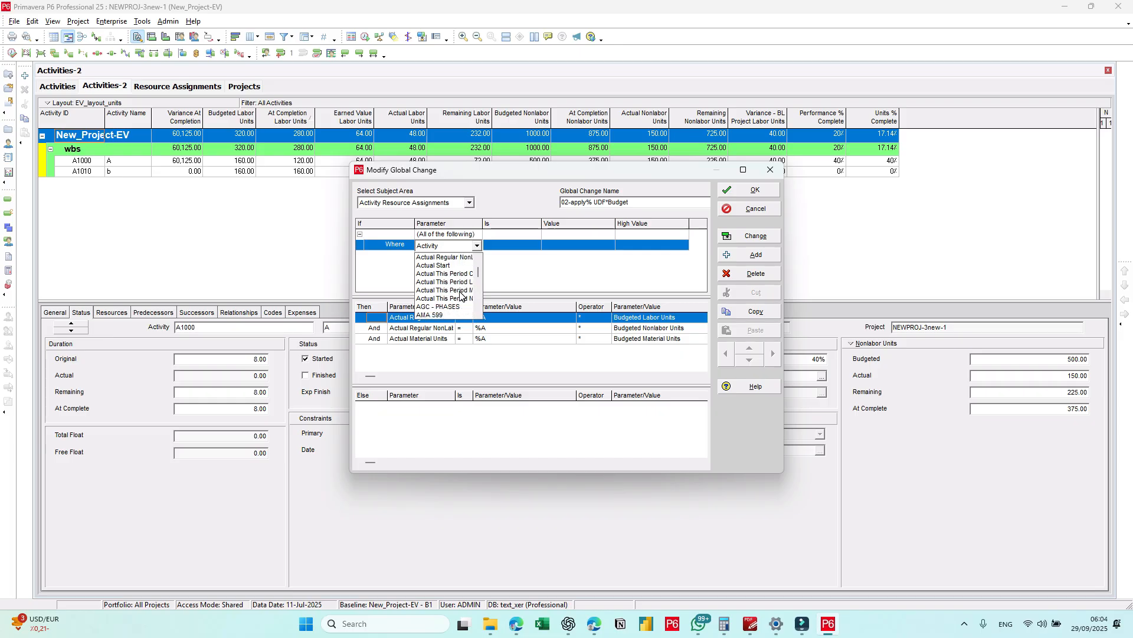
{"action": "scroll", "coordinate": [461, 295], "scroll_direction": "up", "scroll_amount": 5}
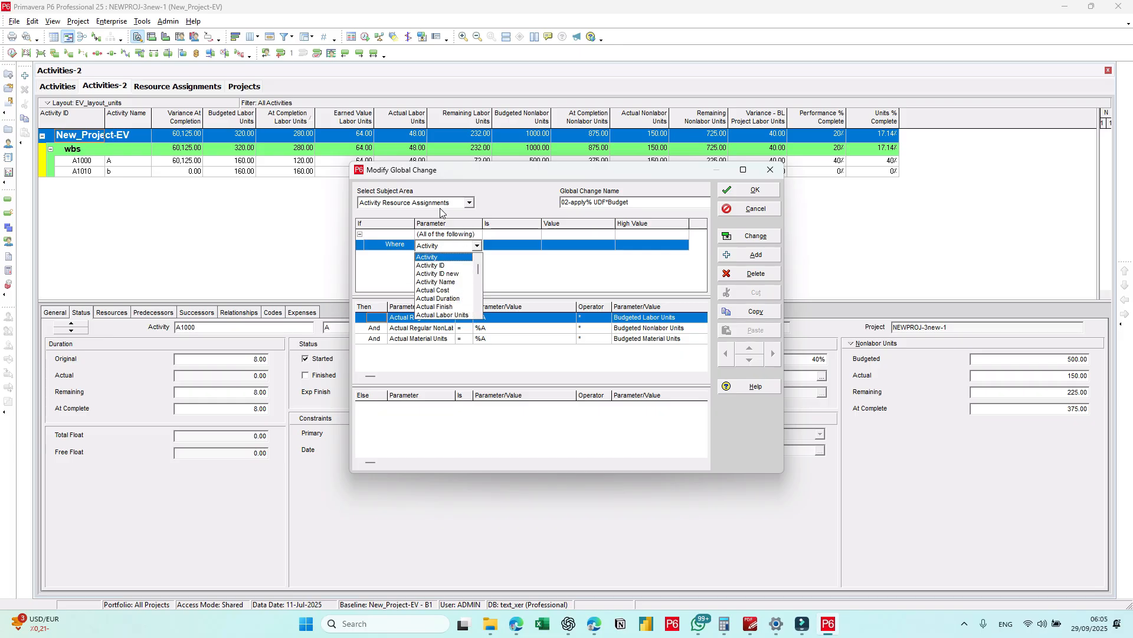
{"action": "left_click", "coordinate": [389, 271]}
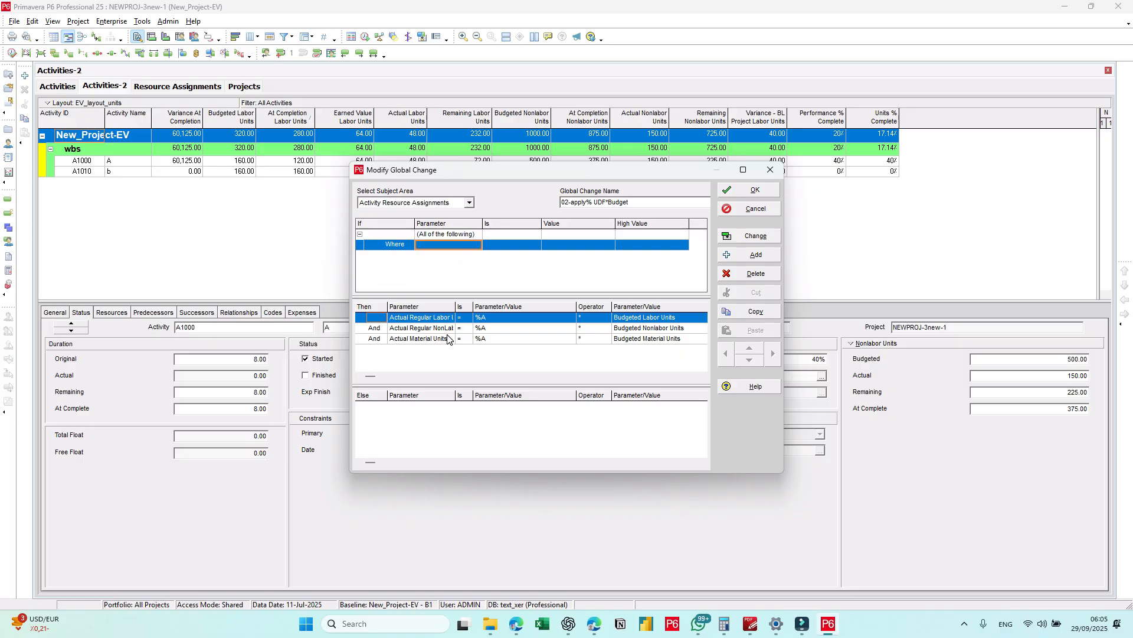
{"action": "key", "text": "Escape"}
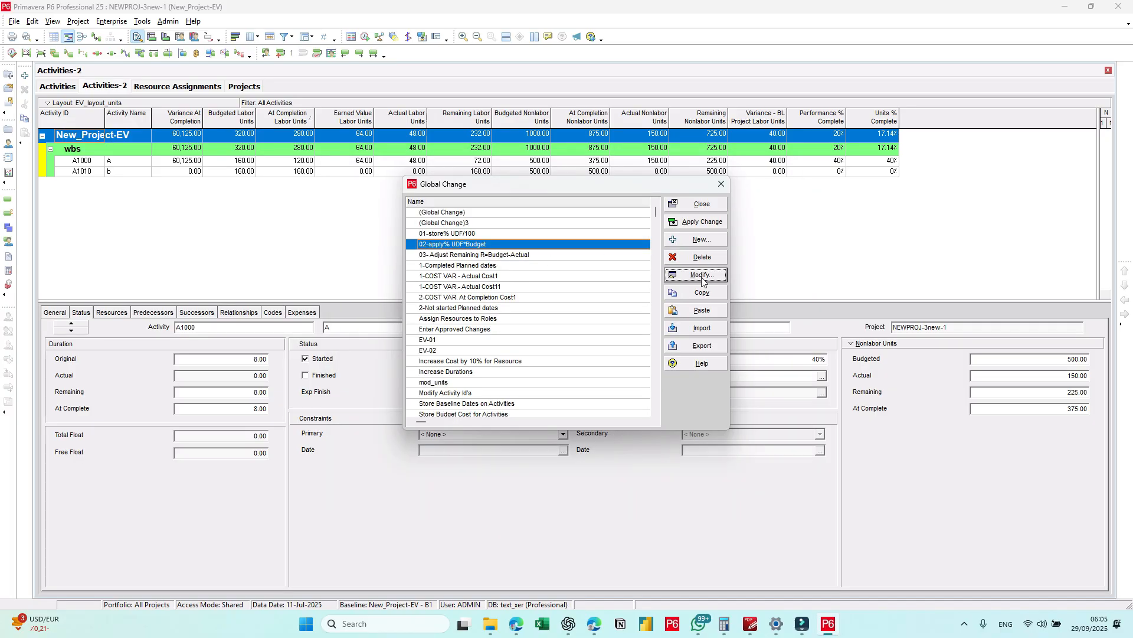
Step: Reopen 02-apply% UDF*Budget, widen its Parameter column and review the statements for actual regular labor, nonlabor and material units
{"action": "key", "text": "Return"}
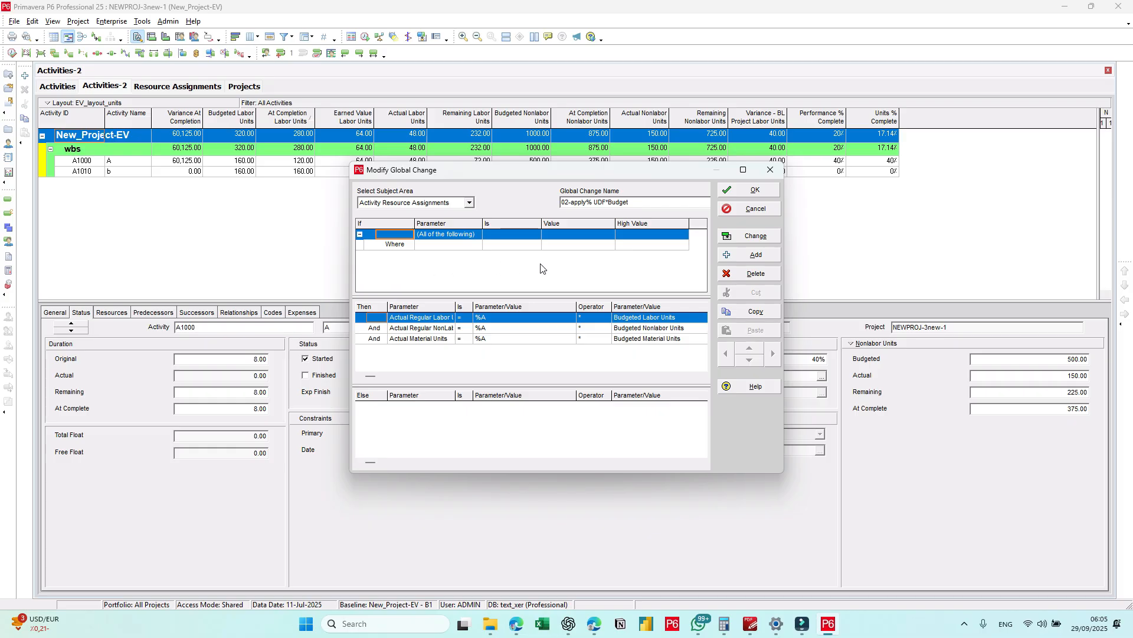
{"action": "left_click_drag", "start_coordinate": [457, 306], "coordinate": [464, 306]}
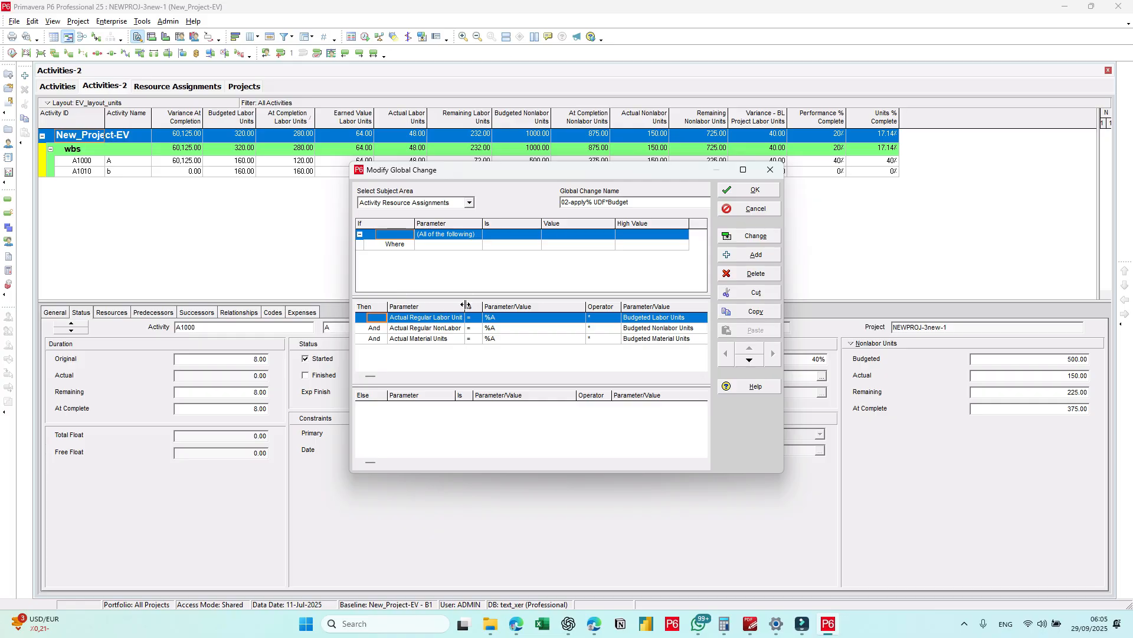
{"action": "left_click_drag", "start_coordinate": [464, 307], "coordinate": [490, 307]}
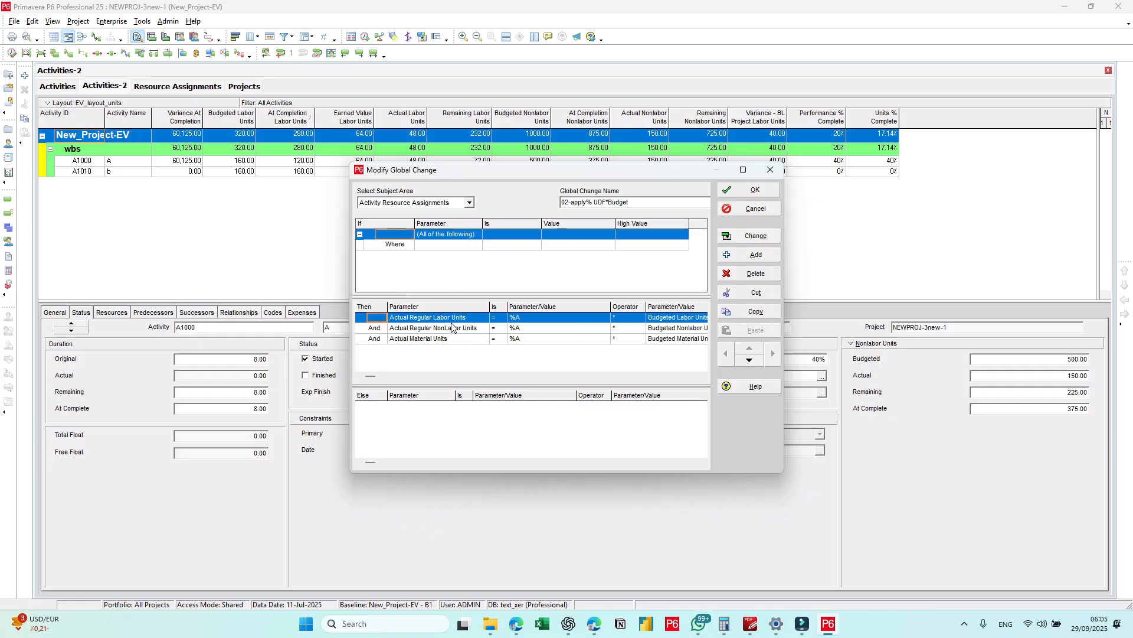
{"action": "left_click", "coordinate": [428, 329]}
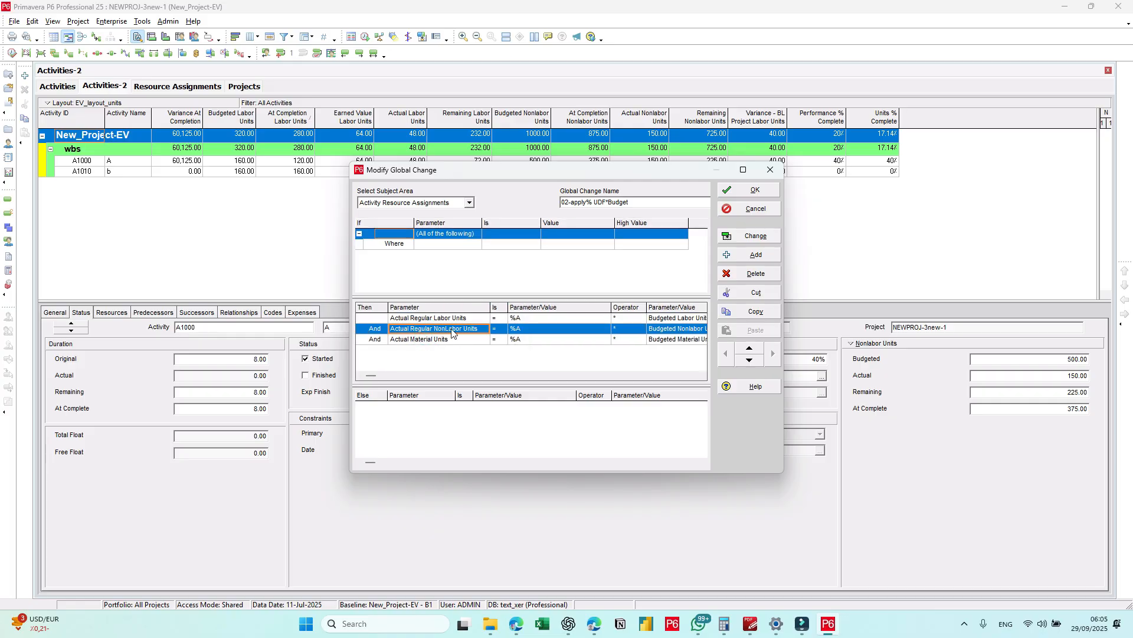
{"action": "left_click", "coordinate": [450, 340]}
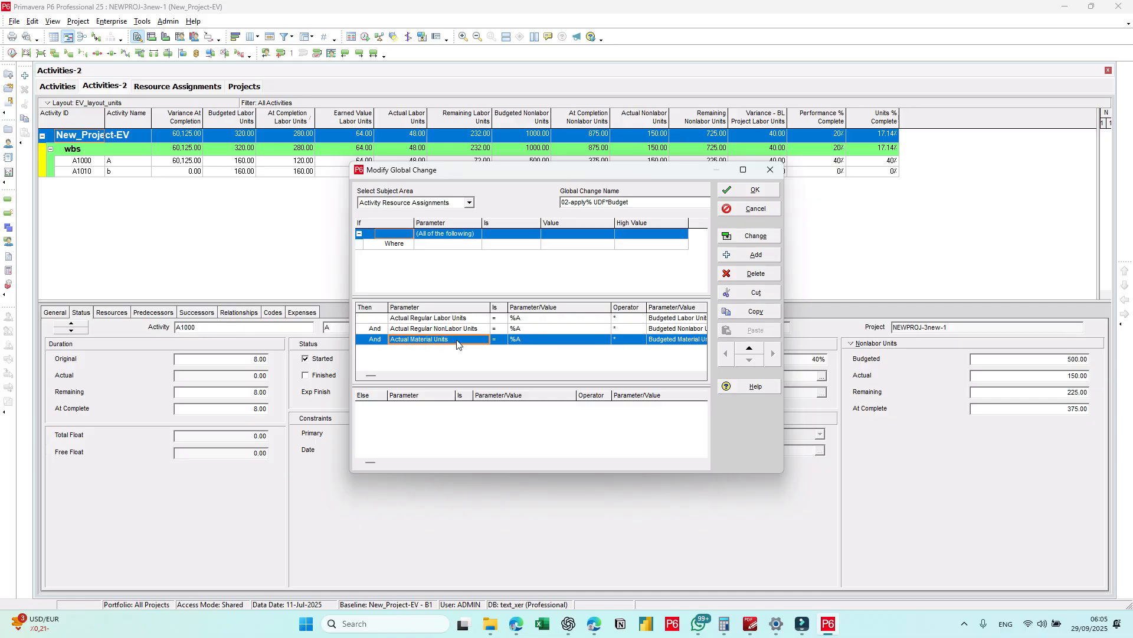
{"action": "left_click", "coordinate": [549, 328]}
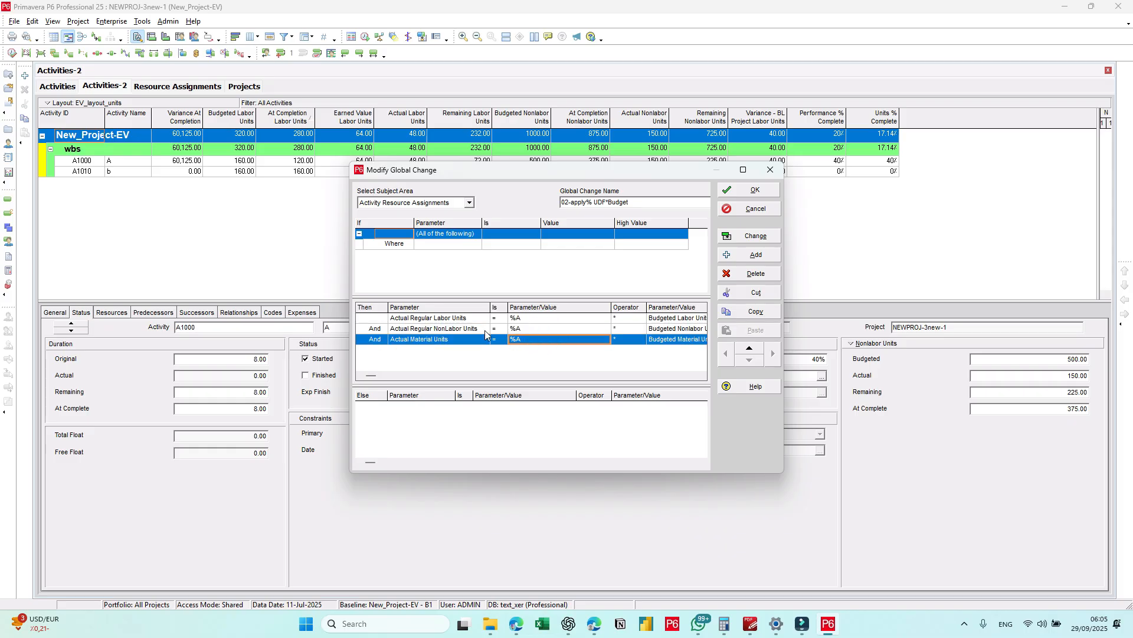
{"action": "left_click", "coordinate": [451, 330]}
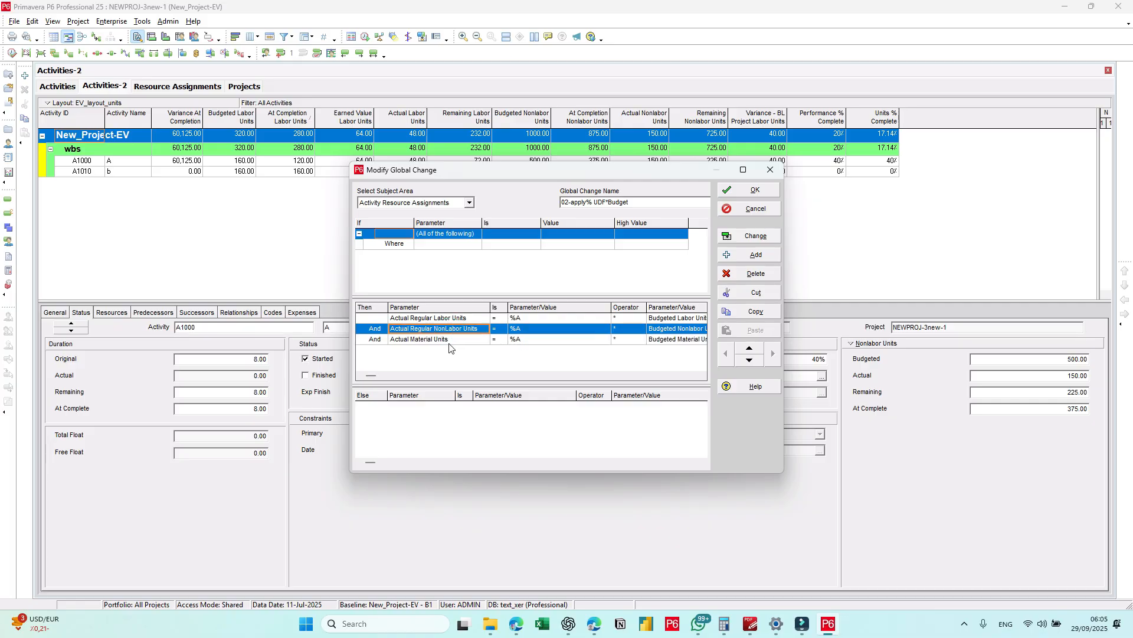
{"action": "left_click", "coordinate": [449, 342]}
{"action": "left_click", "coordinate": [541, 331]}
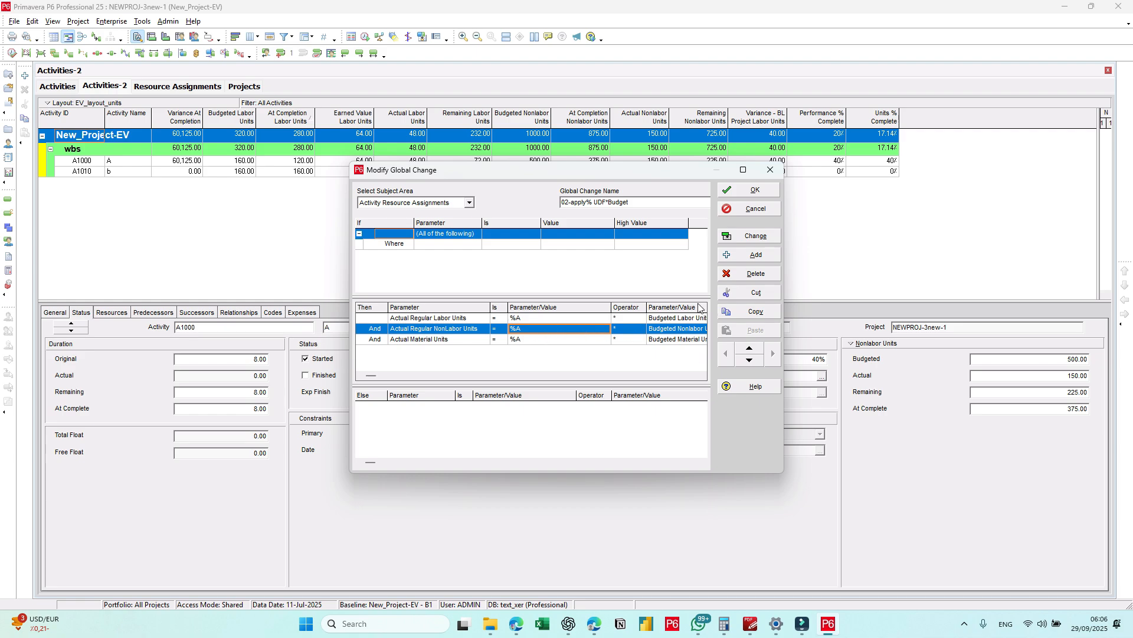
Step: Narrow the %A value column and review the budgeted labor, nonlabor and material units multiplied in each statement
{"action": "left_click_drag", "start_coordinate": [611, 307], "coordinate": [566, 308]}
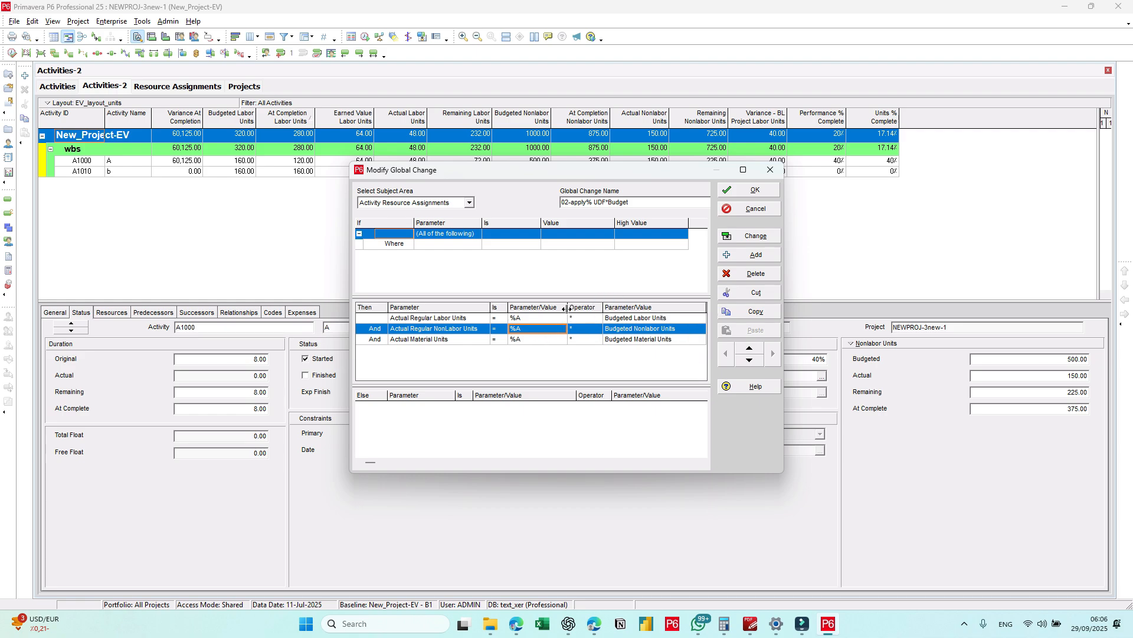
{"action": "left_click", "coordinate": [664, 320]}
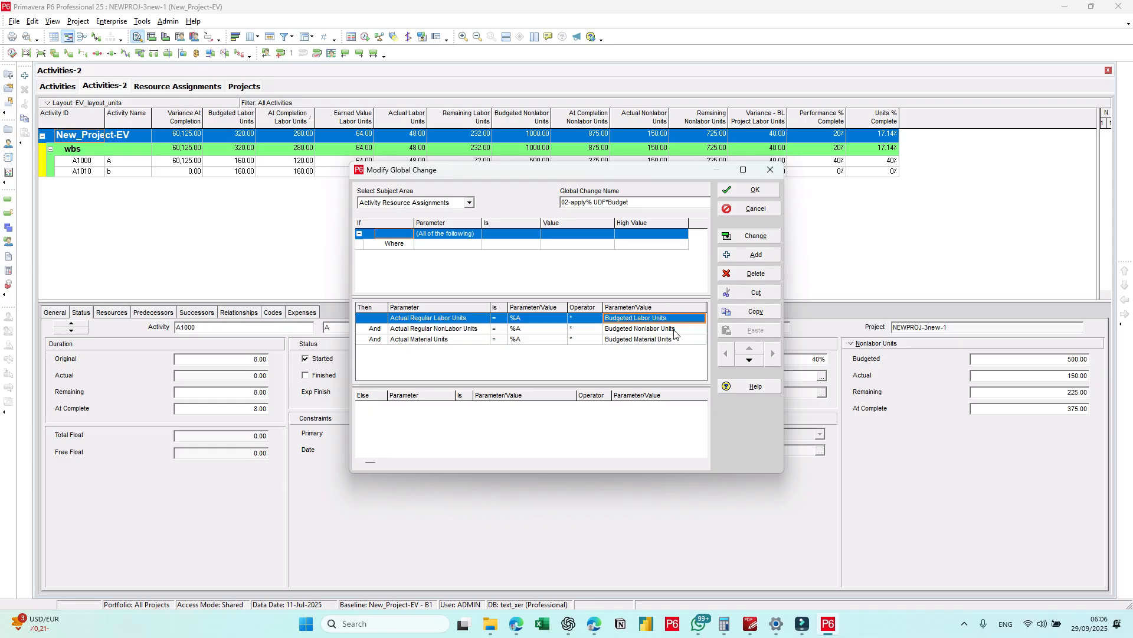
{"action": "left_click", "coordinate": [672, 330]}
{"action": "left_click", "coordinate": [672, 340]}
{"action": "left_click", "coordinate": [665, 319]}
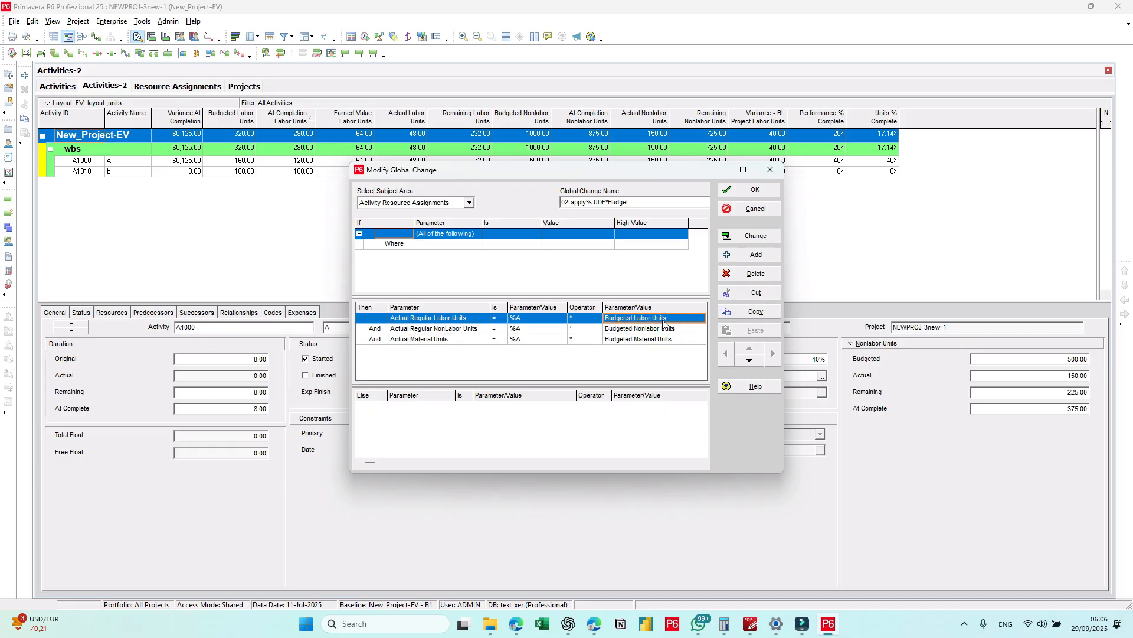
Step: Run 02-apply% UDF*Budget, commit its changes and close the global change list
{"action": "left_click", "coordinate": [769, 237]}
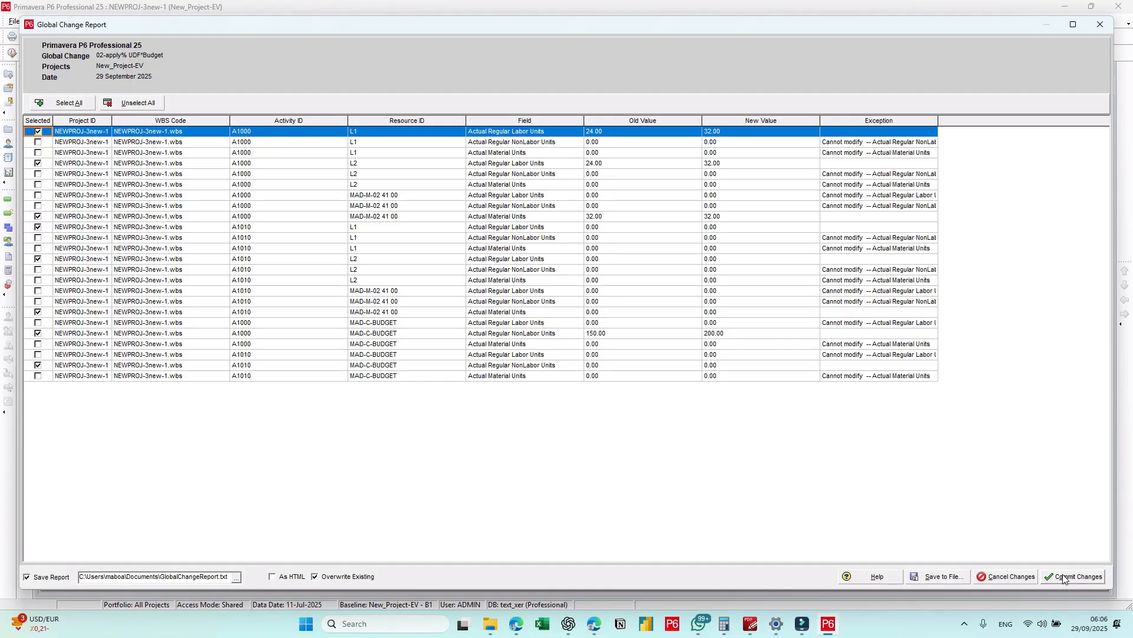
{"action": "left_click", "coordinate": [1064, 577]}
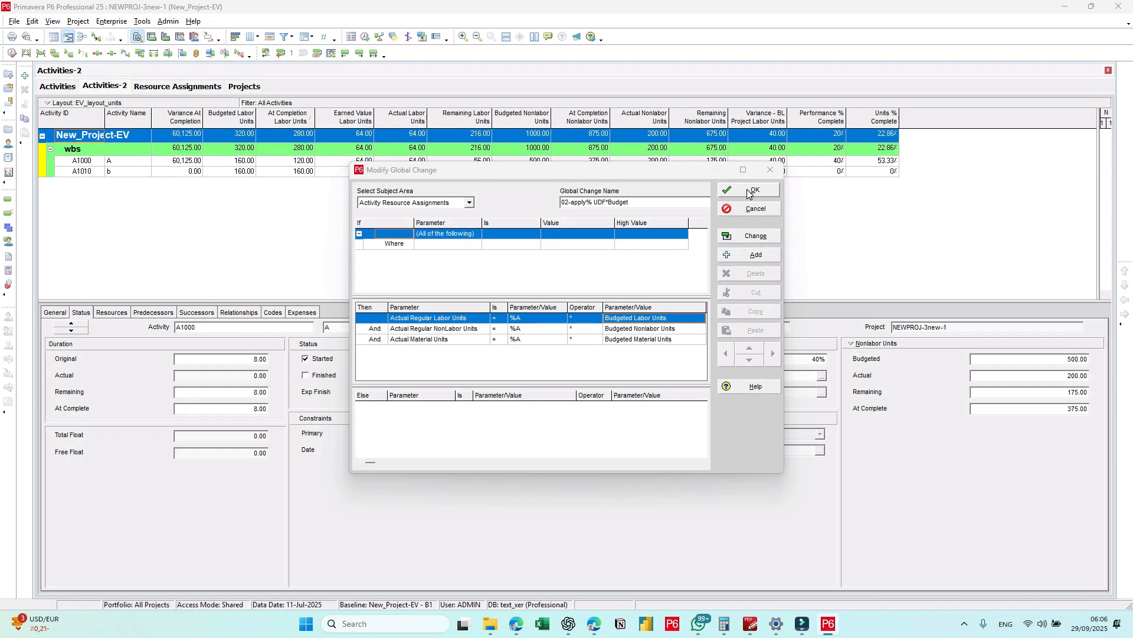
{"action": "left_click", "coordinate": [749, 191]}
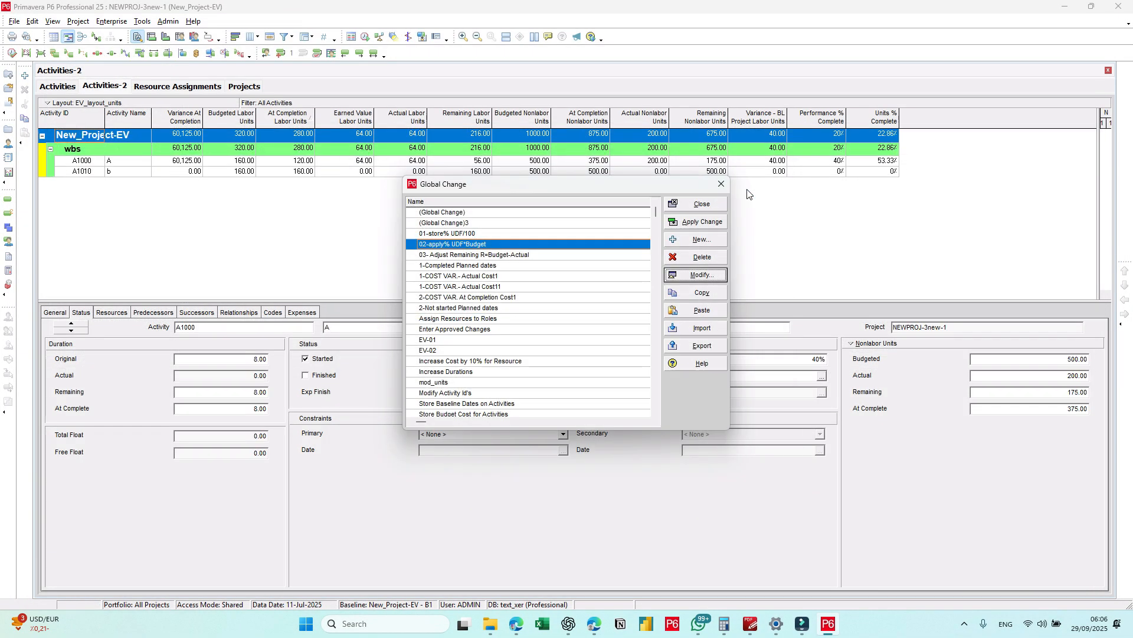
{"action": "left_click", "coordinate": [685, 203]}
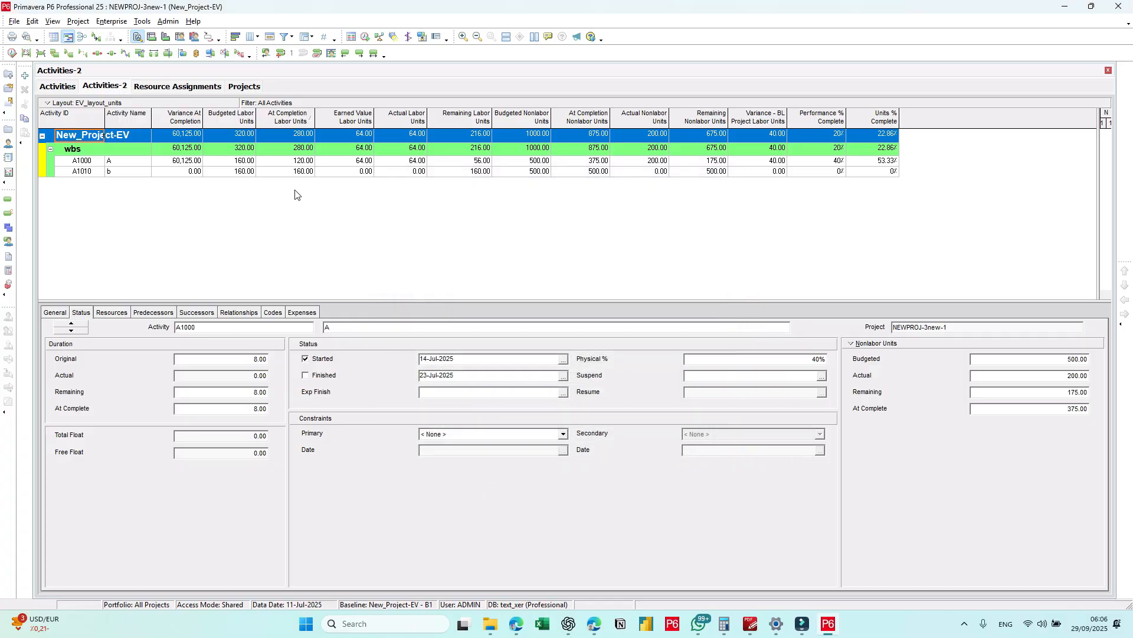
Step: Compare earned value cost with actual total cost in the Activities cost layout and return to Activities-2
{"action": "left_click", "coordinate": [56, 86]}
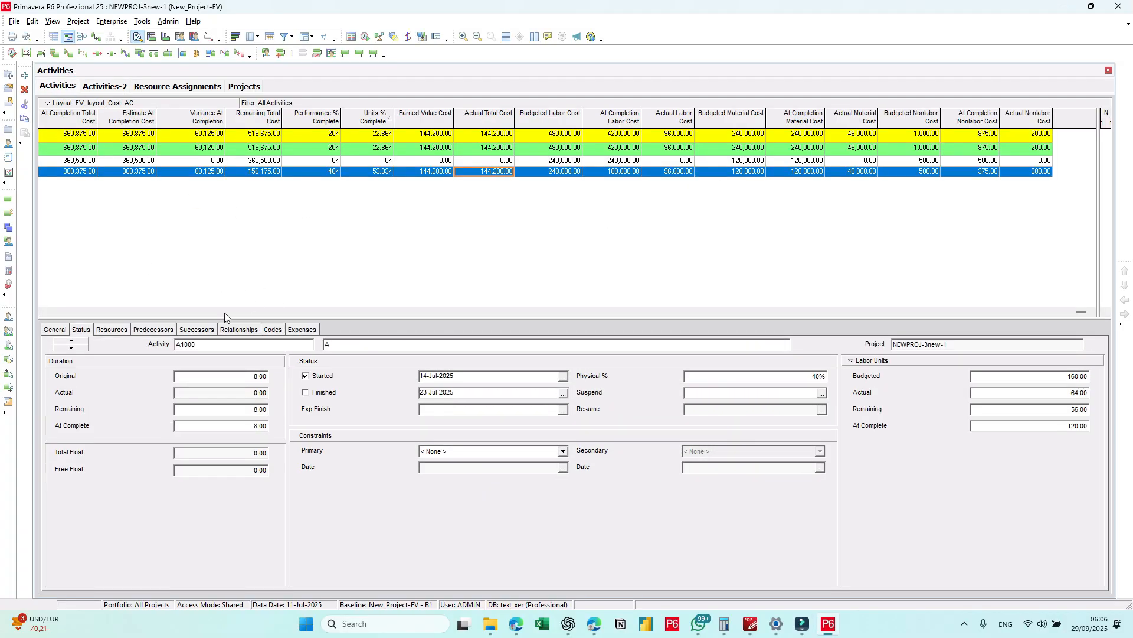
{"action": "left_click", "coordinate": [48, 311]}
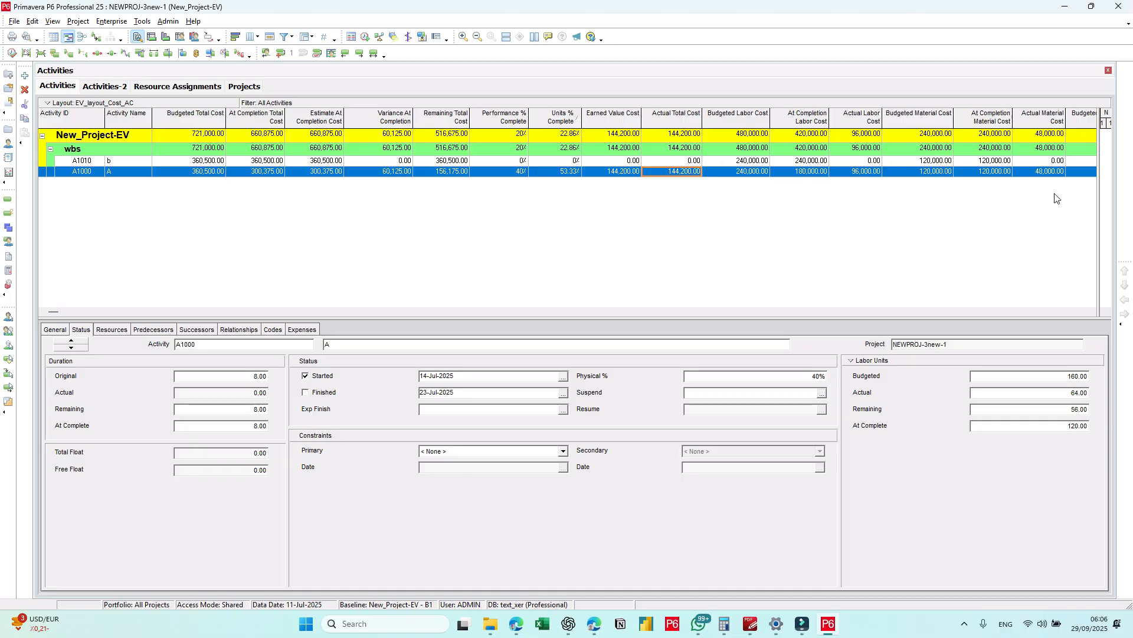
{"action": "left_click", "coordinate": [114, 87]}
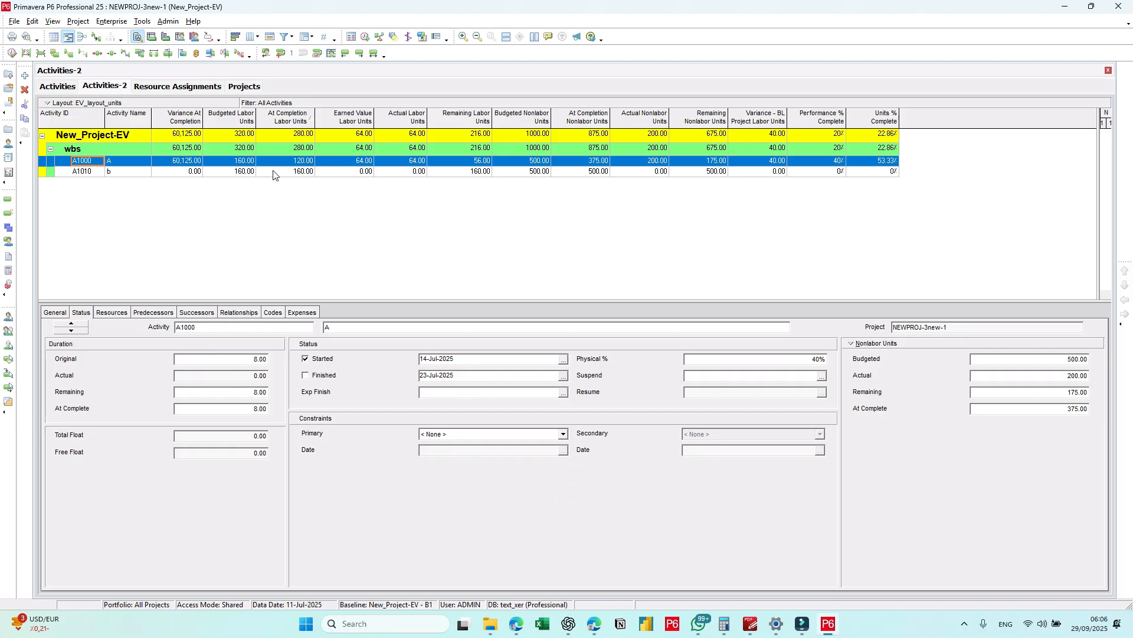
Step: Open global change 03- Adjust Remaining R=Budget-Actual and review its subject area and its remaining labor and nonlabor units statements
{"action": "left_click", "coordinate": [142, 21]}
{"action": "left_click", "coordinate": [167, 72]}
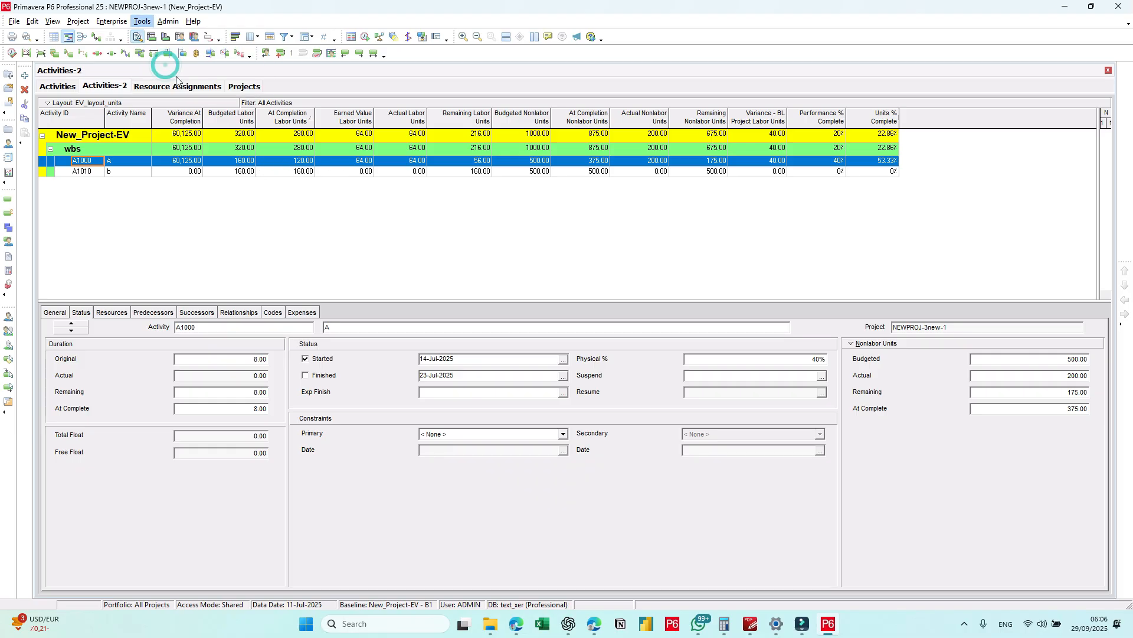
{"action": "left_click", "coordinate": [501, 247]}
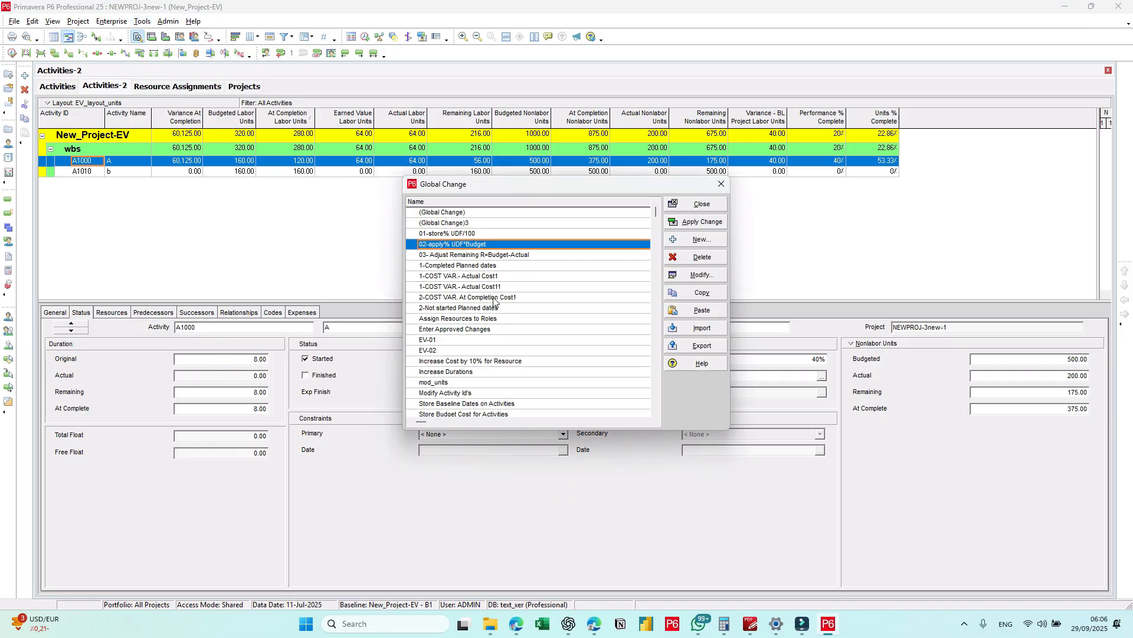
{"action": "left_click", "coordinate": [446, 256]}
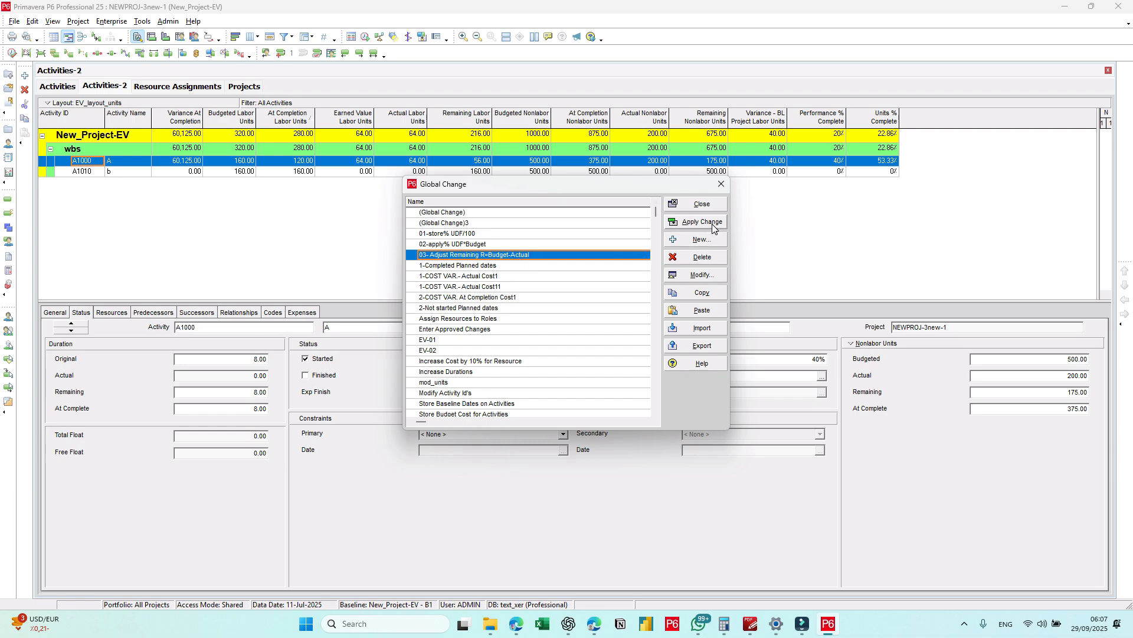
{"action": "left_click", "coordinate": [703, 275]}
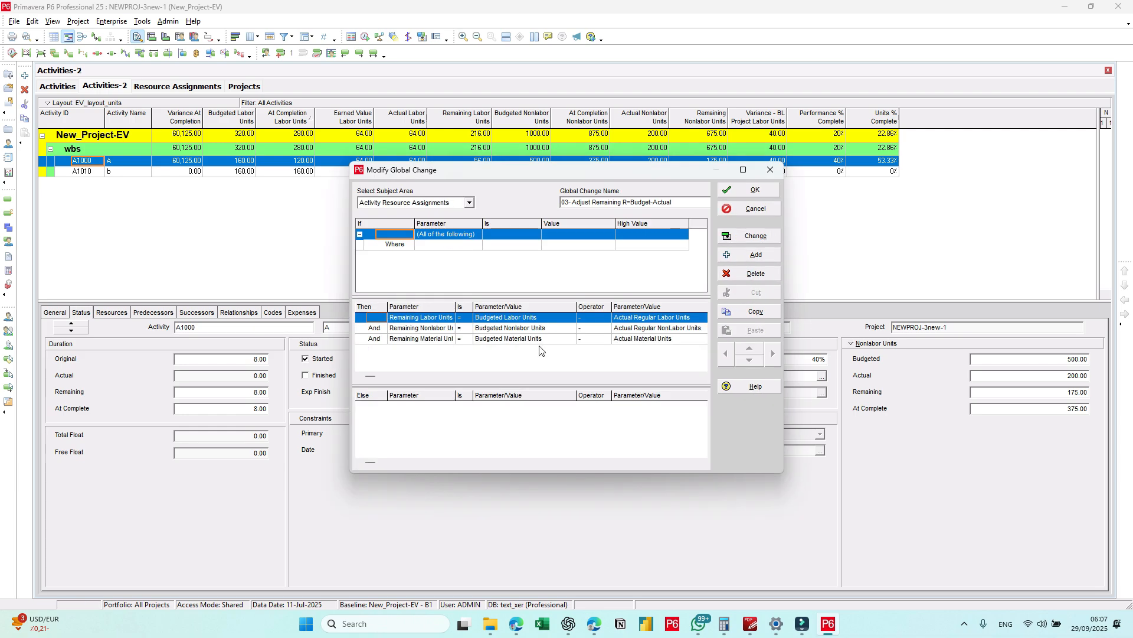
{"action": "left_click", "coordinate": [435, 199]}
{"action": "left_click", "coordinate": [434, 198]}
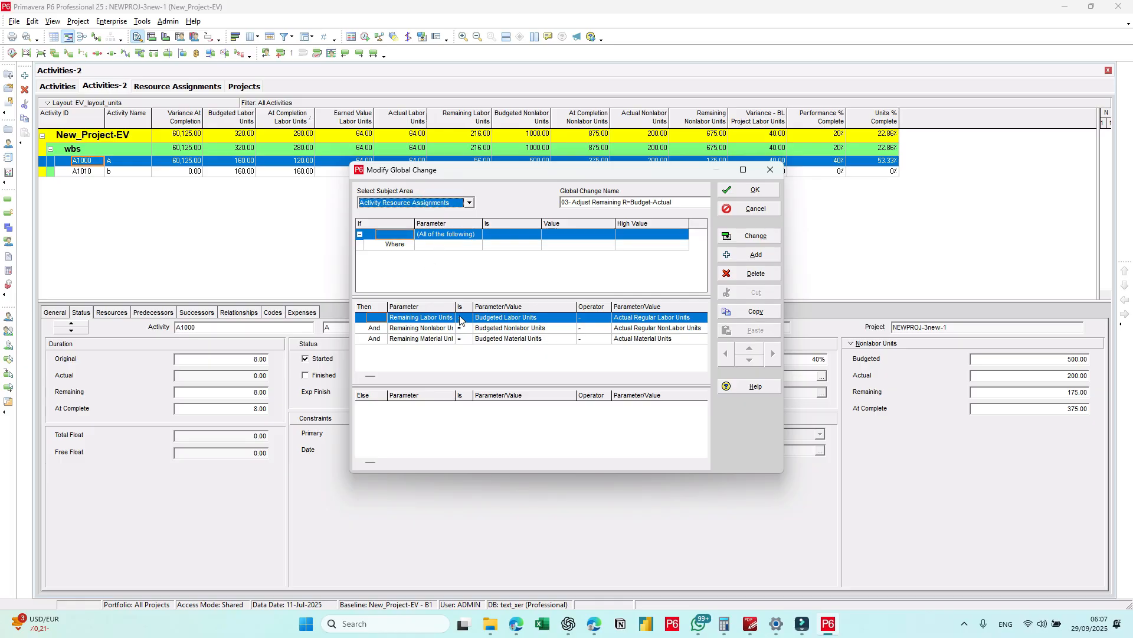
{"action": "left_click_drag", "start_coordinate": [455, 308], "coordinate": [467, 307]}
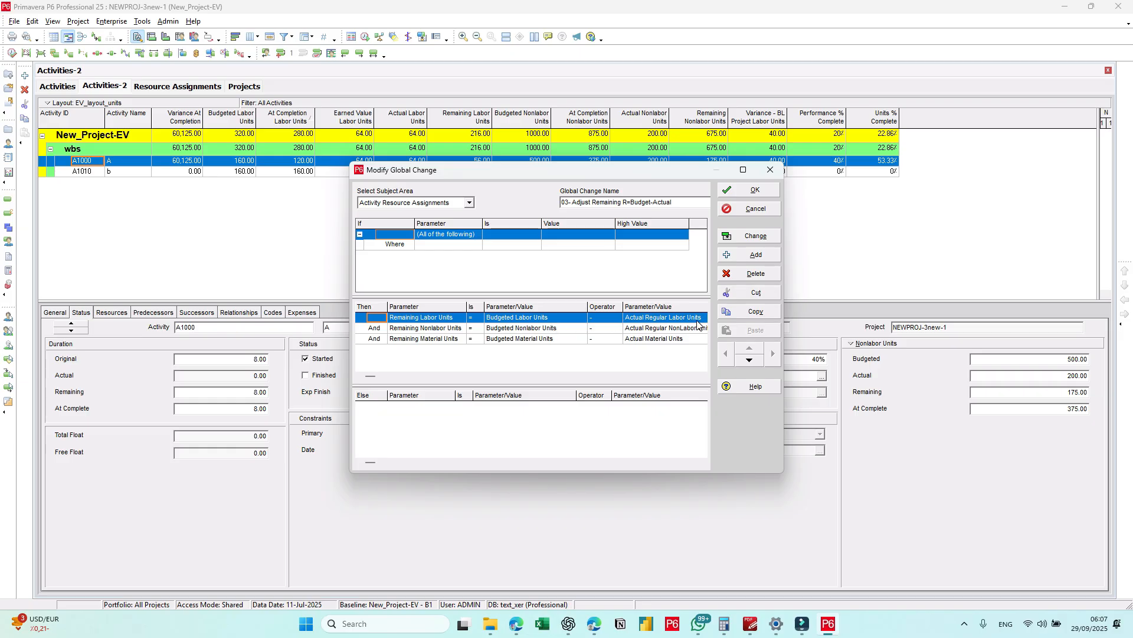
{"action": "left_click", "coordinate": [424, 331]}
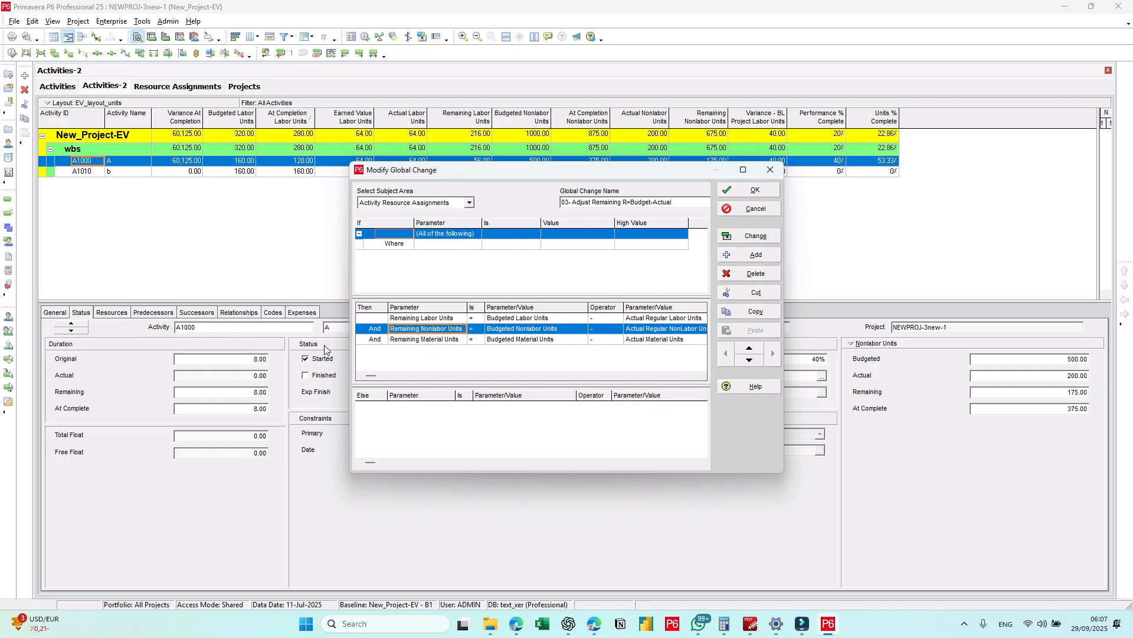
{"action": "left_click", "coordinate": [758, 190]}
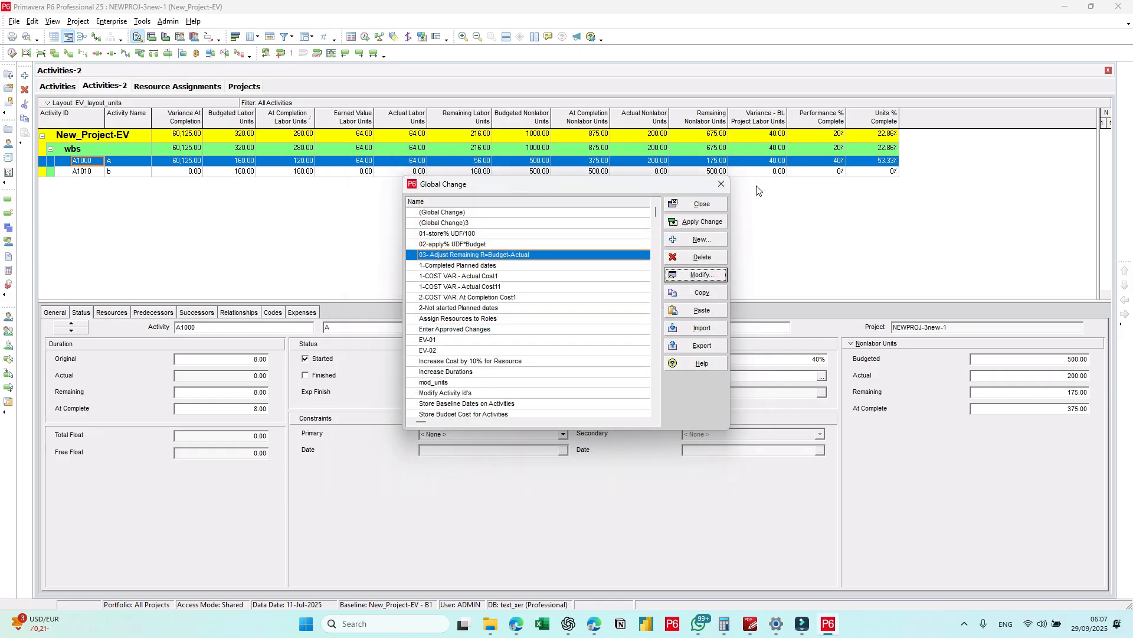
Step: Reopen 03- Adjust Remaining R=Budget-Actual, widen its Parameter column, review the remaining material units statement and leave without changes
{"action": "left_click", "coordinate": [701, 275]}
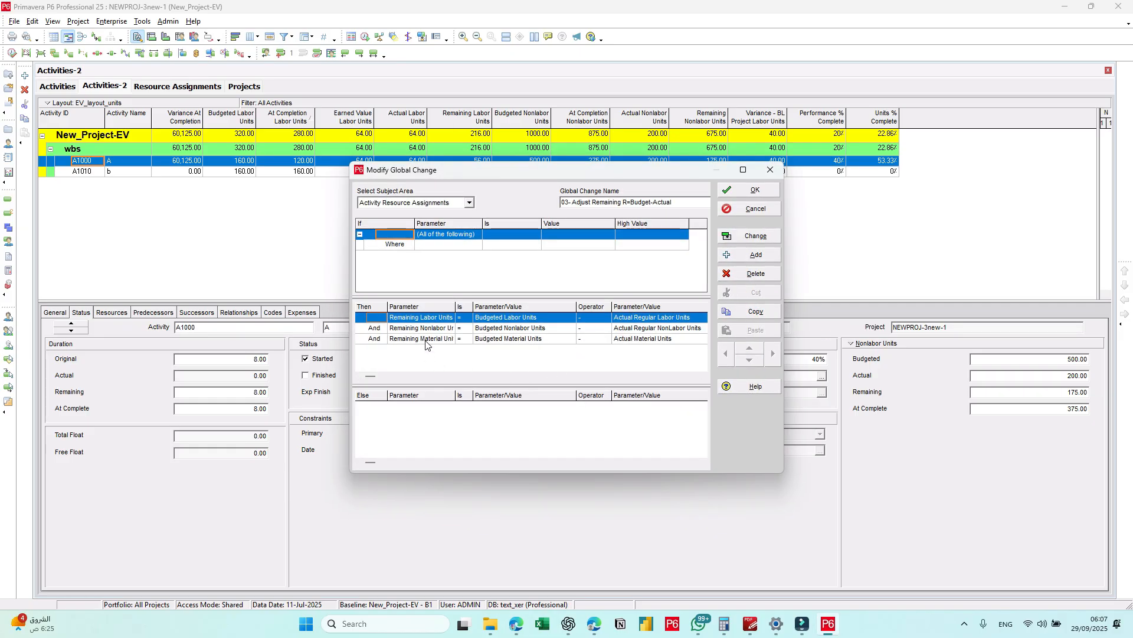
{"action": "left_click_drag", "start_coordinate": [458, 307], "coordinate": [475, 307]}
{"action": "left_click", "coordinate": [443, 341]}
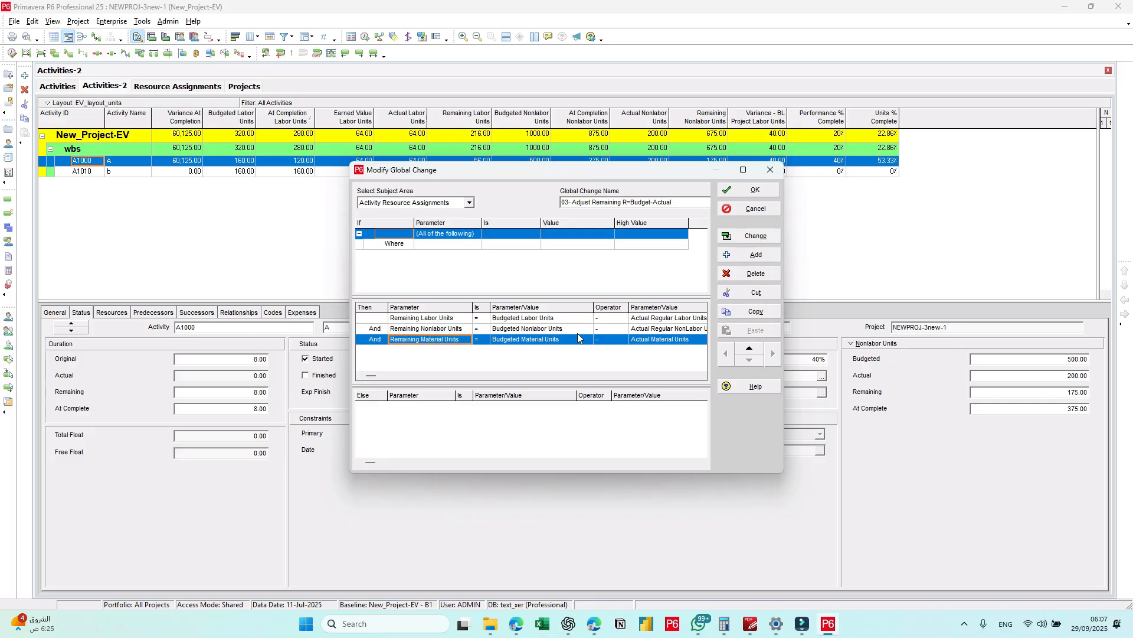
{"action": "left_click", "coordinate": [755, 207]}
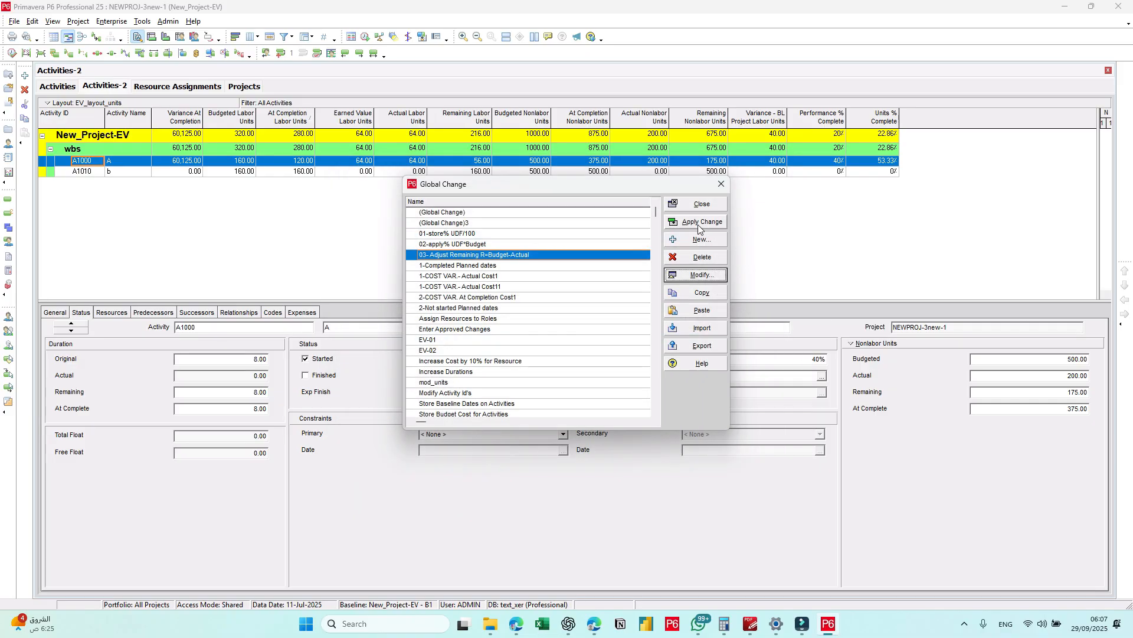
Step: Run 03- Adjust Remaining R=Budget-Actual, commit its changes and close the global change list
{"action": "left_click", "coordinate": [698, 224]}
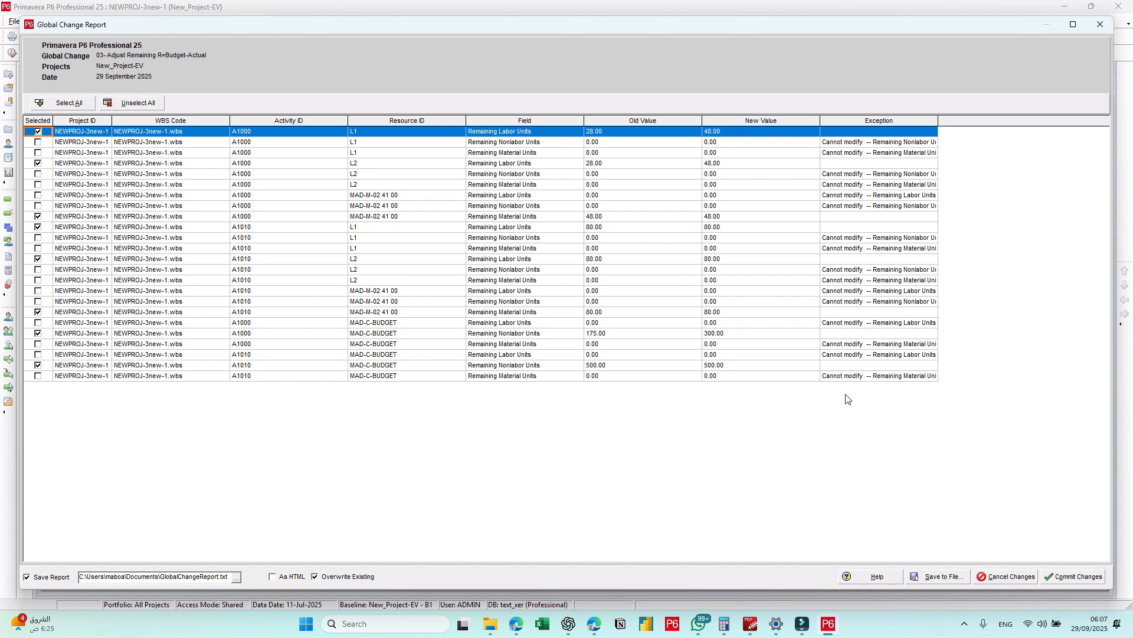
{"action": "left_click", "coordinate": [1060, 578]}
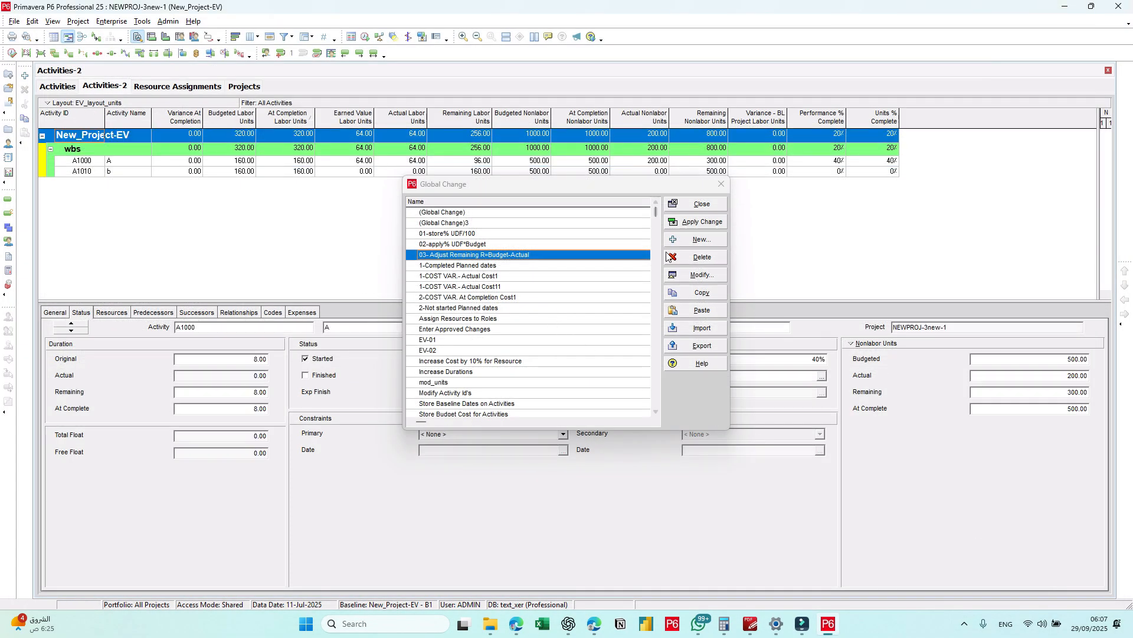
{"action": "left_click", "coordinate": [691, 205]}
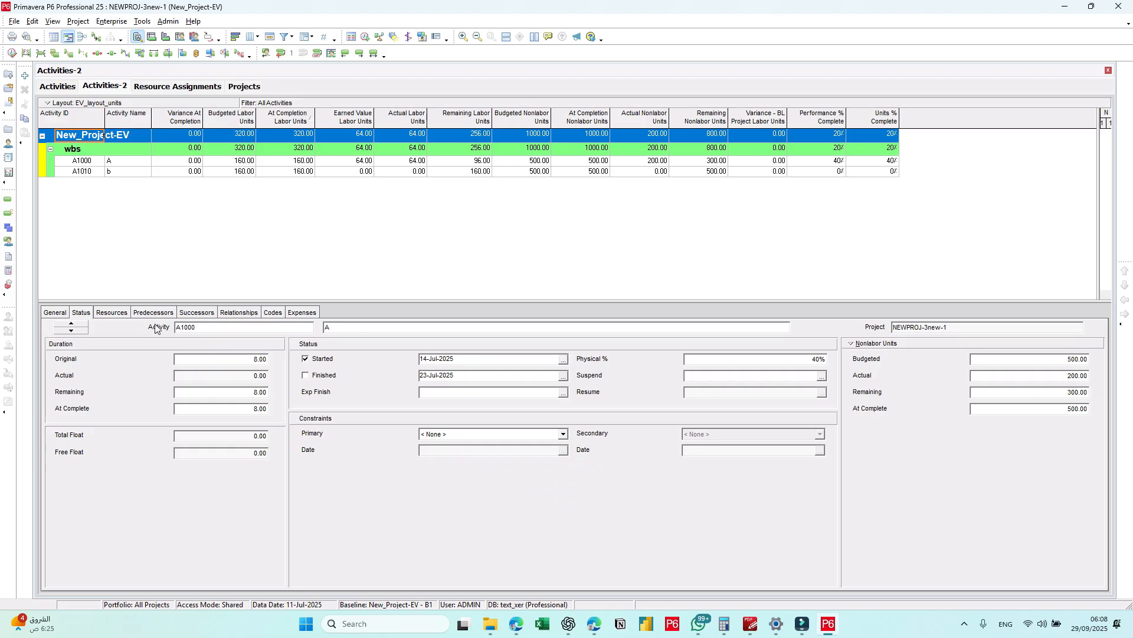
Step: Examine the budgeted, actual and remaining units of each resource assigned to activity A1000
{"action": "left_click", "coordinate": [112, 313]}
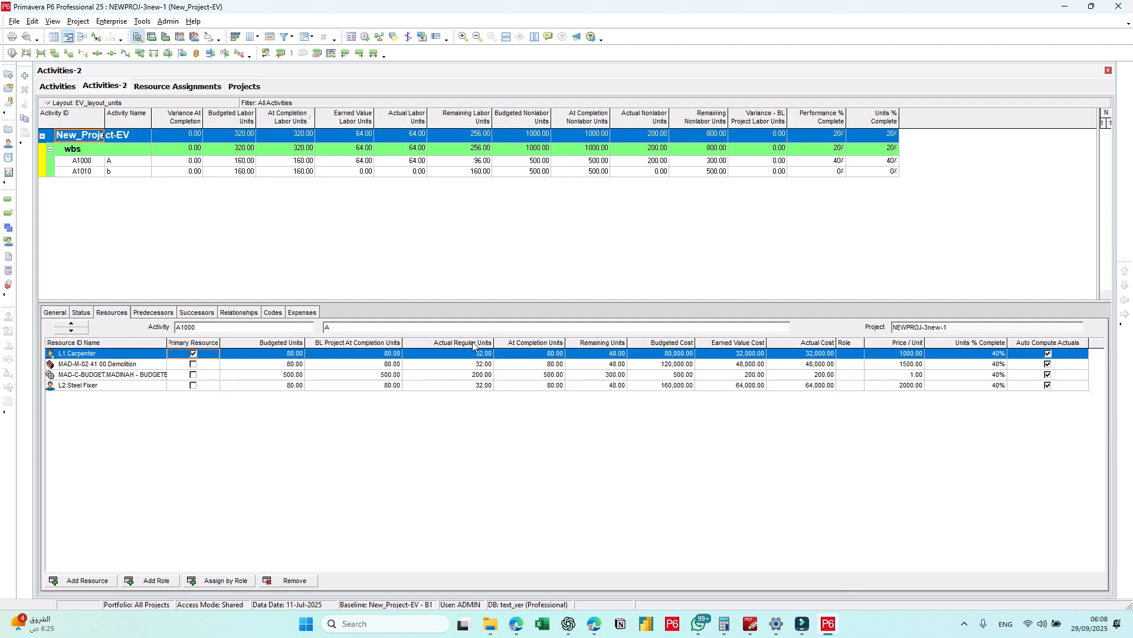
{"action": "left_click", "coordinate": [475, 364]}
{"action": "left_click", "coordinate": [471, 374]}
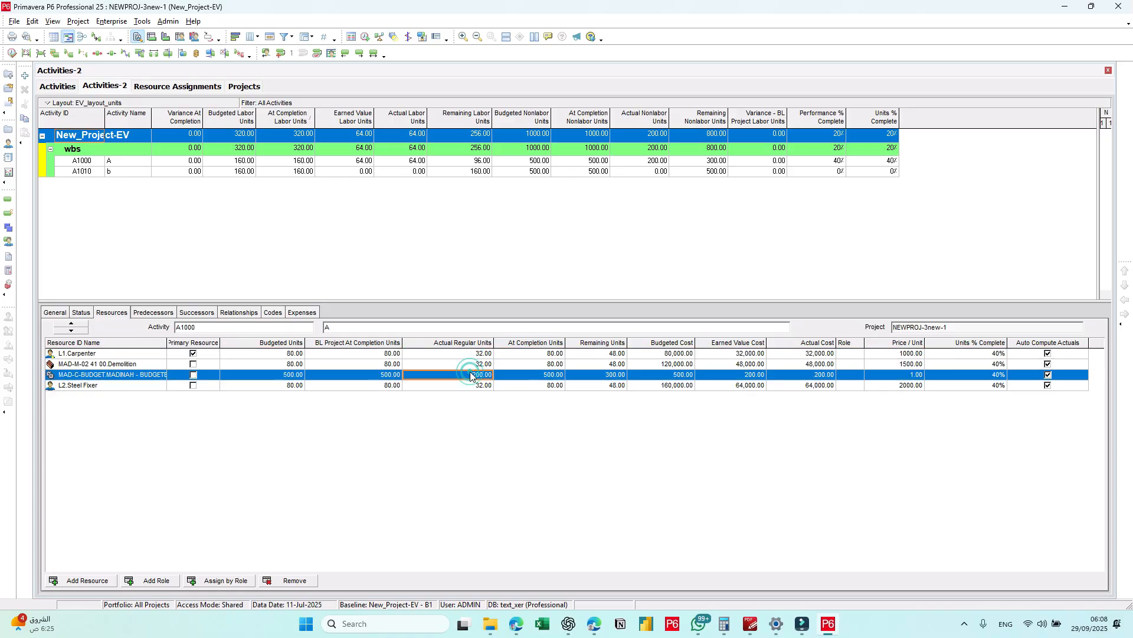
{"action": "left_click", "coordinate": [375, 354]}
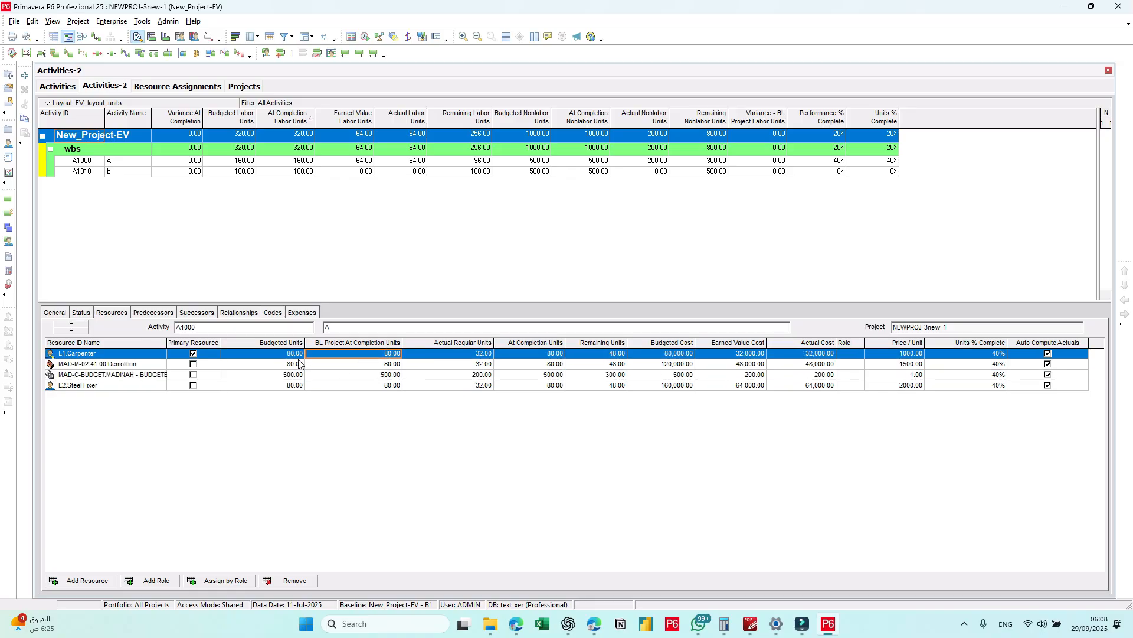
Step: Review the total, labor, material and nonlabor cost columns in the Activities cost layout
{"action": "left_click", "coordinate": [56, 88]}
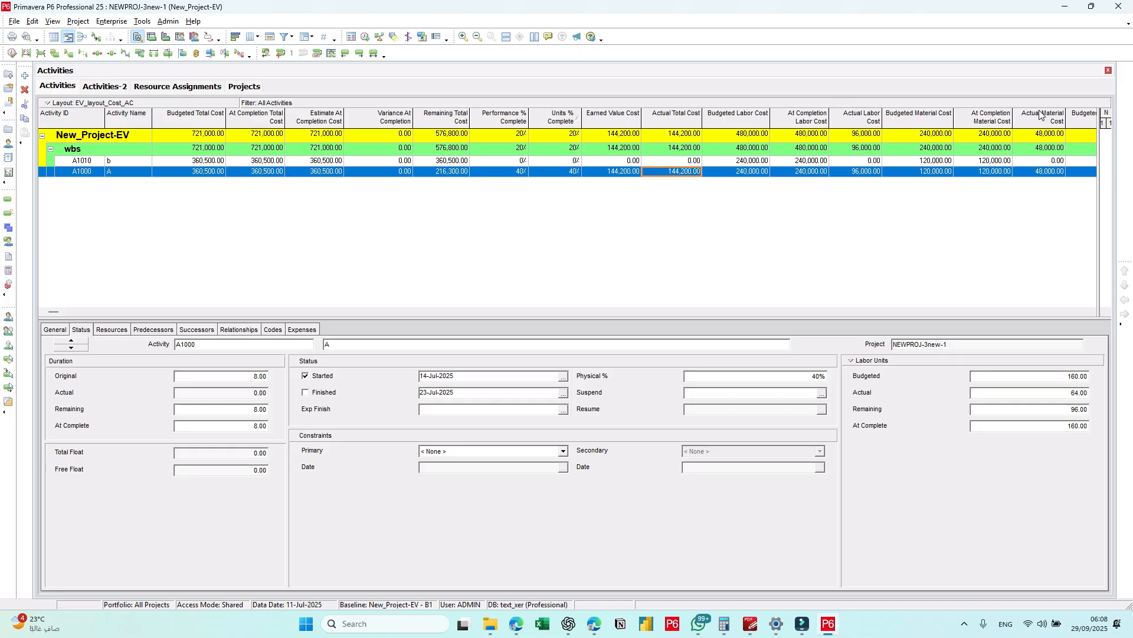
{"action": "left_click", "coordinate": [1093, 313]}
{"action": "left_click", "coordinate": [1093, 313]}
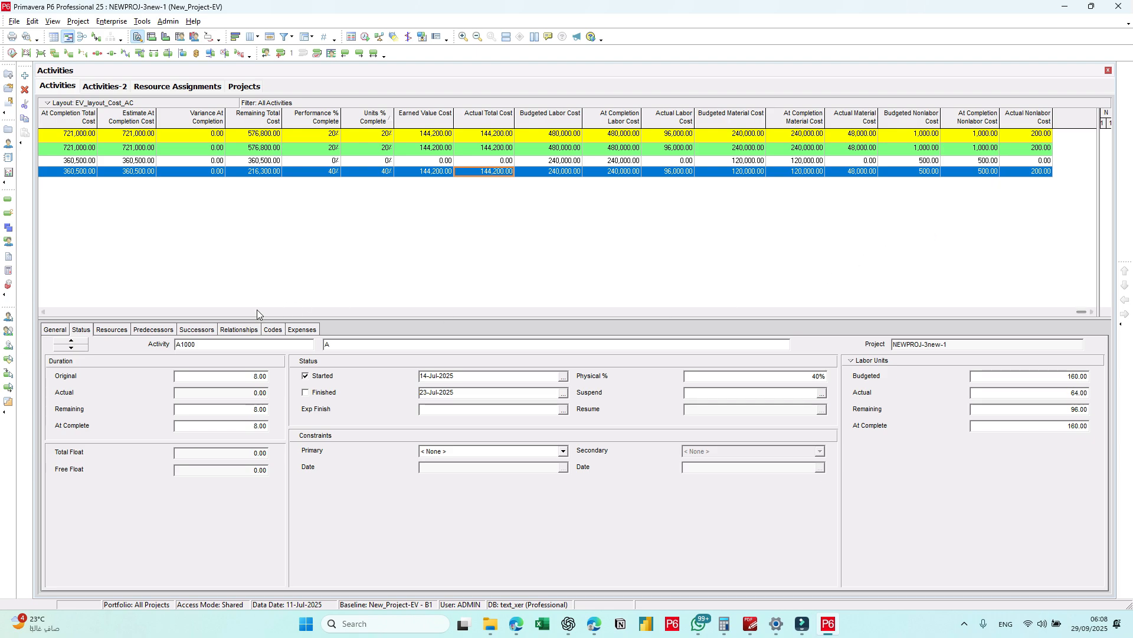
{"action": "left_click", "coordinate": [43, 313]}
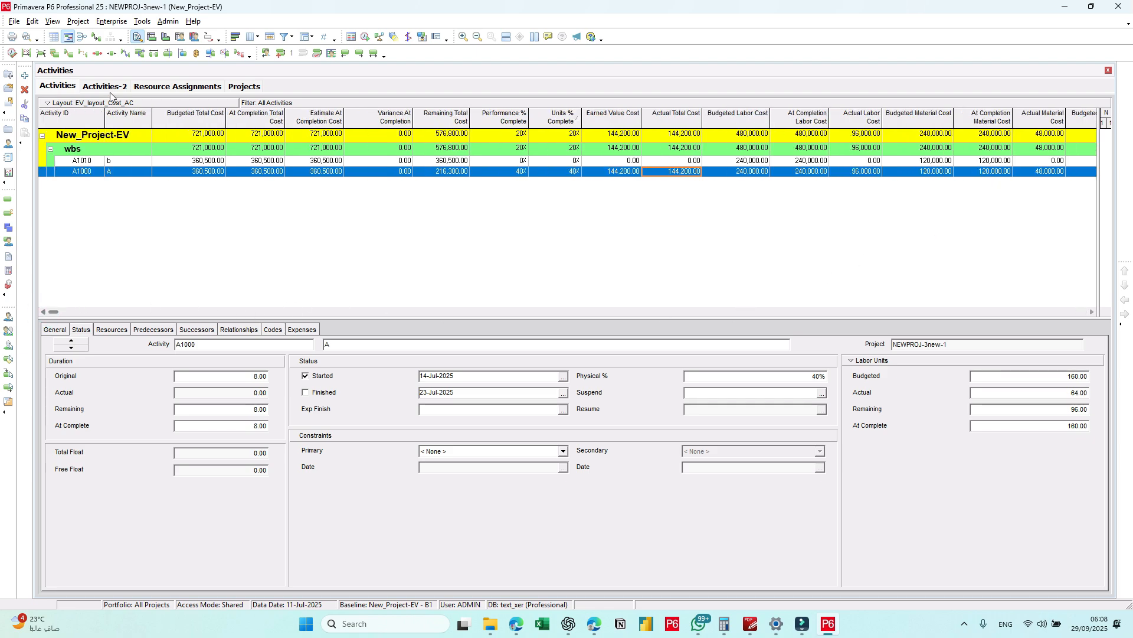
Step: Reopen the global change list, view the import file selection for Primavera change files (*.pcf) and cancel it
{"action": "left_click", "coordinate": [142, 21]}
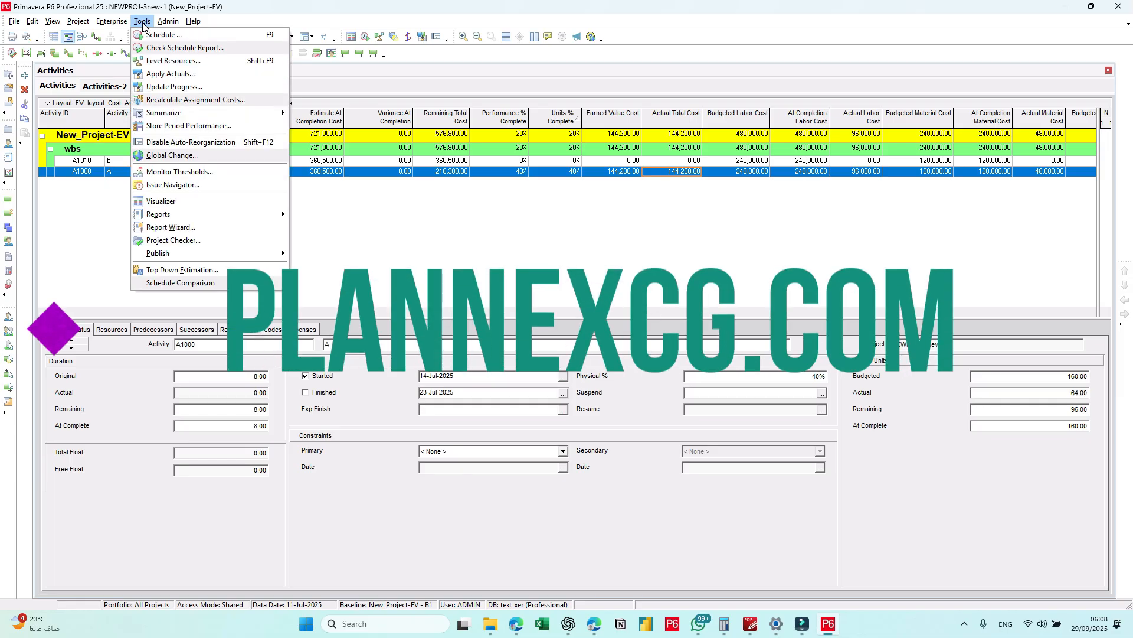
{"action": "left_click", "coordinate": [121, 22]}
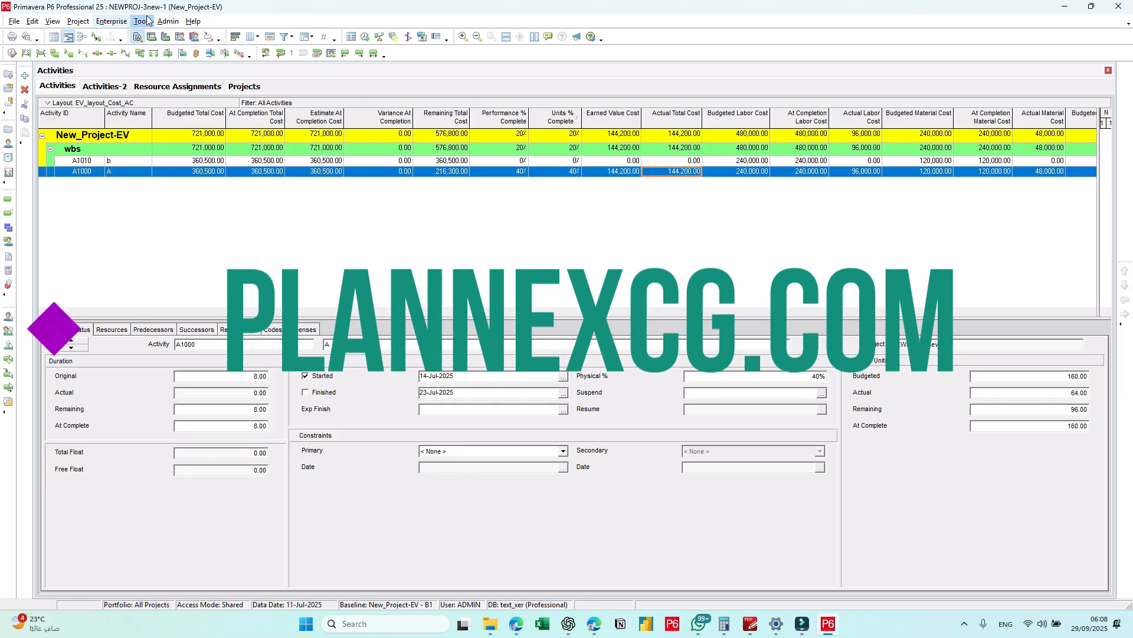
{"action": "left_click", "coordinate": [143, 21]}
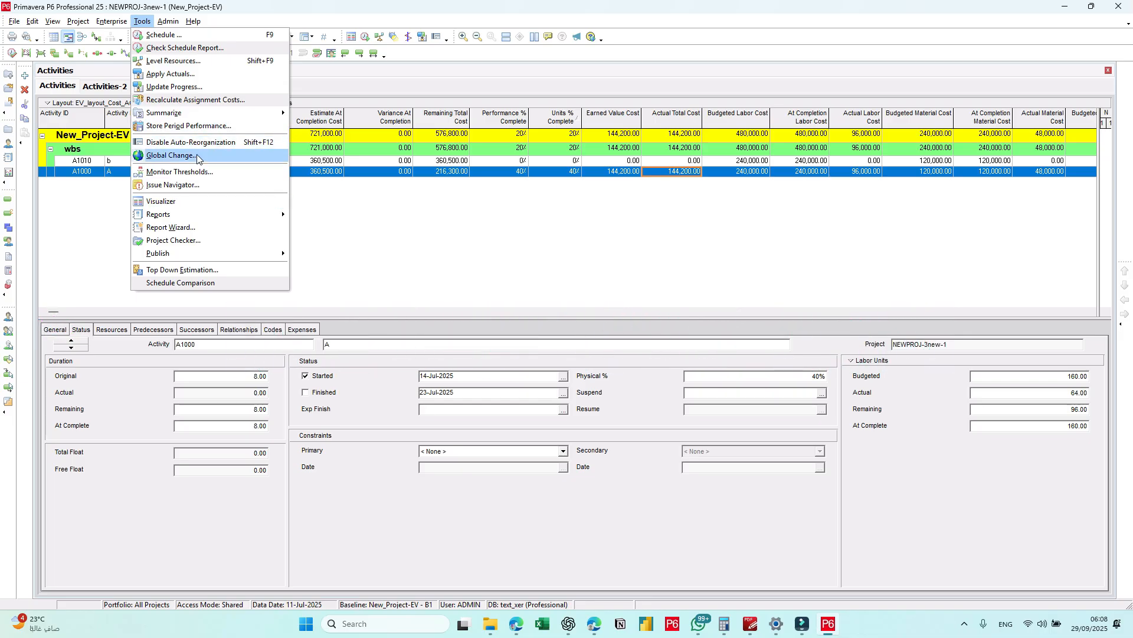
{"action": "left_click", "coordinate": [177, 155]}
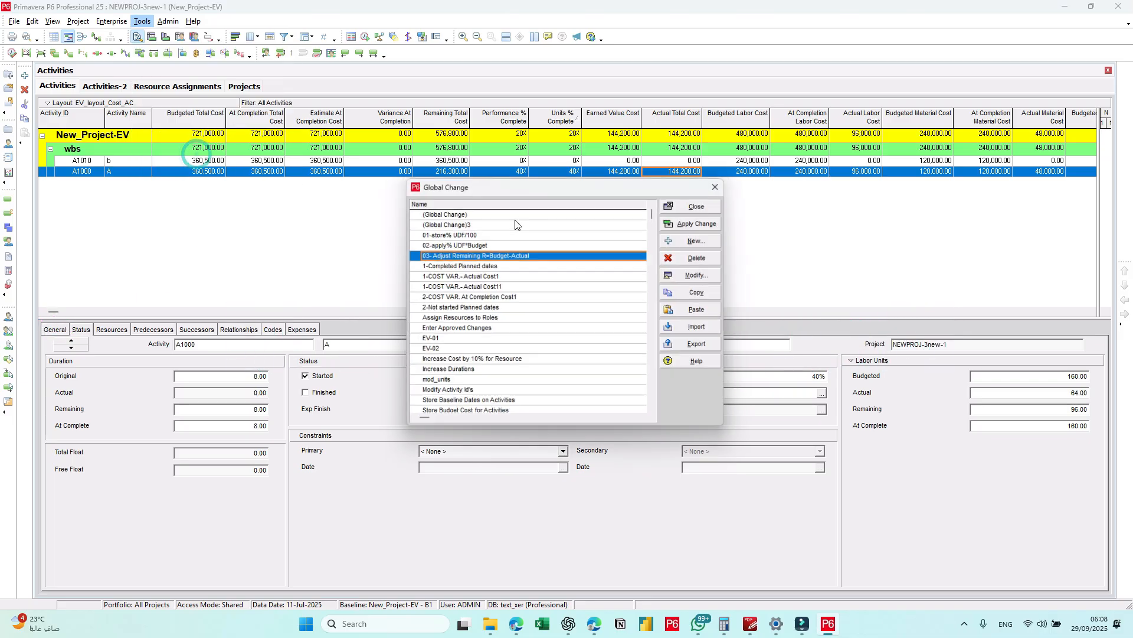
{"action": "left_click", "coordinate": [711, 328]}
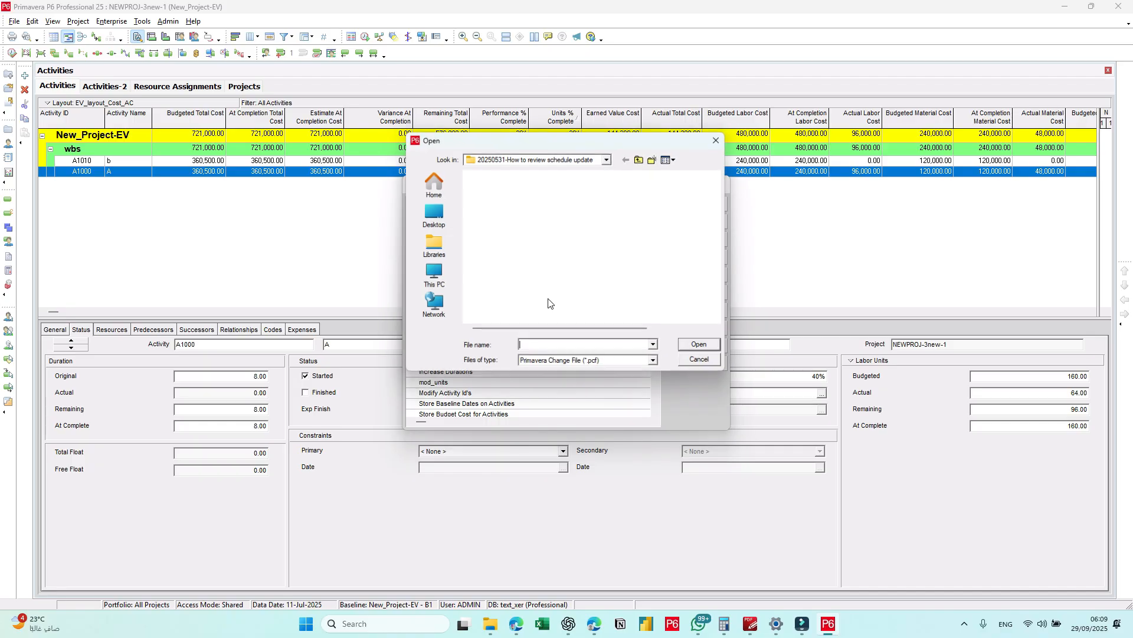
{"action": "left_click", "coordinate": [695, 363]}
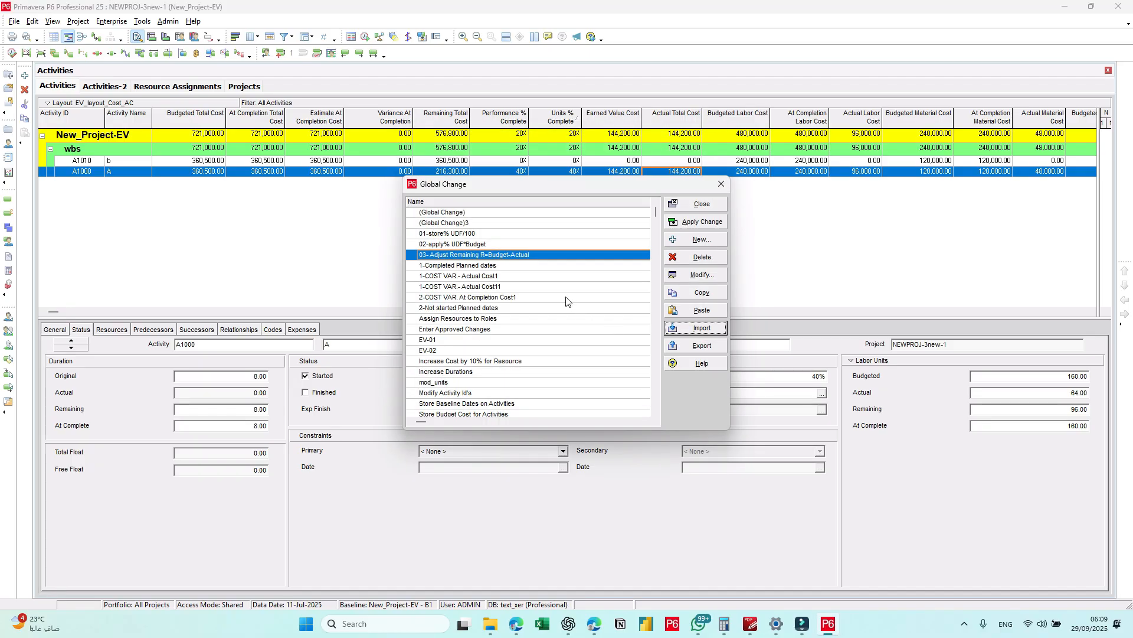